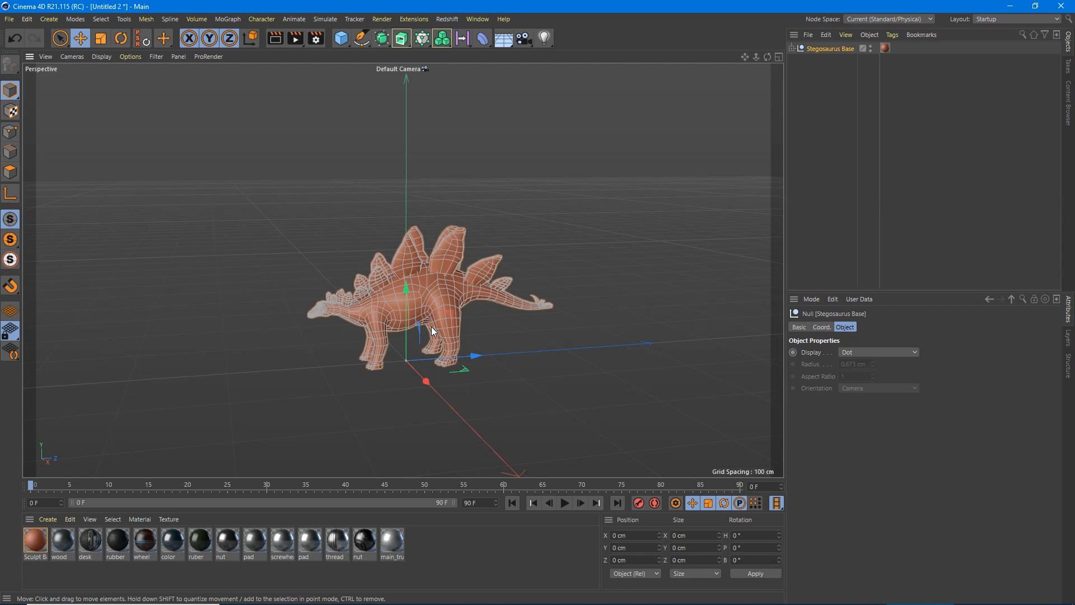
Step: Examine the stegosaurus base mesh from several angles, up close and at a distance
scroll(432, 327, up, 5)
alt+drag(347, 320, 638, 320)
mouse_move(276, 294)
alt+mouse_down()
mouse_move(196, 268)
mouse_move(153, 296)
mouse_move(402, 267)
mouse_move(420, 218)
mouse_move(446, 232)
mouse_move(304, 294)
mouse_move(355, 301)
mouse_move(340, 300)
alt+mouse_up()
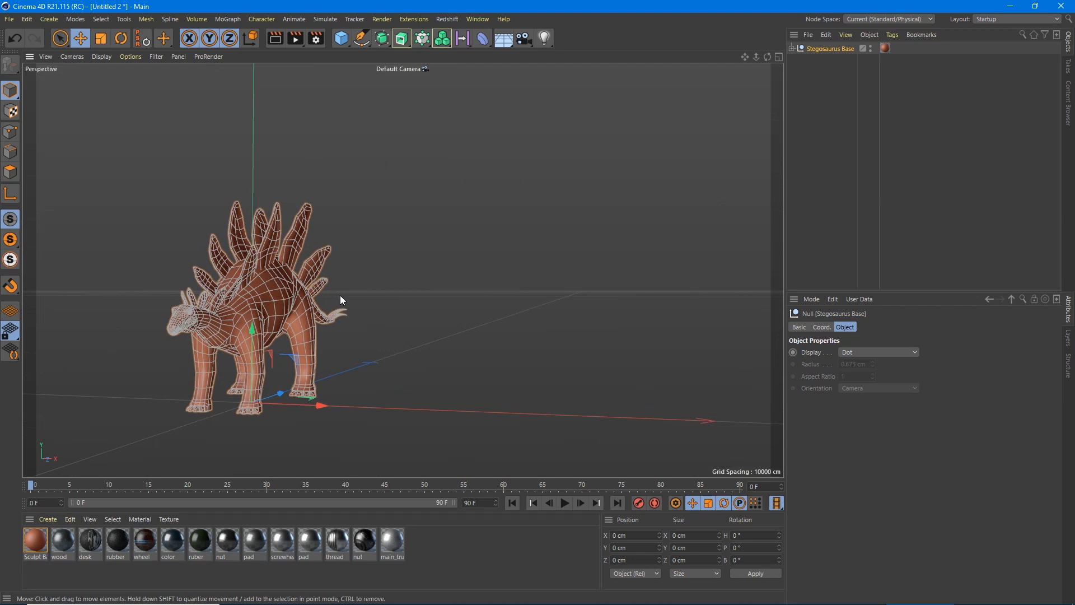
alt+drag(340, 300, 211, 274)
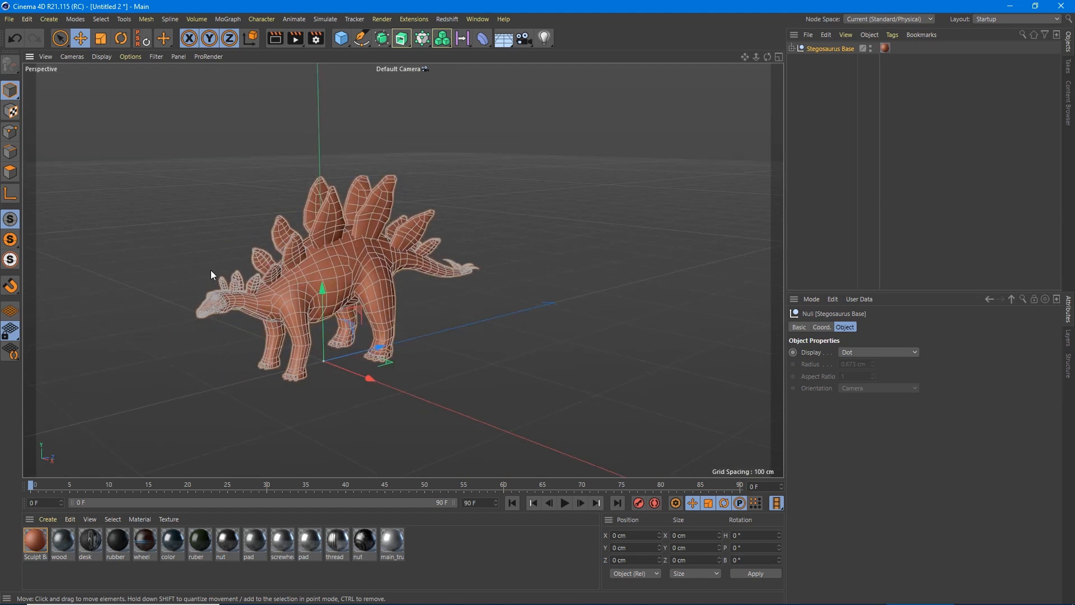
alt+middle_drag(316, 268, 392, 245)
alt+drag(392, 246, 375, 250)
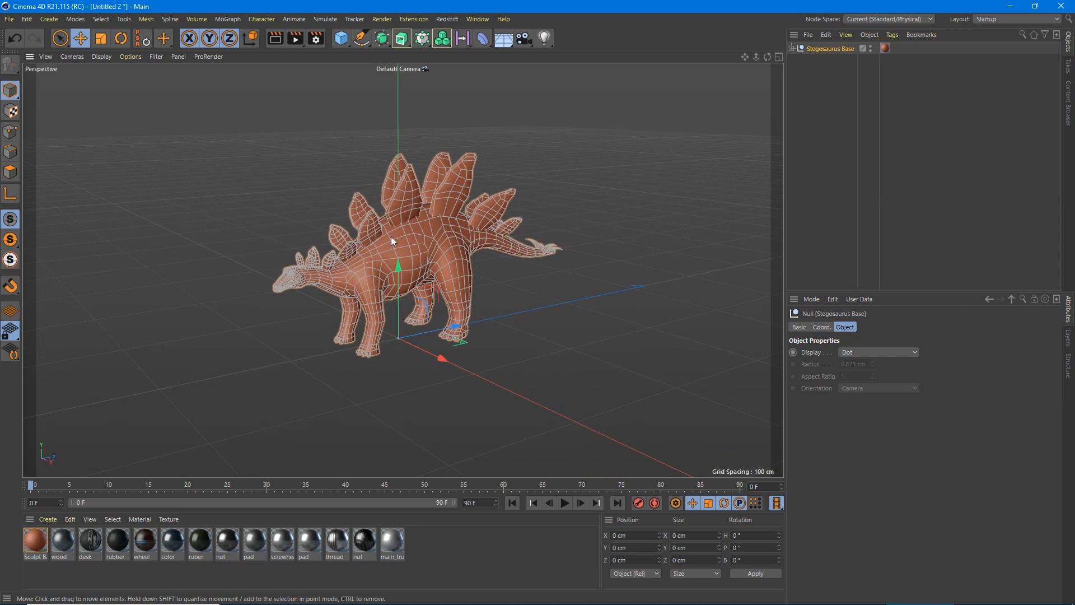
alt+drag(391, 237, 454, 234)
scroll(401, 181, up, 8)
alt+drag(365, 244, 419, 258)
scroll(409, 371, down, 5)
alt+middle_drag(385, 412, 392, 293)
alt+drag(406, 324, 274, 322)
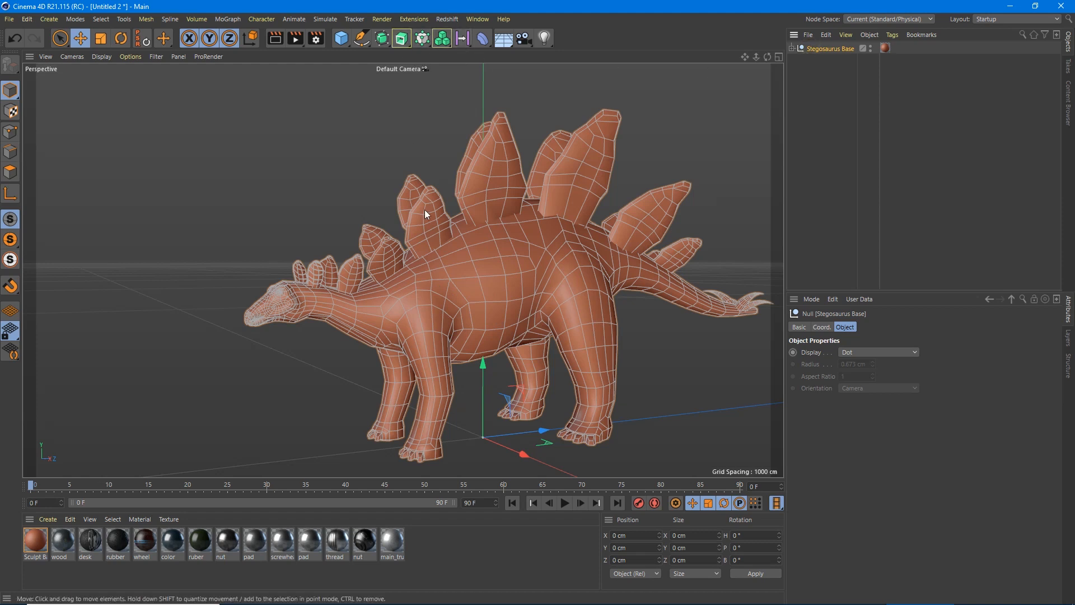
Step: Inspect the Stegosaurus Base null and its source preset in the Sculpting Base Meshes library
click(792, 49)
click(792, 49)
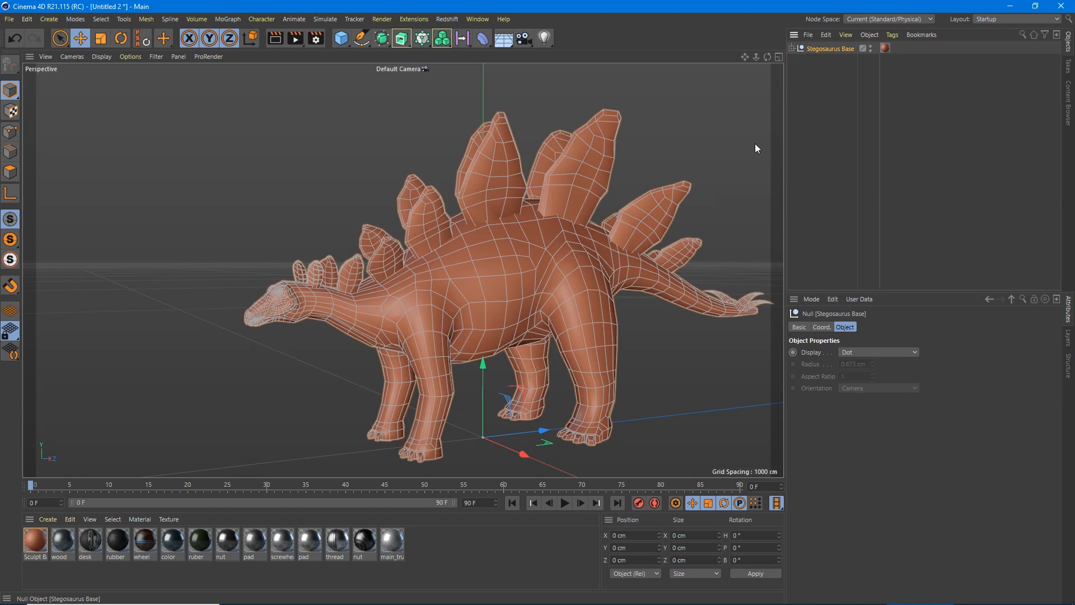
middle_click(579, 268)
middle_click(347, 223)
alt+drag(403, 270, 443, 277)
scroll(443, 278, up, 3)
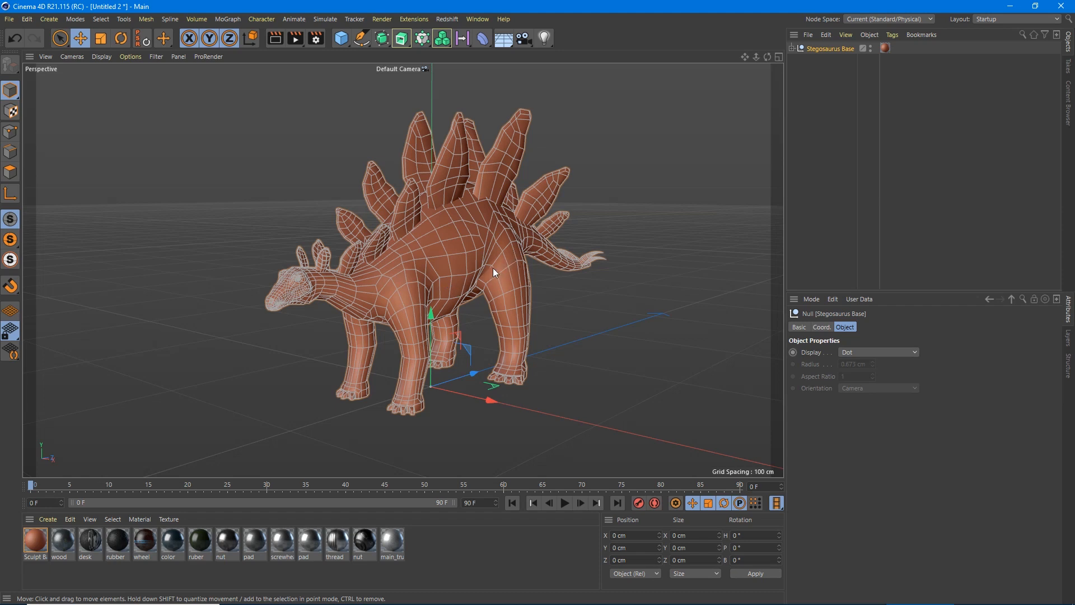
click(1068, 109)
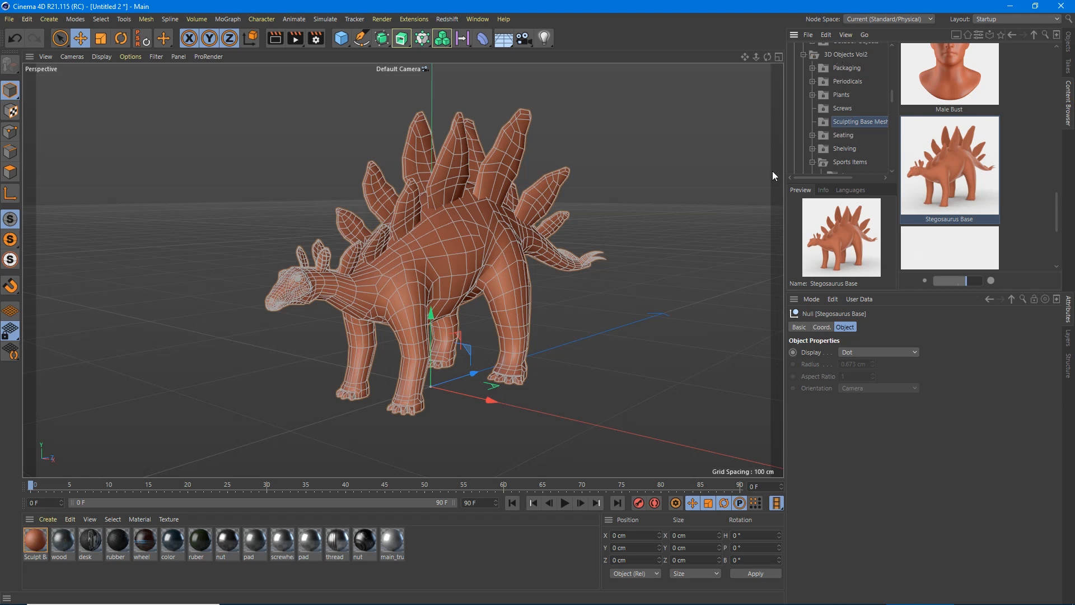
click(1067, 44)
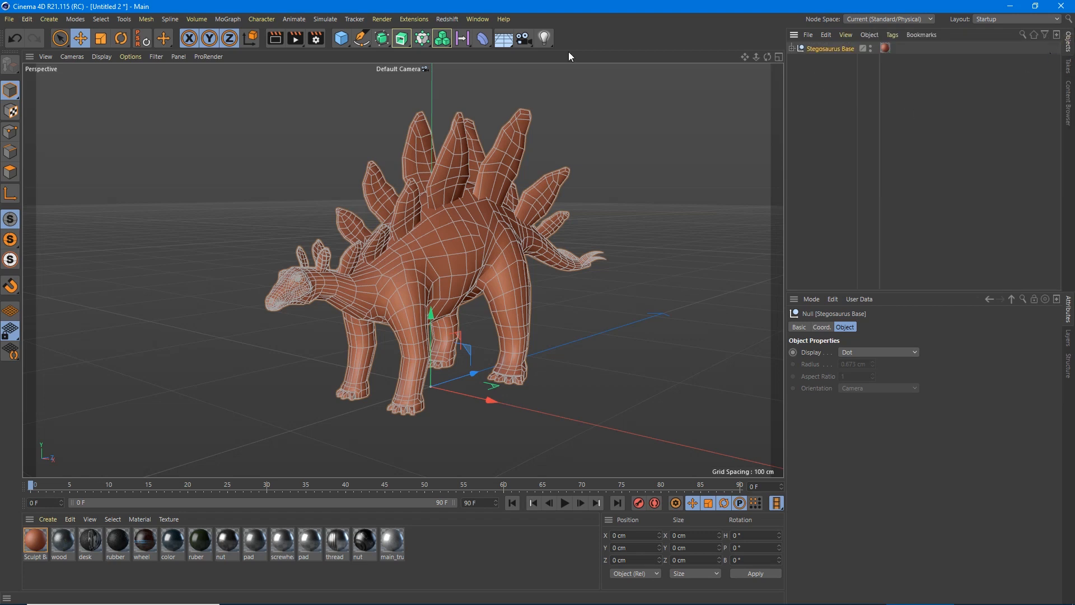
Step: Select the Stegosaurus Base null with all its children and merge them using Connect Objects + Delete
right_click(821, 50)
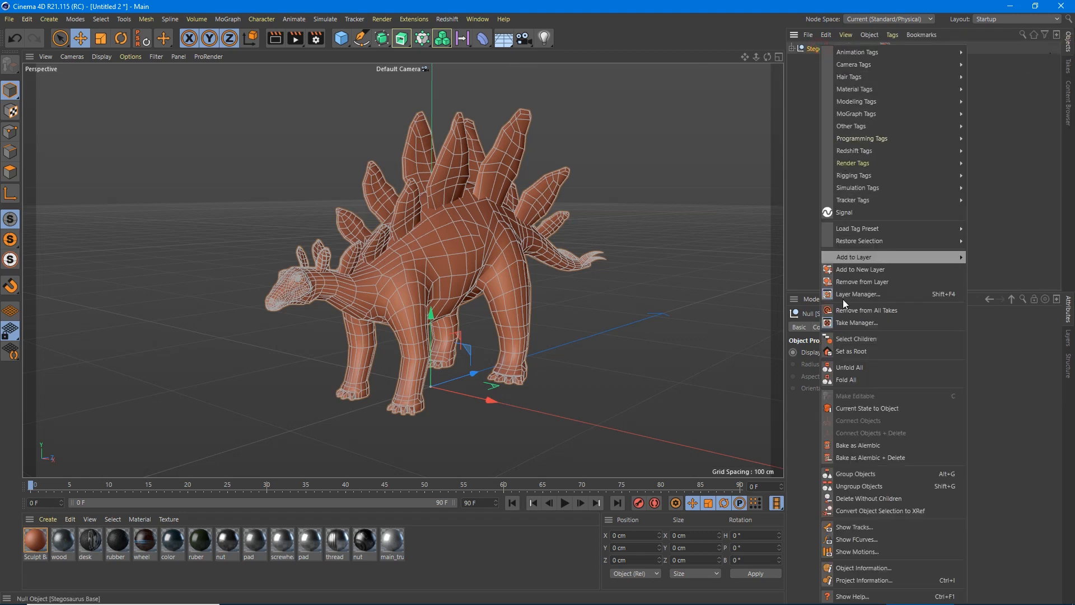
click(858, 339)
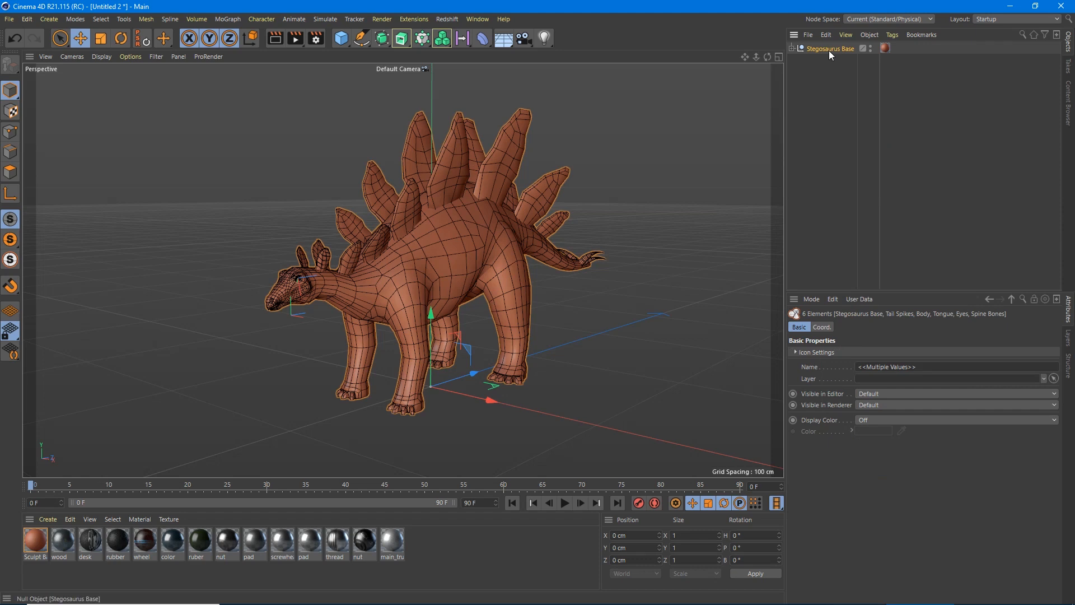
right_click(828, 50)
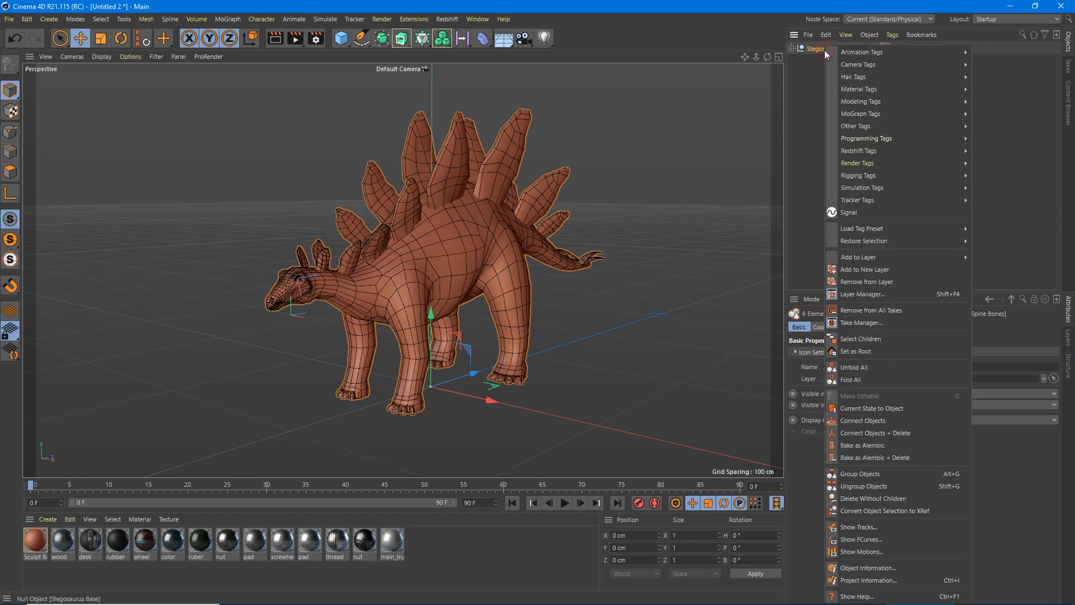
click(868, 432)
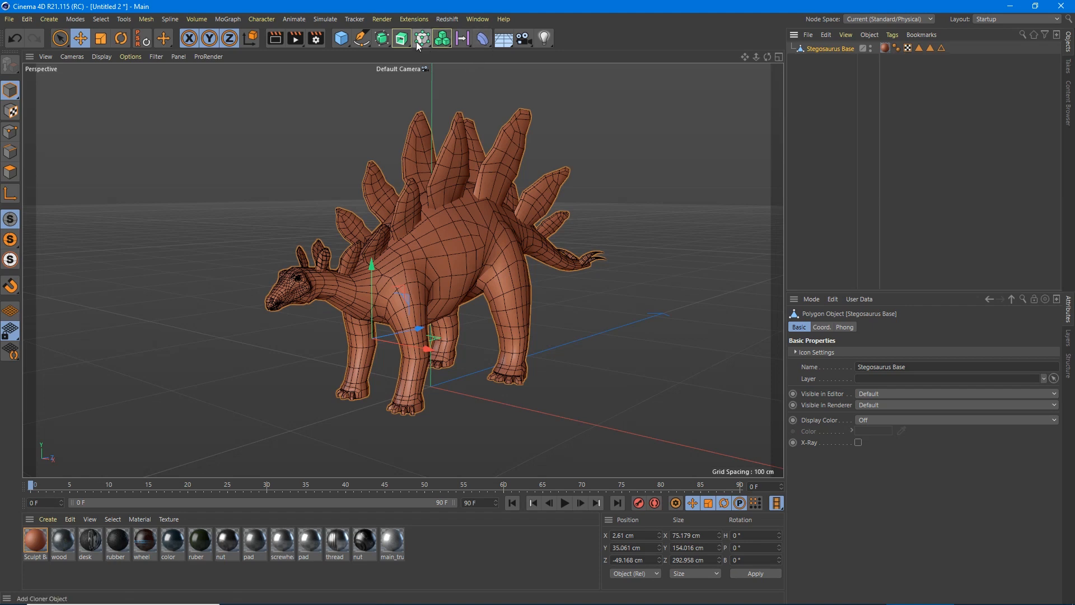
Step: Add a Subdivision Surface as parent of Stegosaurus Base with editor subdivision 2 and make it editable
alt+click(383, 39)
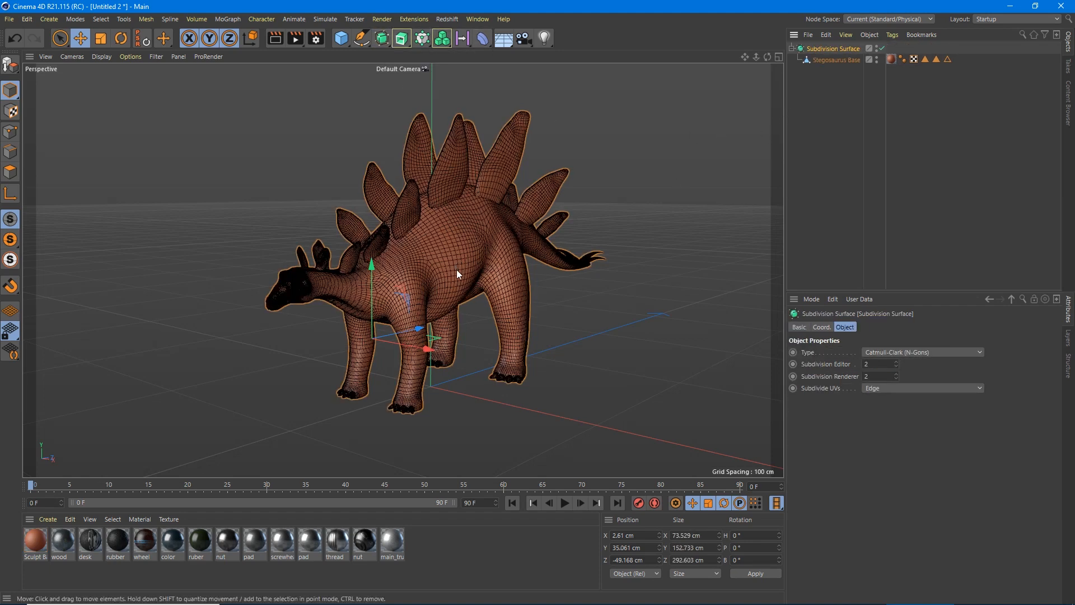
alt+drag(492, 267, 425, 246)
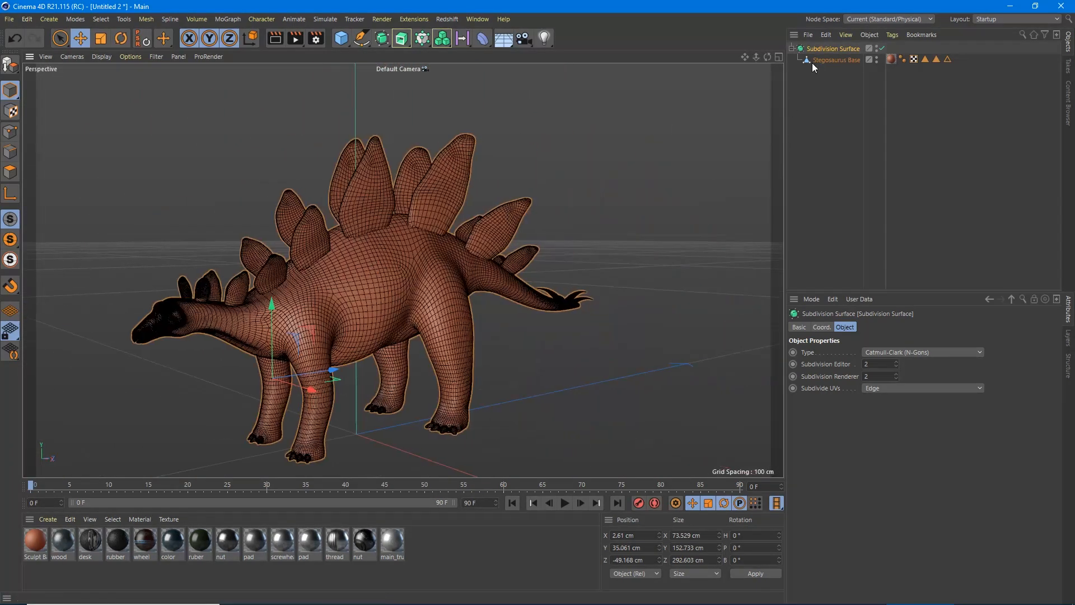
key(c)
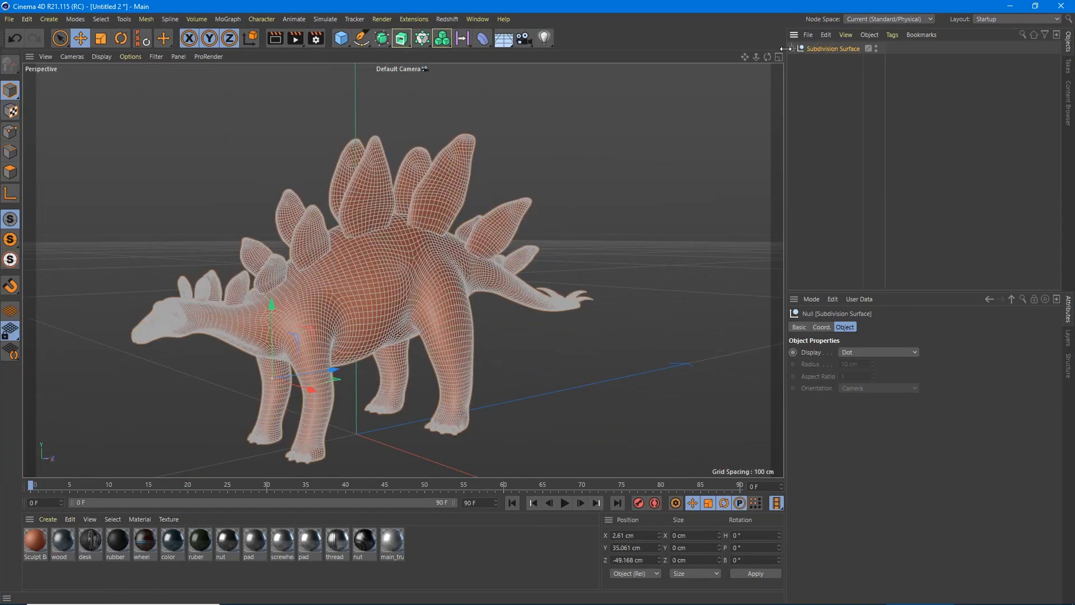
Step: Move the subdivided Stegosaurus Base out of the Subdivision Surface null and delete the empty null
drag(827, 60, 821, 99)
click(818, 48)
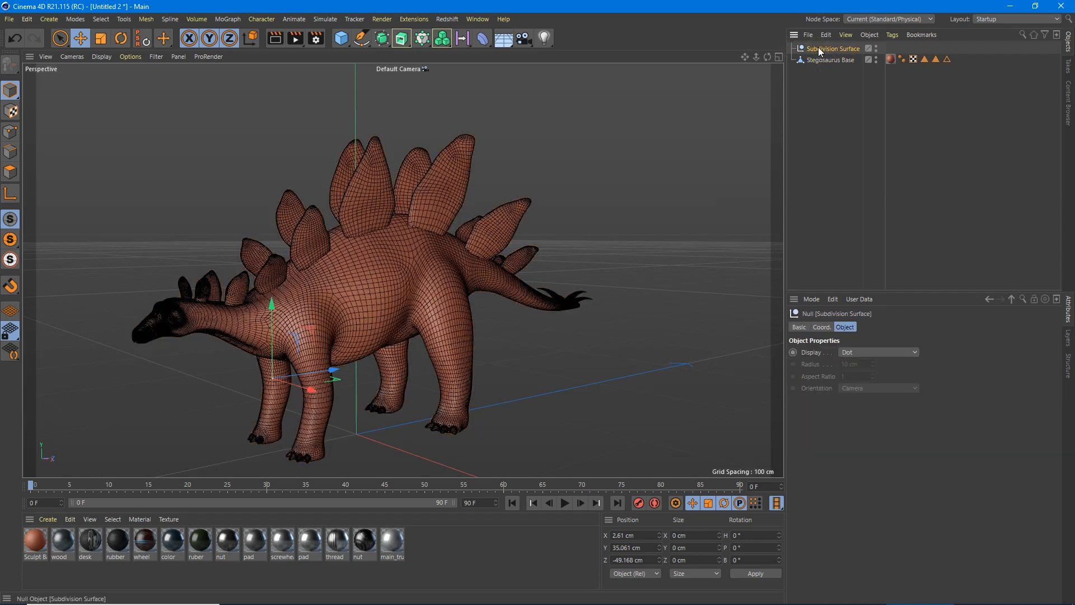
key(Delete)
click(818, 48)
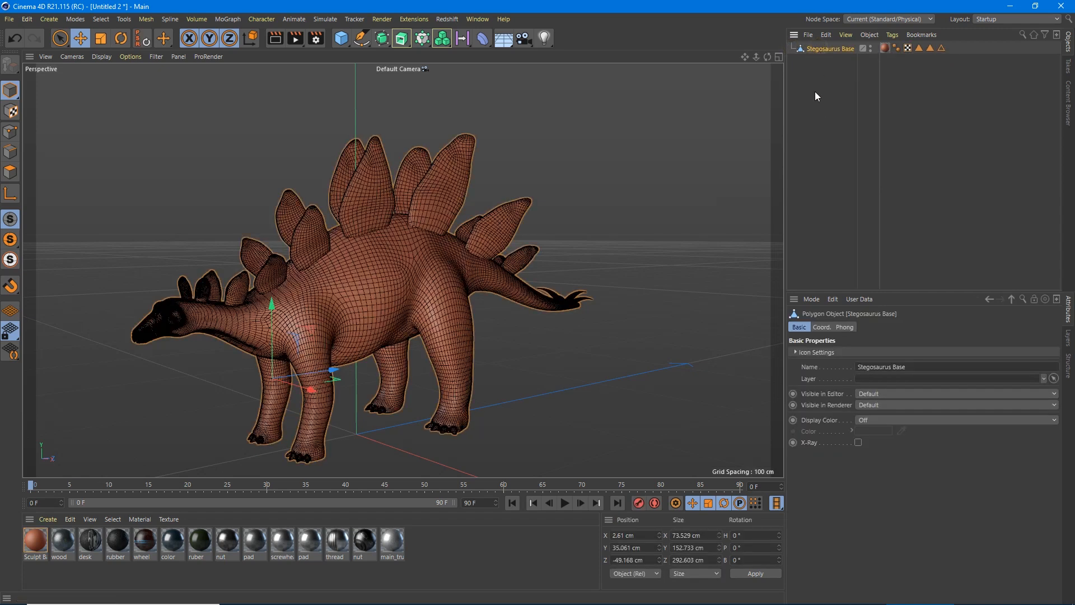
Step: Add a Volume Builder and make Stegosaurus Base its child
alt+drag(333, 278, 485, 299)
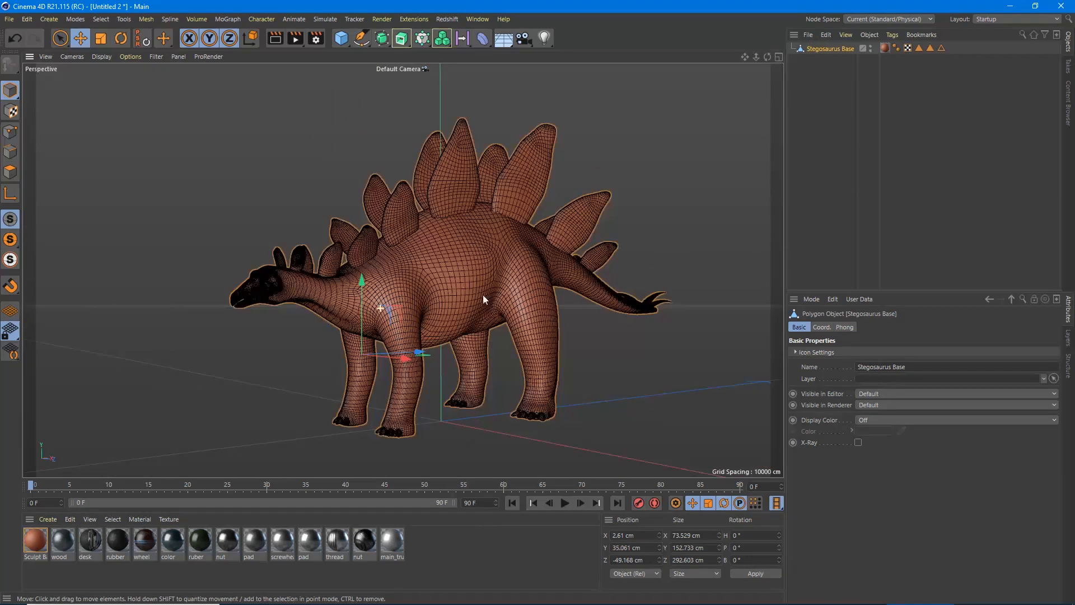
click(441, 38)
drag(821, 60, 826, 51)
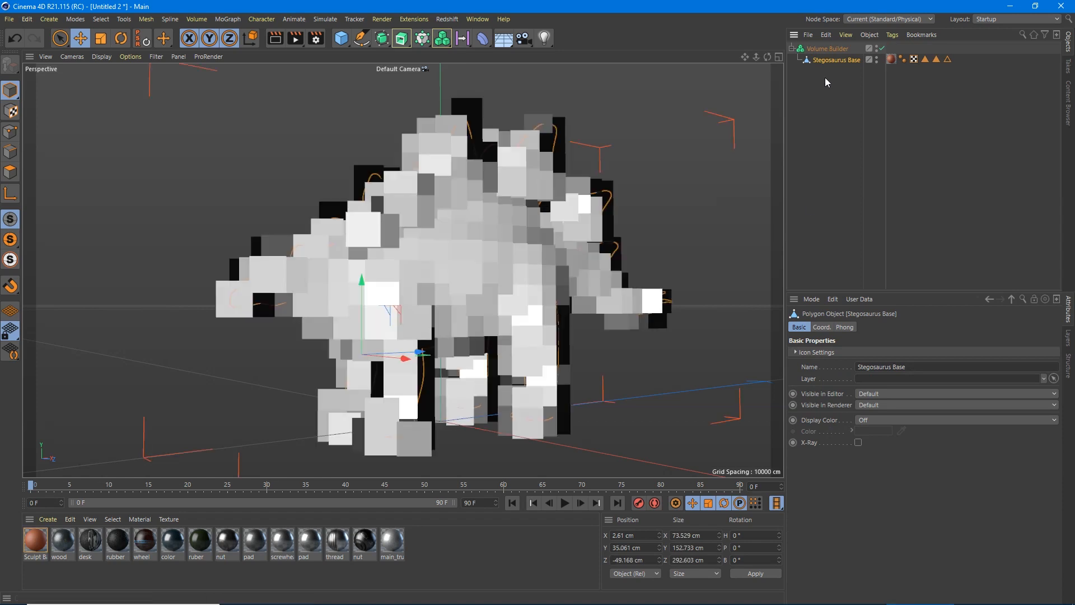
Step: Set the Volume Builder's voxel size to 1 cm
click(823, 49)
alt+drag(522, 276, 481, 276)
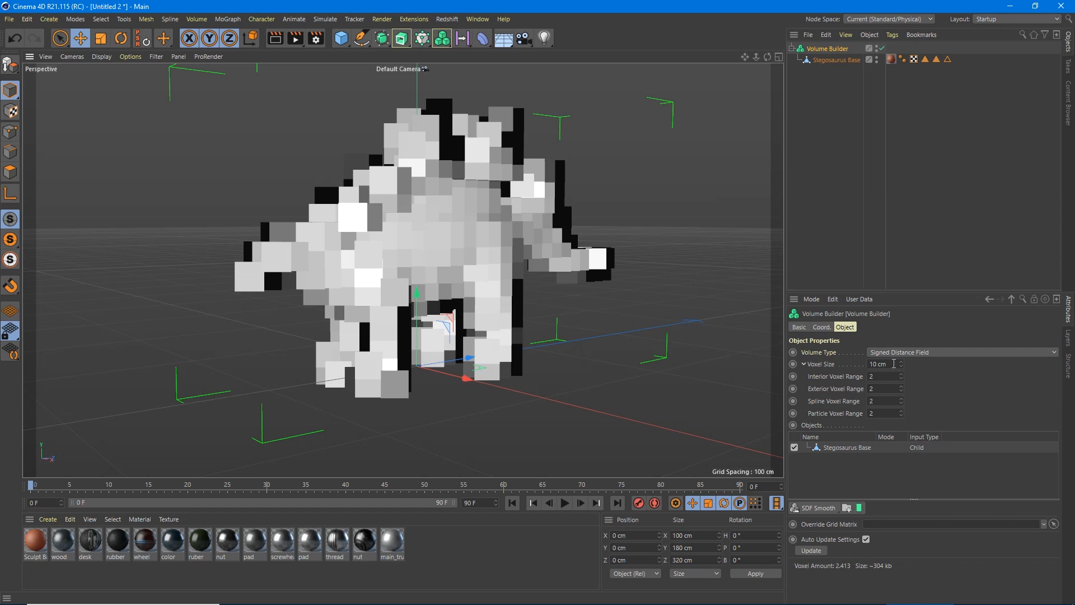
double_click(893, 363)
text(1)
key(Return)
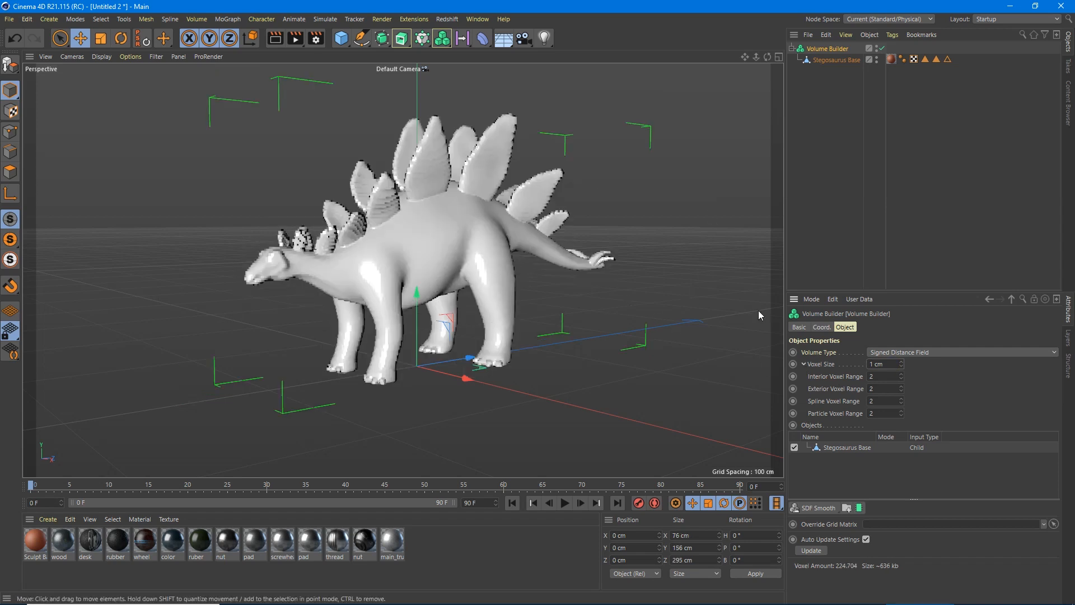
Step: Examine the voxelized stegosaurus up close, including the back plates, neck and head
alt+drag(434, 250, 264, 324)
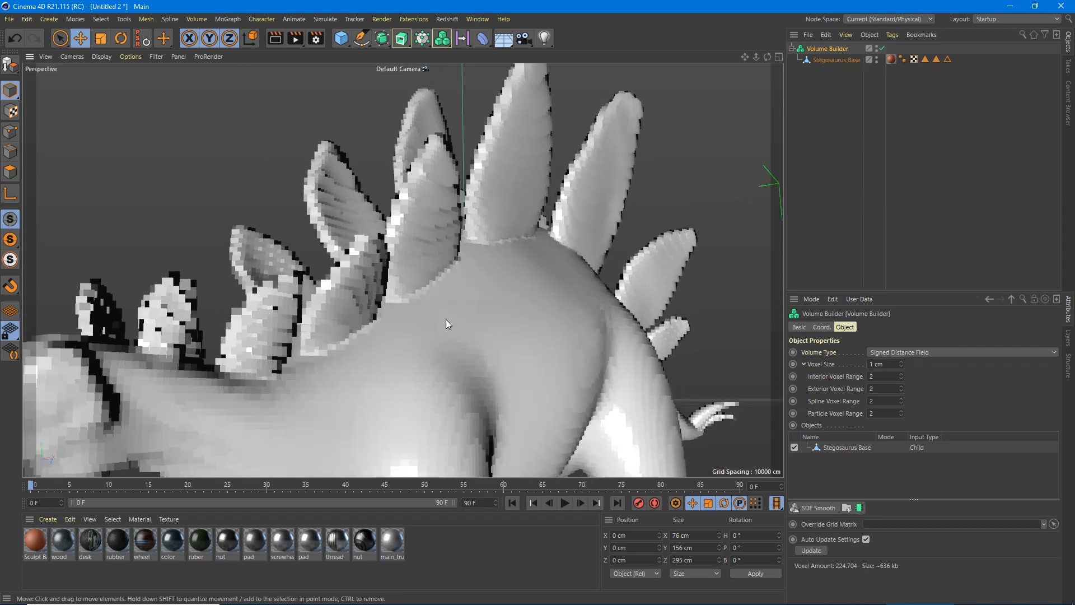
mouse_move(515, 328)
alt+mouse_down()
mouse_move(558, 223)
mouse_move(485, 251)
alt+mouse_up()
scroll(610, 250, down, 10)
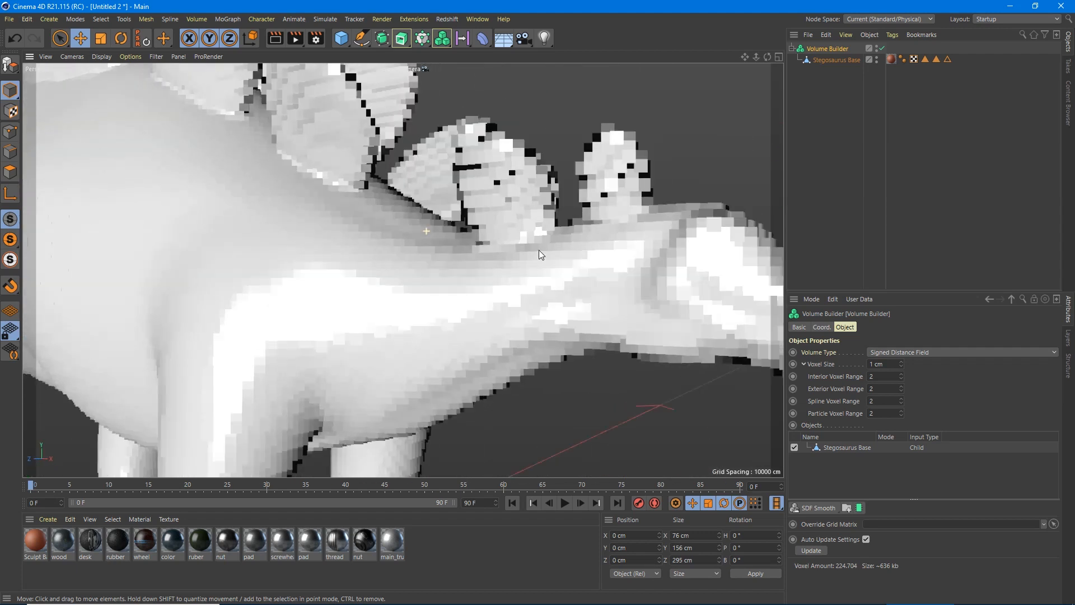
scroll(456, 281, down, 3)
alt+drag(566, 200, 297, 220)
scroll(518, 203, up, 5)
scroll(518, 203, up, 4)
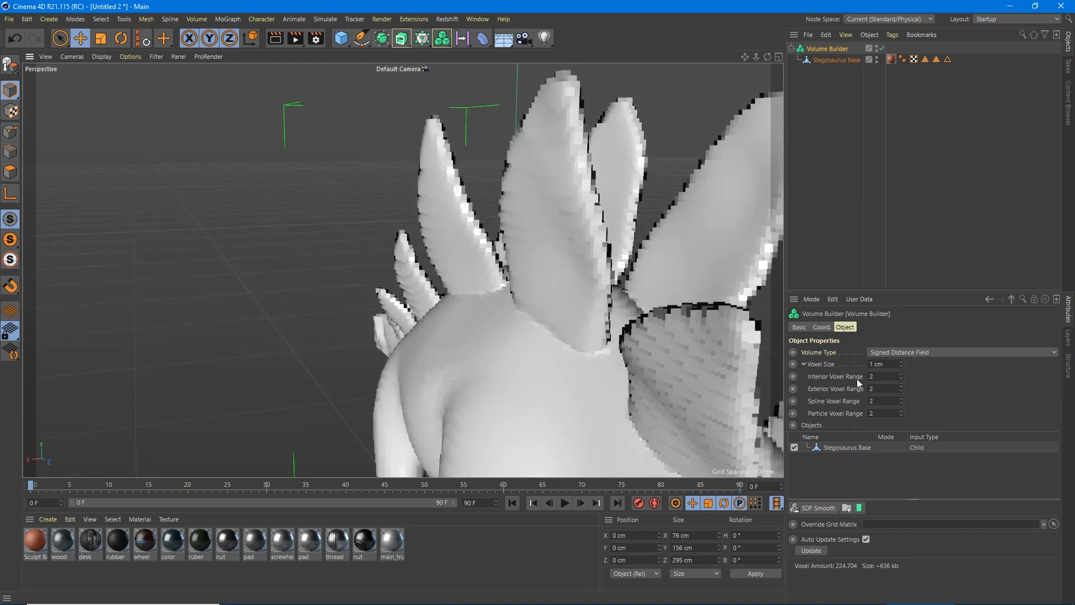
Step: Change the Volume Builder's volume type to Fog
click(933, 352)
click(923, 380)
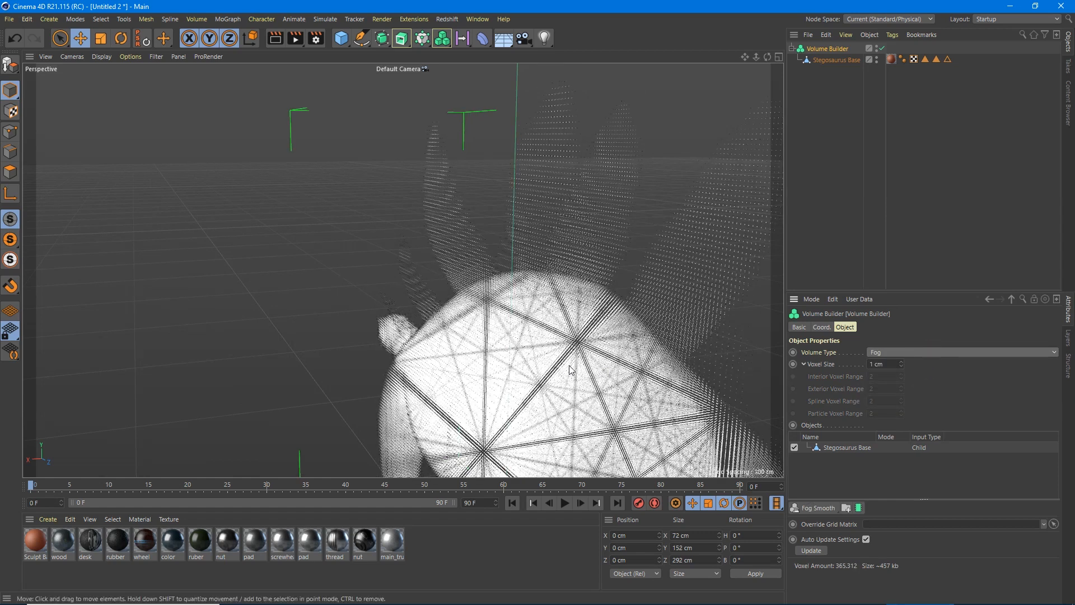
alt+middle_drag(567, 367, 439, 283)
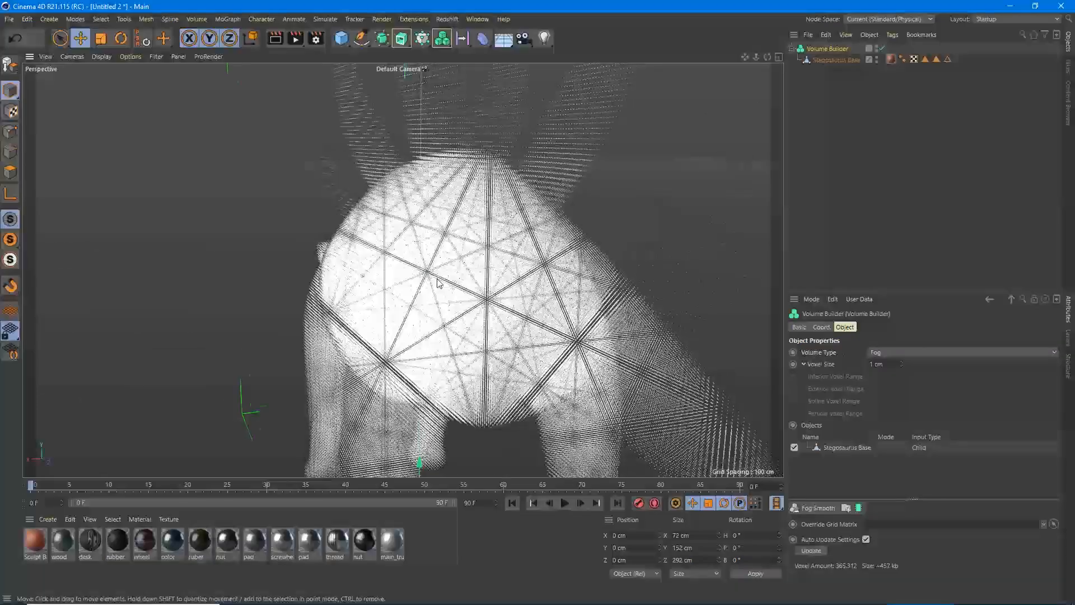
scroll(439, 283, down, 6)
alt+drag(404, 289, 429, 295)
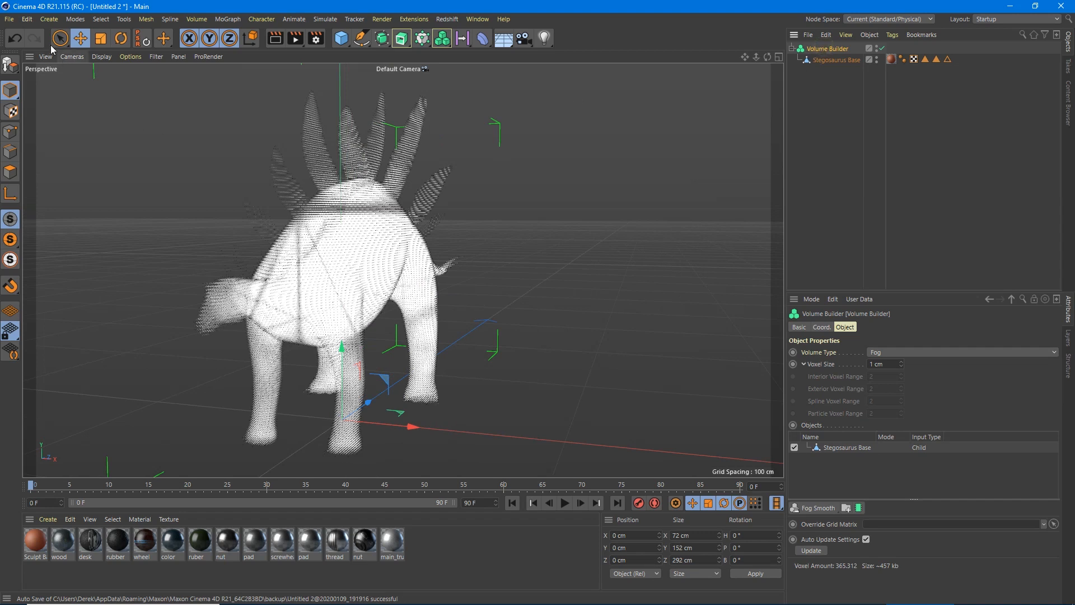
Step: Check which export formats are available for the project, such as Volume (*.vdb)
click(9, 19)
mouse_move(72, 240)
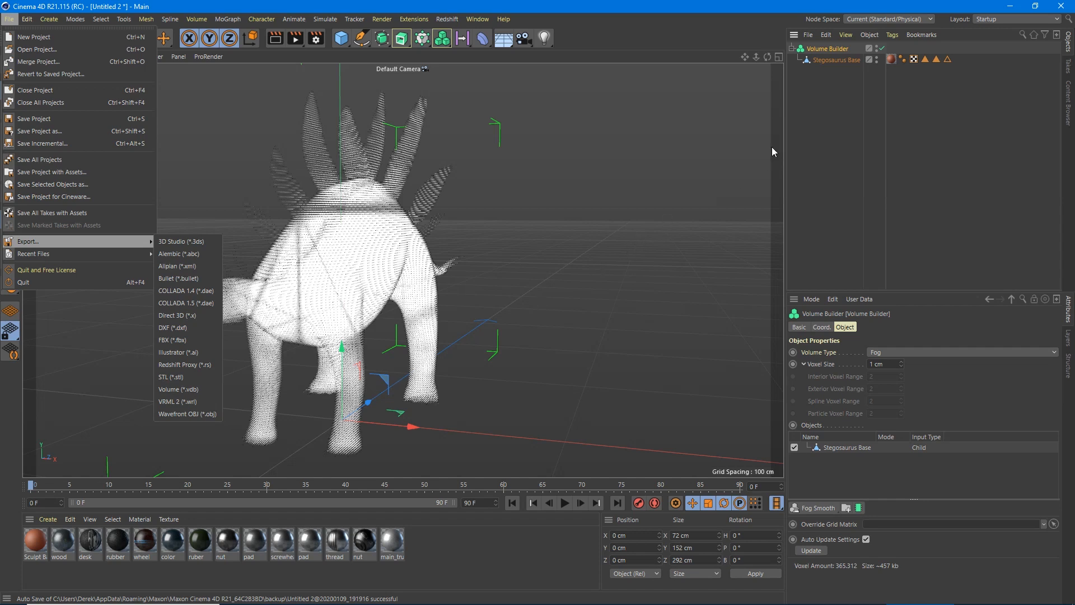
click(812, 53)
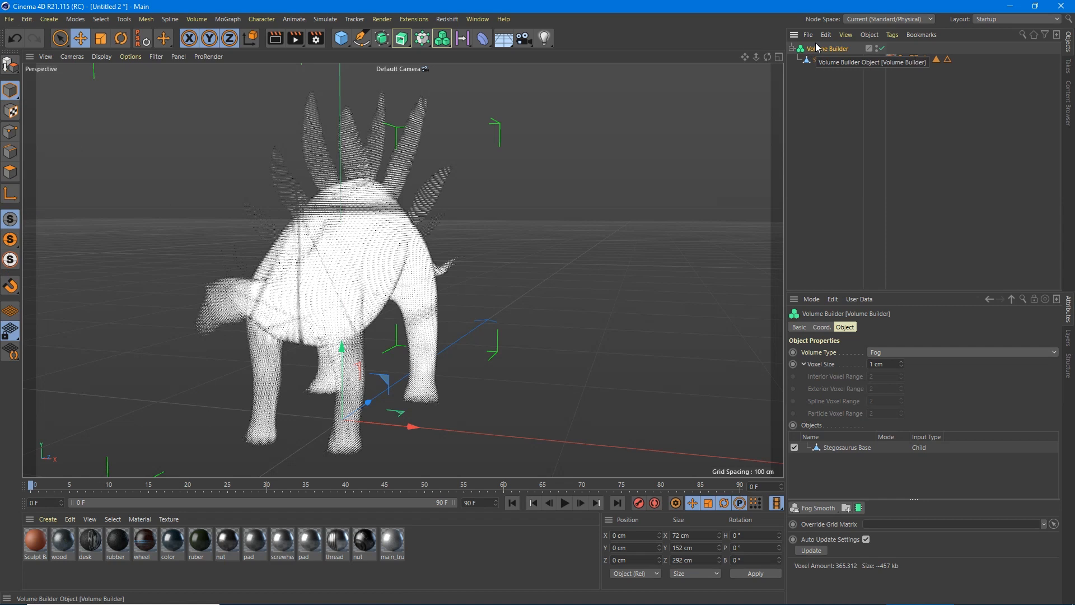
Step: Add a Volume material tag to the Volume Builder
right_click(818, 53)
mouse_move(894, 89)
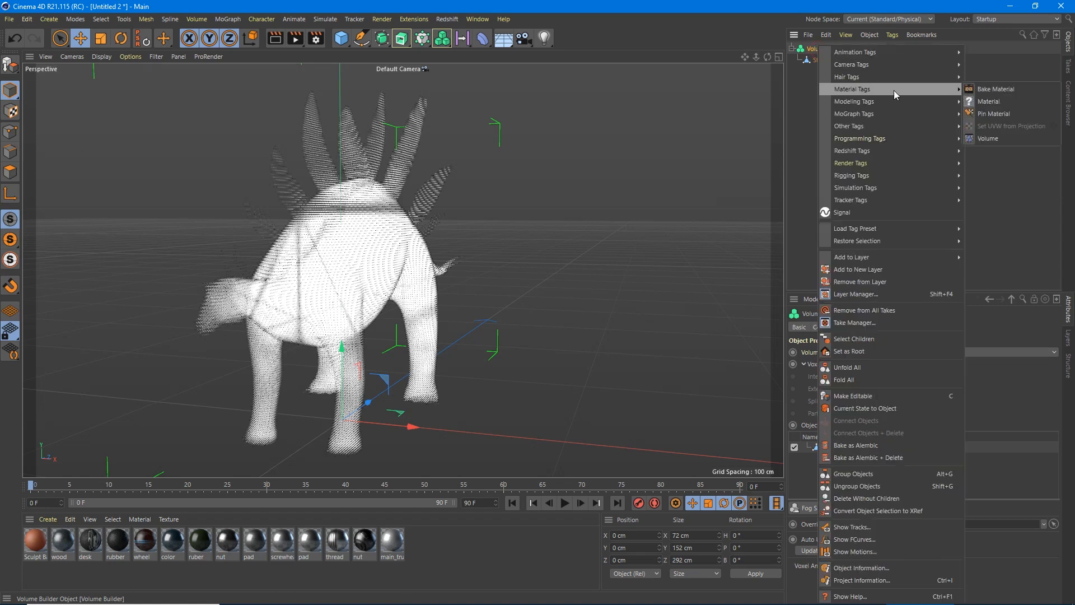
click(1000, 138)
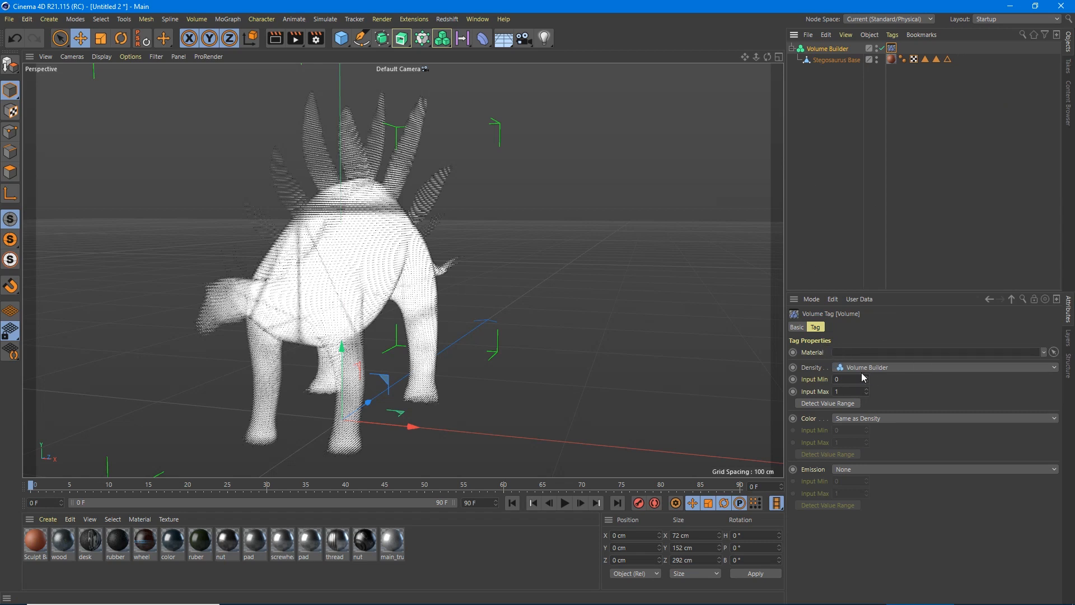
click(813, 369)
Step: Examine the stegosaurus fog volume from the front, up close and at an angle
alt+drag(482, 325, 478, 293)
scroll(429, 160, up, 4)
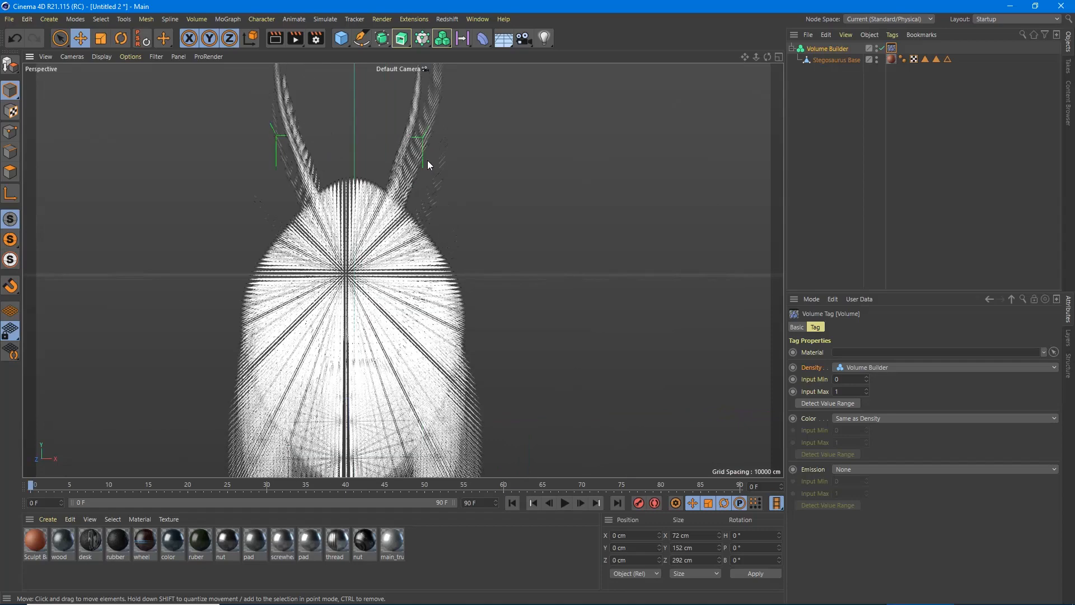
alt+drag(428, 159, 366, 196)
scroll(493, 202, down, 2)
scroll(490, 230, down, 3)
alt+drag(460, 290, 485, 246)
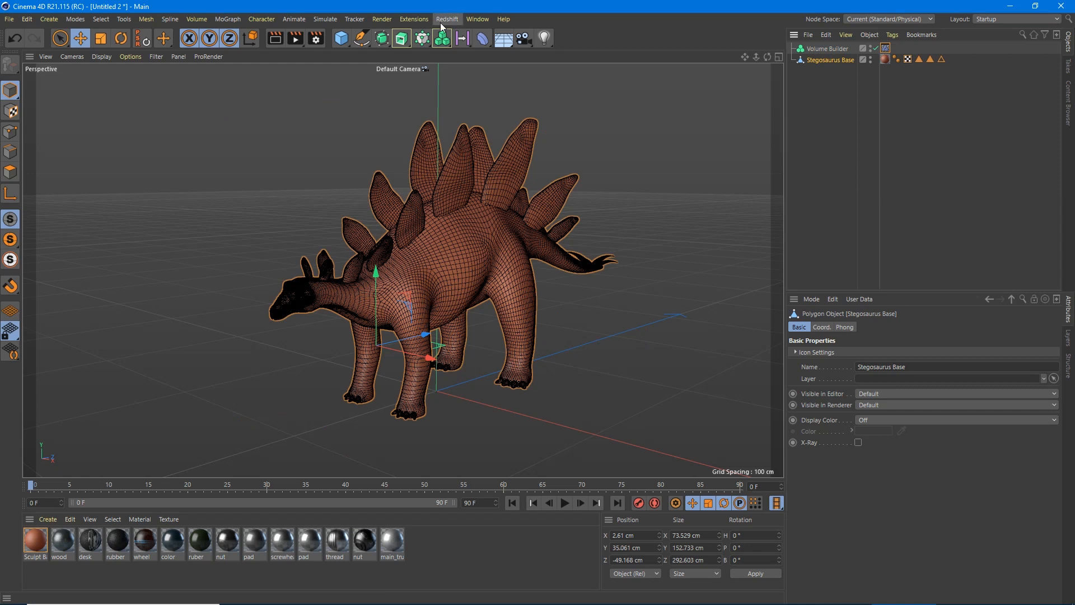
Step: Add a Displacer deformer and make it a child of Stegosaurus Base
drag(482, 38, 530, 176)
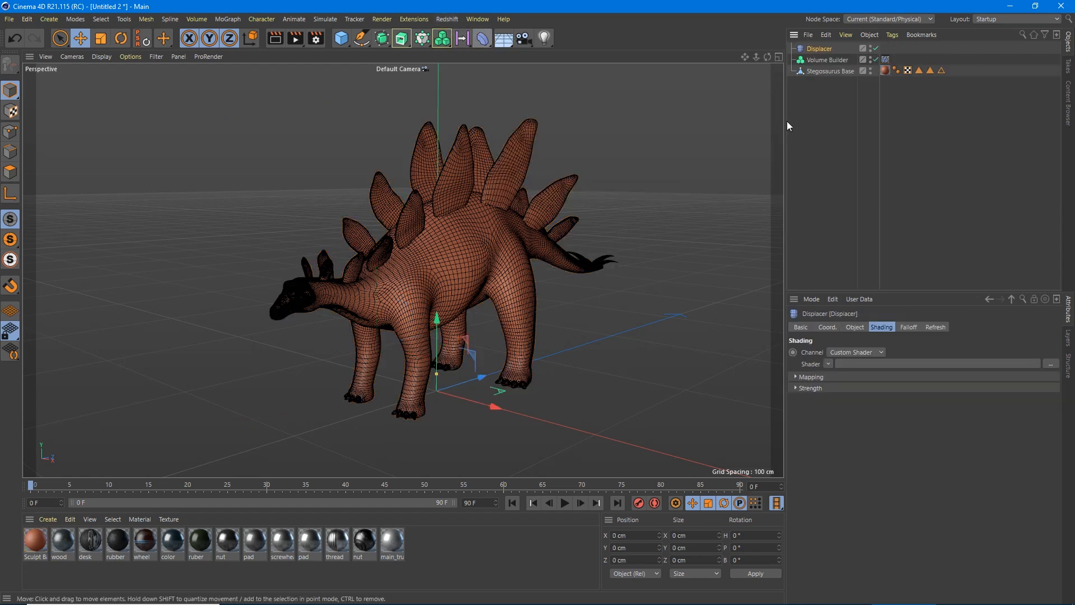
drag(816, 48, 821, 70)
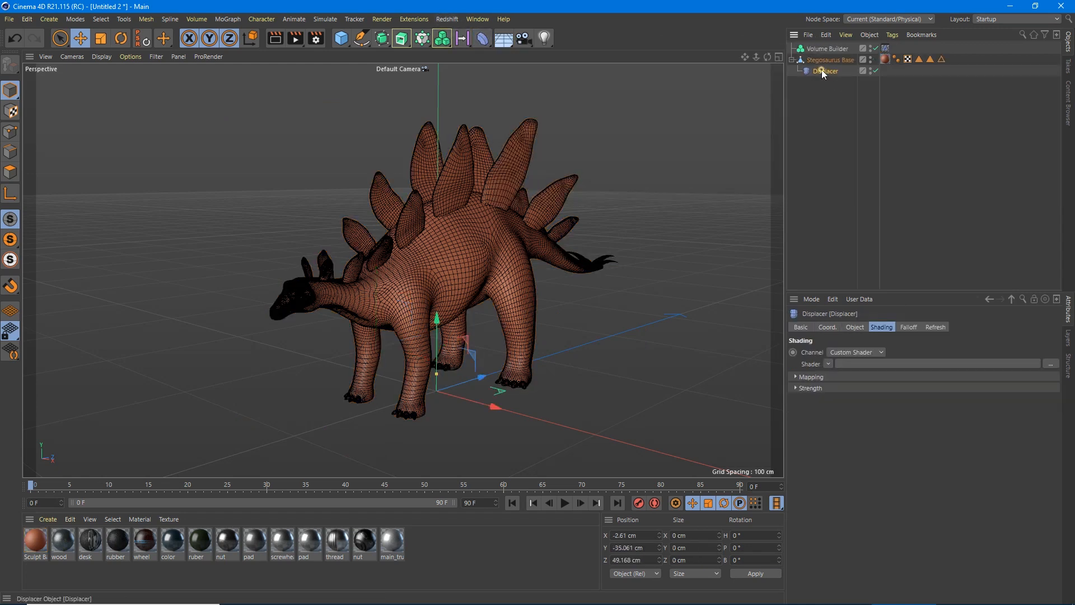
Step: Load a Noise shader into the Displacer and set its noise type to FBM
click(828, 364)
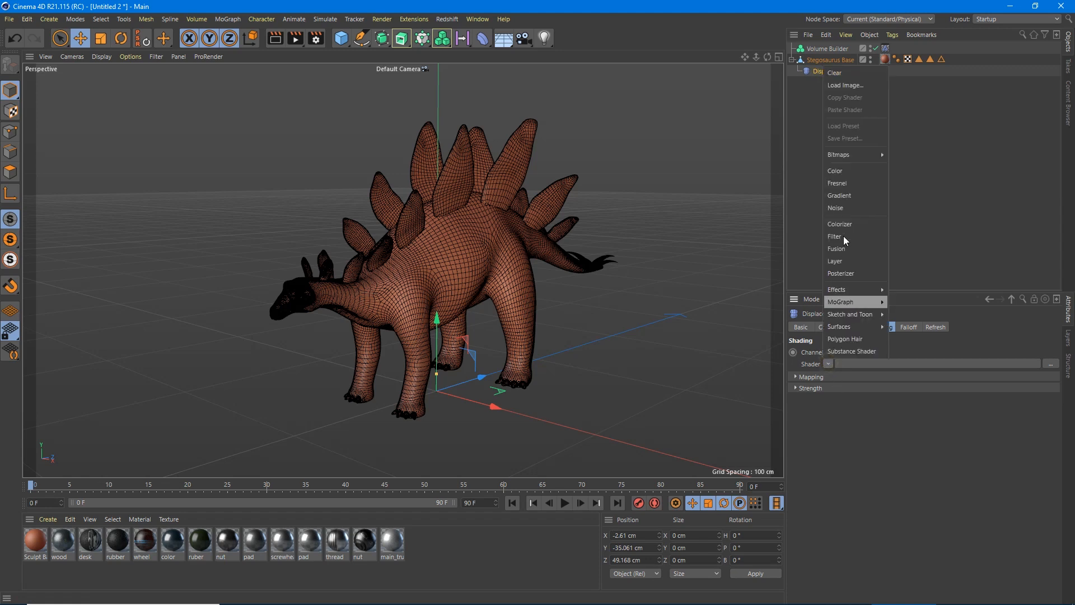
click(844, 207)
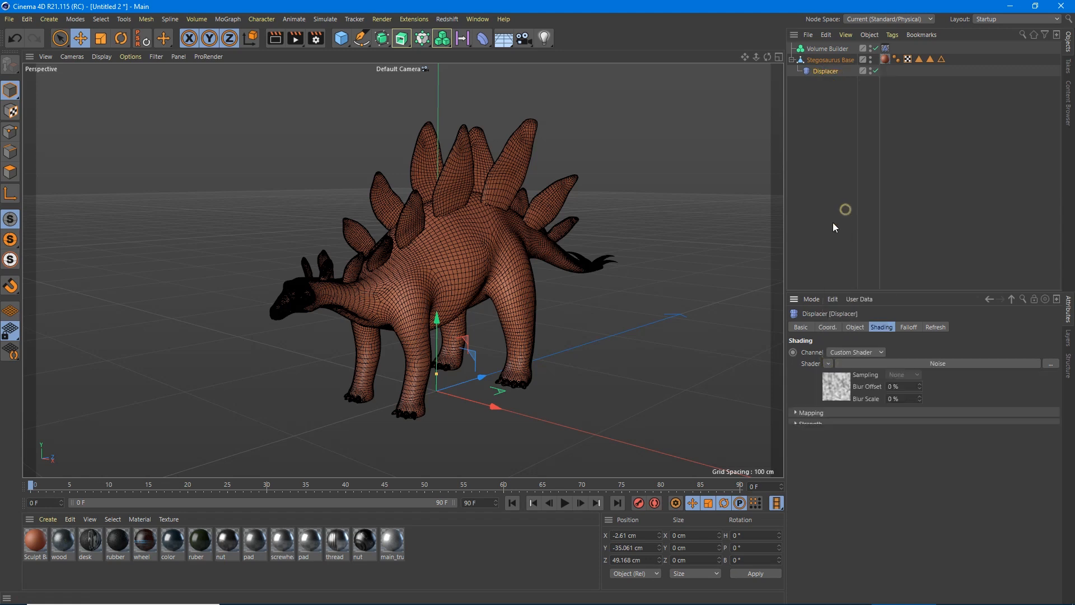
click(861, 362)
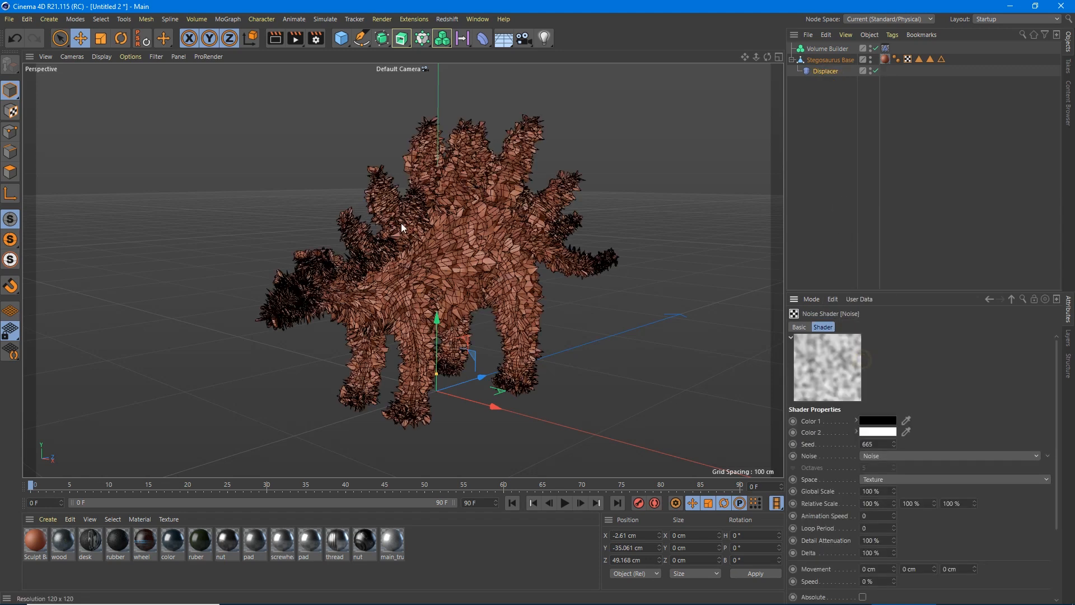
click(878, 453)
click(873, 157)
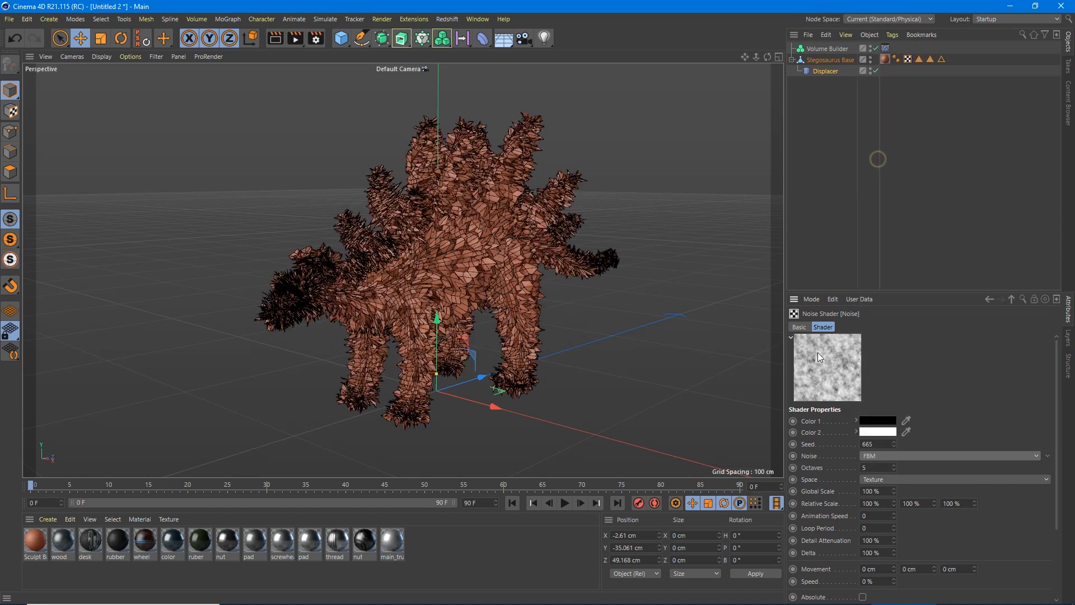
Step: Set the noise shader's Global Scale to 1000 % and its Octaves to 8
click(870, 491)
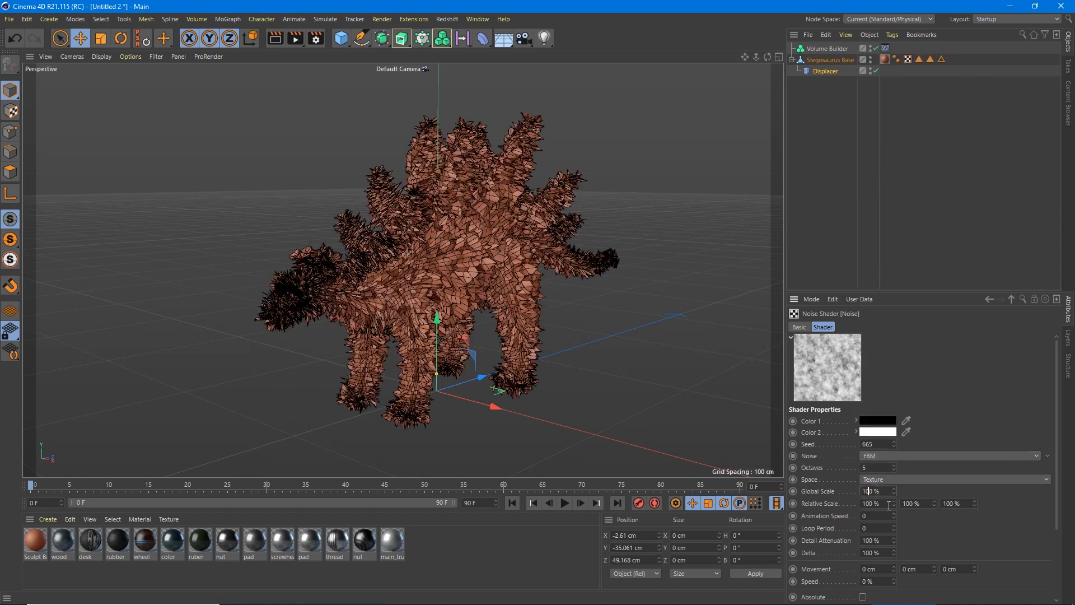
text(0)
key(Return)
click(894, 465)
drag(878, 466, 725, 474)
text(8)
key(Return)
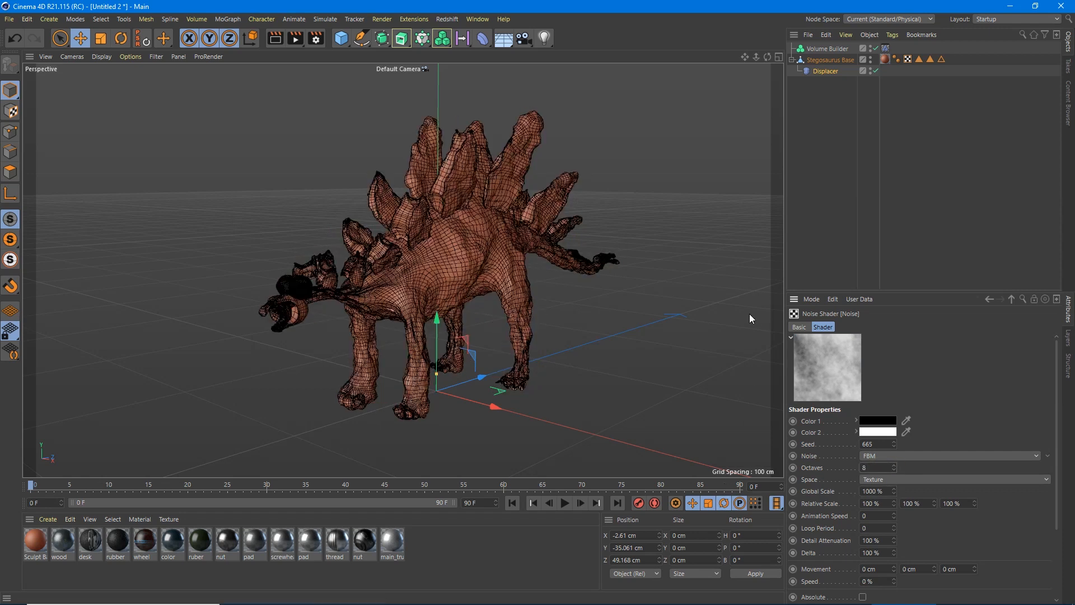
Step: Try a Displacer height of 5 cm on the stegosaurus, and return it to 10 cm
alt+drag(412, 274, 452, 269)
scroll(479, 284, up, 5)
scroll(422, 291, down, 3)
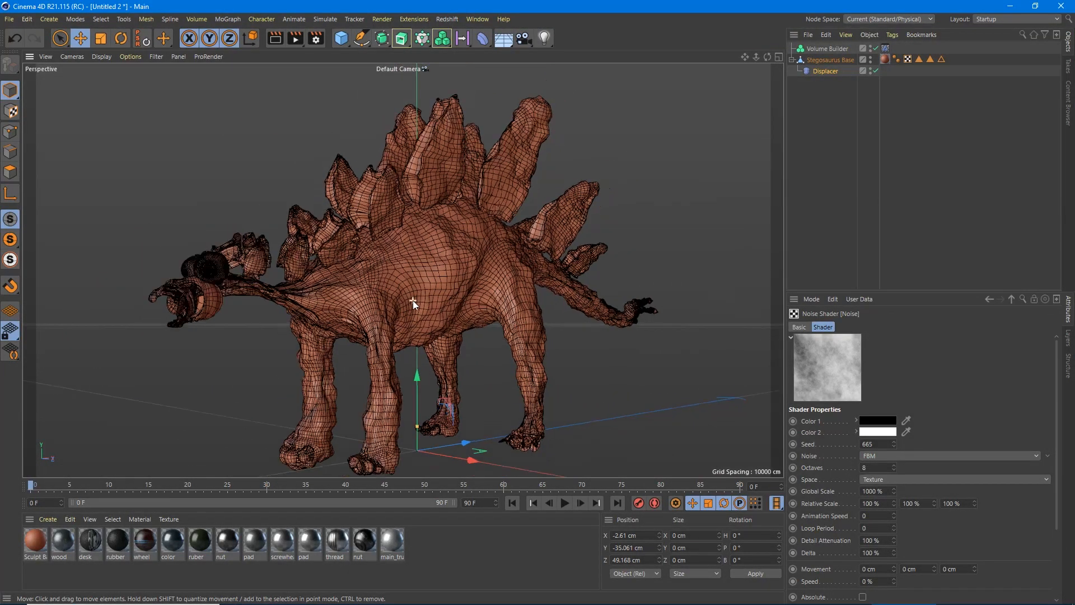
scroll(412, 300, down, 1)
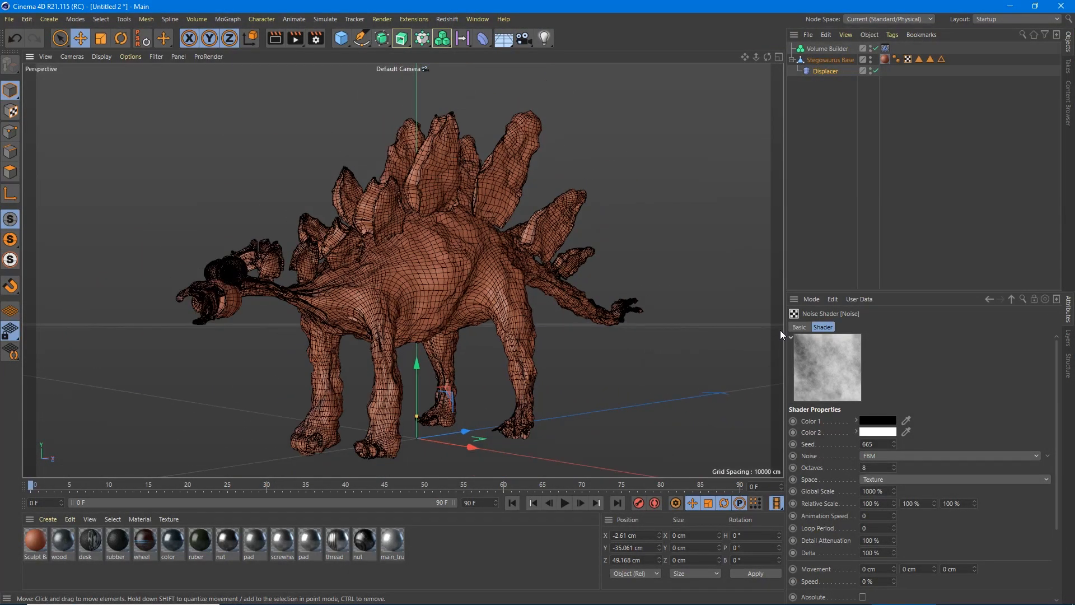
click(818, 72)
click(855, 328)
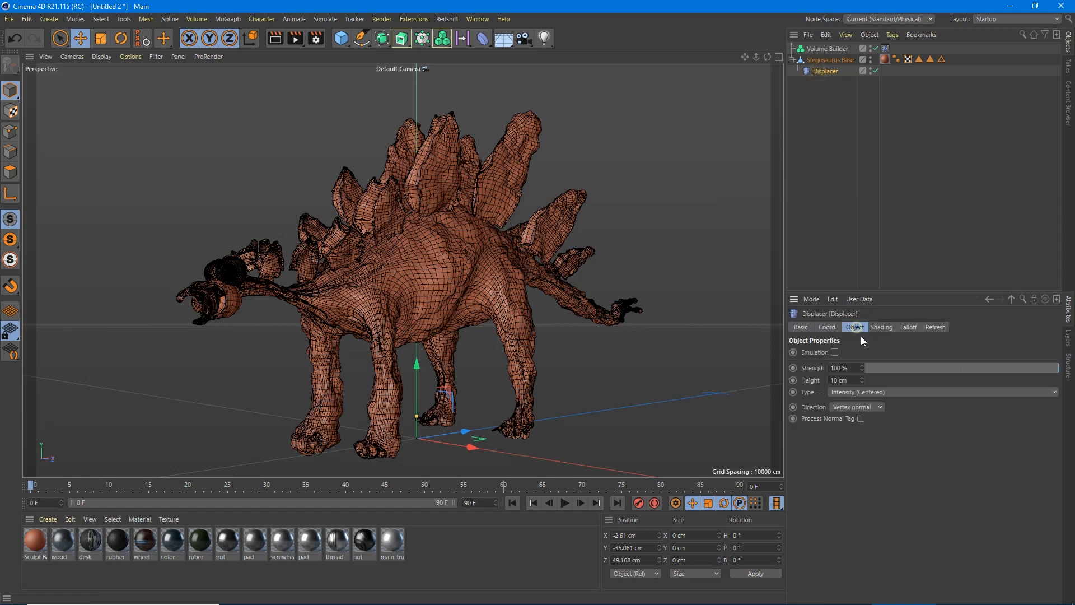
click(855, 379)
text(5)
key(Return)
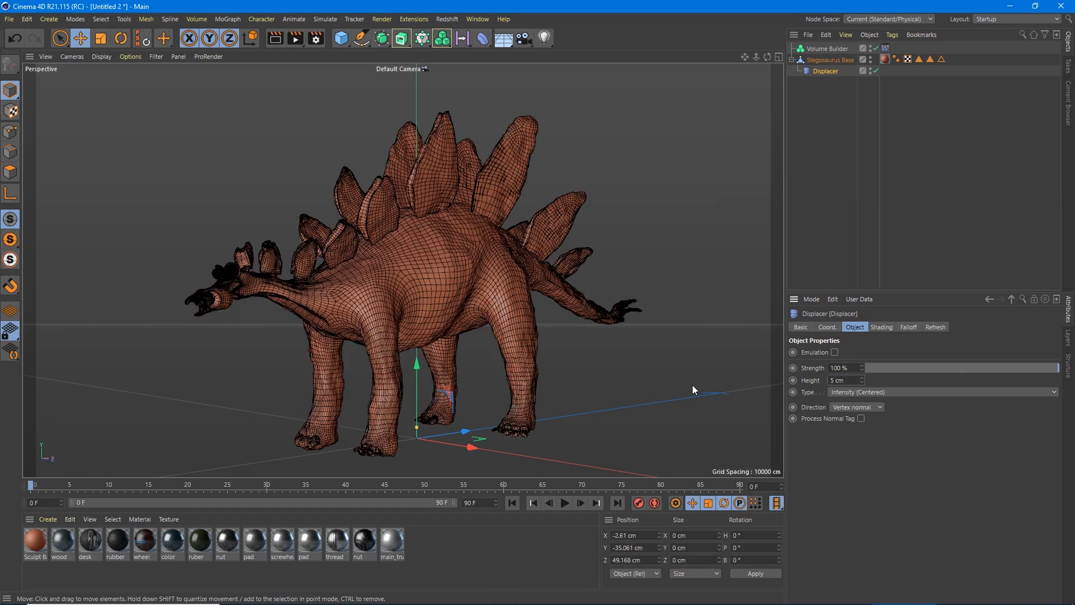
text(10)
key(Return)
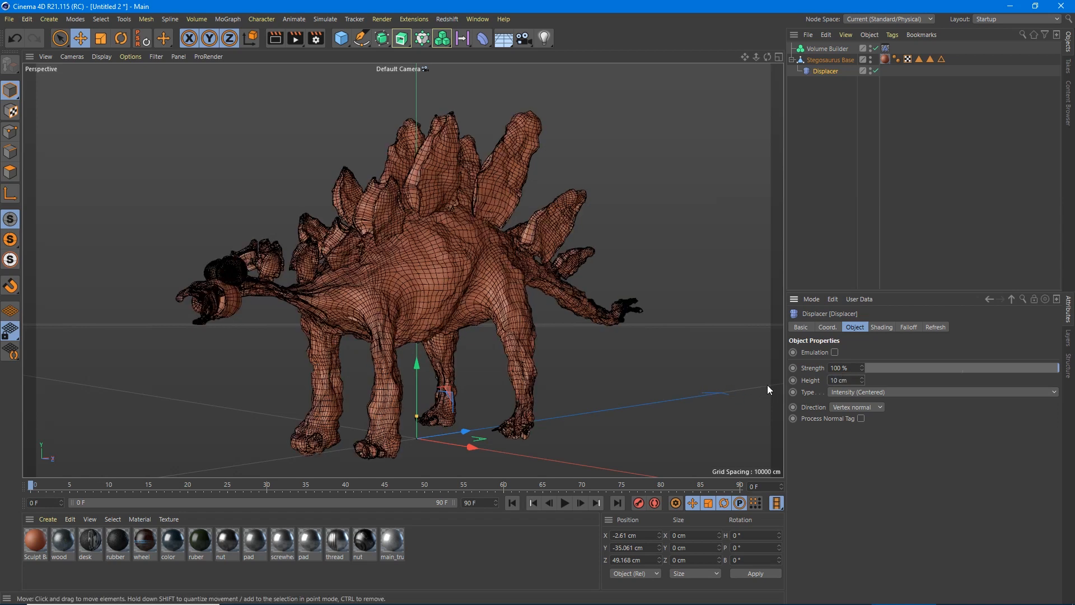
Step: Step through noise seeds for the Displacer's shader and settle on seed 670
click(881, 327)
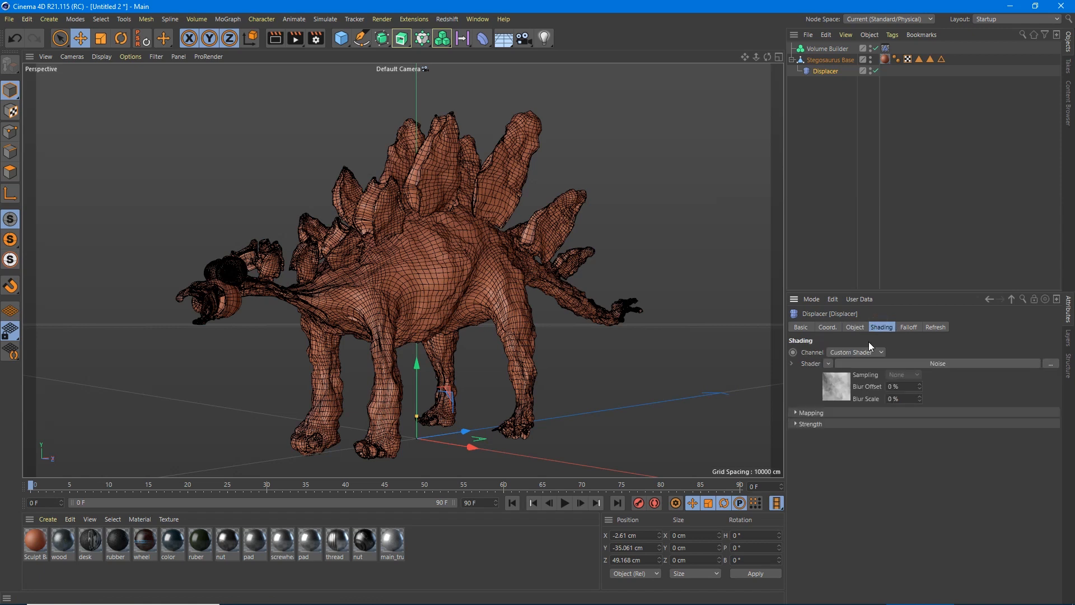
click(929, 359)
scroll(887, 424, down, 3)
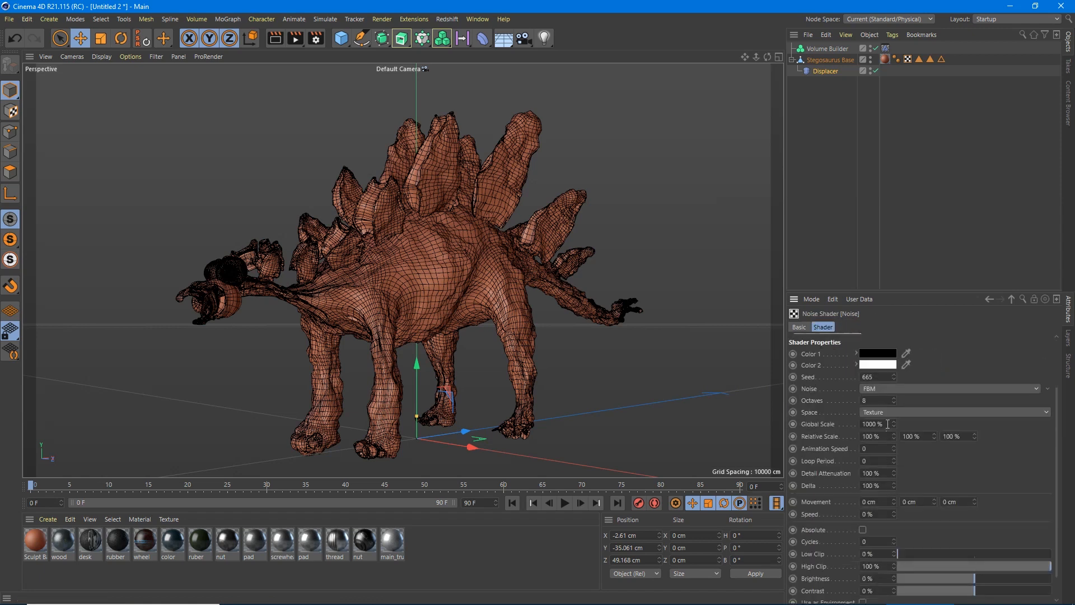
click(894, 374)
click(894, 374)
click(894, 373)
click(894, 374)
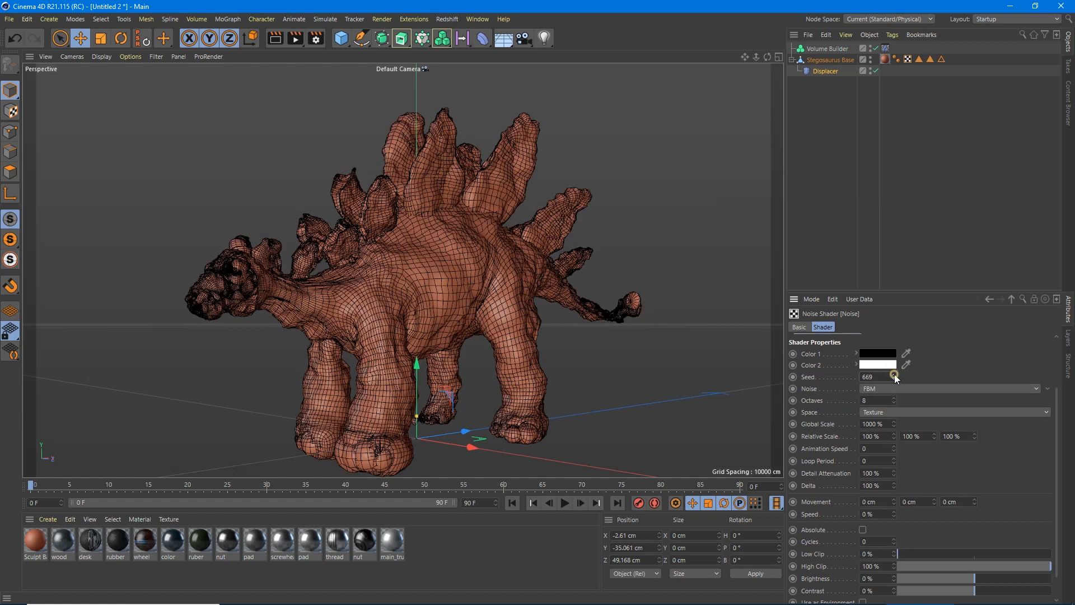
click(894, 374)
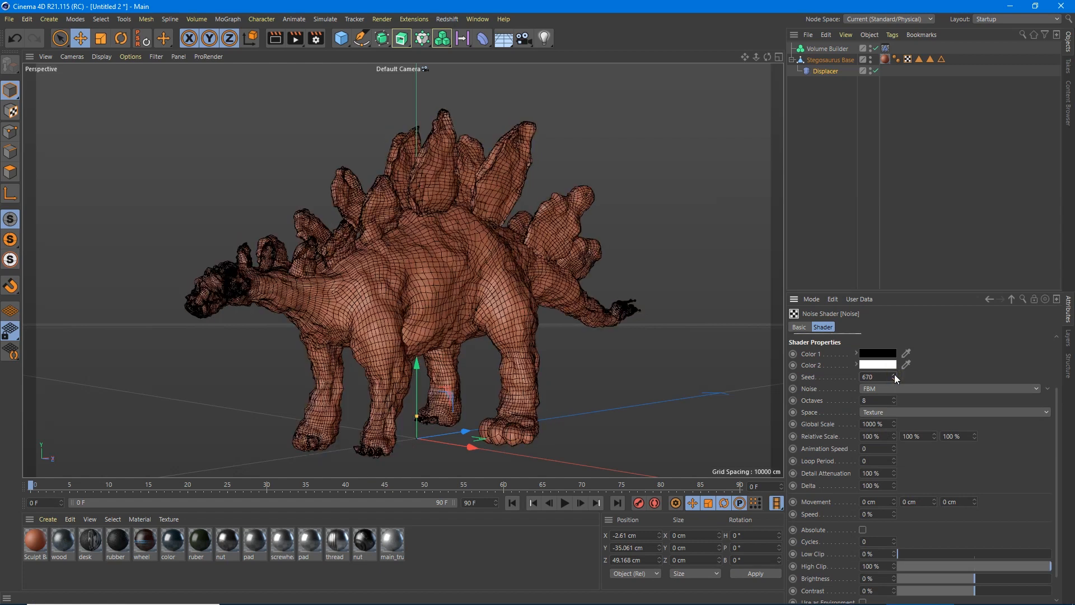
click(894, 374)
click(894, 379)
Step: Try a Displacer height of 11 cm, inspect the mesh from the other side, and restore 10 cm
alt+drag(367, 301, 450, 289)
alt+drag(277, 213, 200, 239)
alt+right_drag(199, 239, 378, 252)
alt+drag(378, 253, 464, 207)
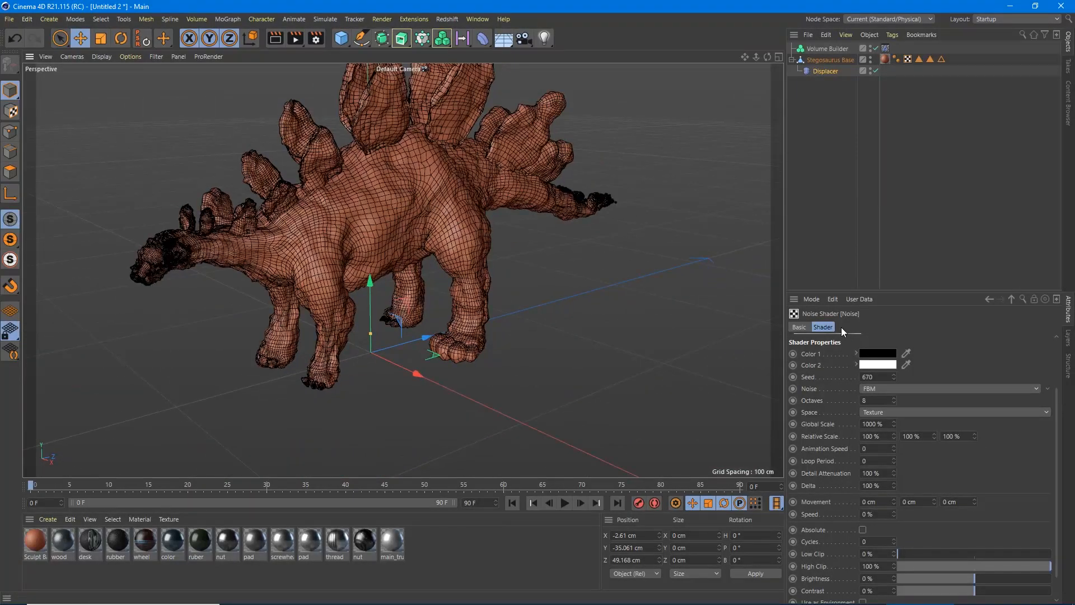
click(825, 71)
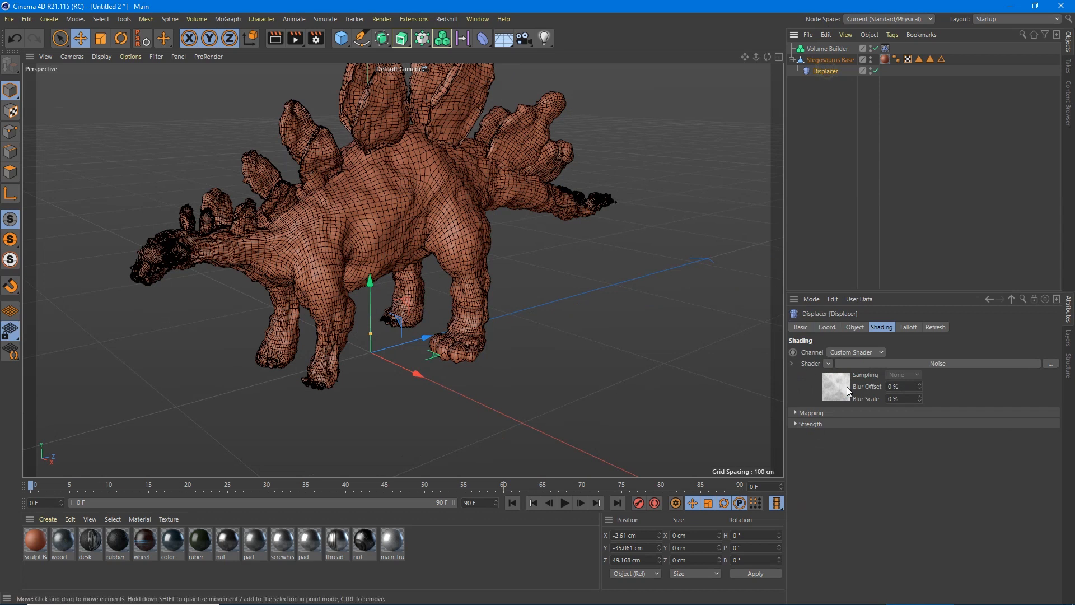
click(854, 327)
mouse_move(862, 379)
mouse_down()
mouse_move(862, 364)
mouse_move(861, 390)
mouse_move(862, 378)
mouse_up()
mouse_move(182, 240)
alt+mouse_down()
mouse_move(349, 234)
mouse_move(186, 234)
alt+mouse_up()
alt+middle_drag(429, 226, 417, 270)
alt+drag(417, 271, 458, 153)
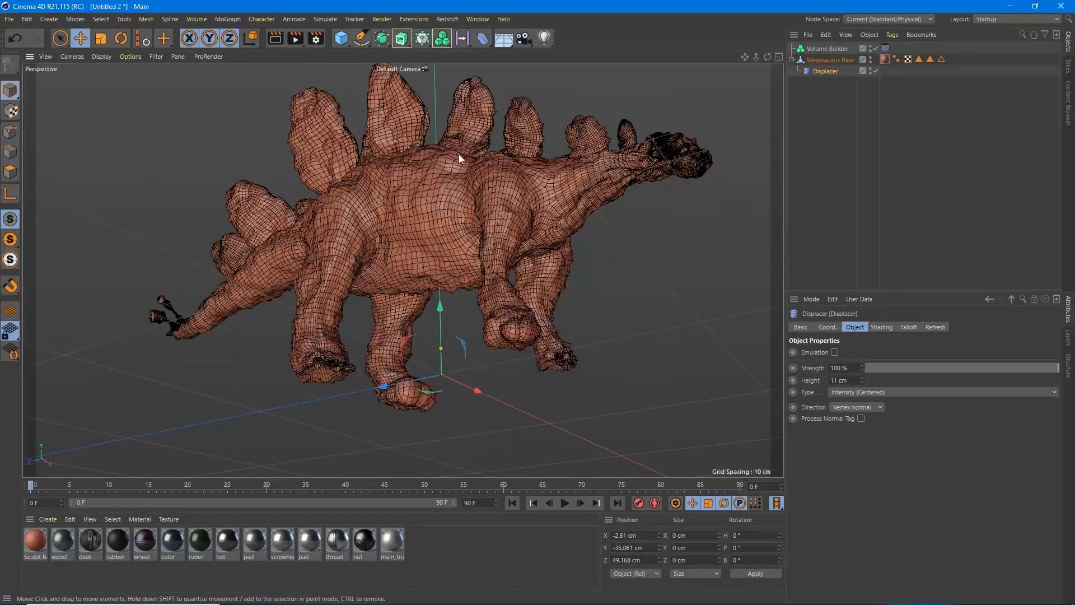
click(862, 383)
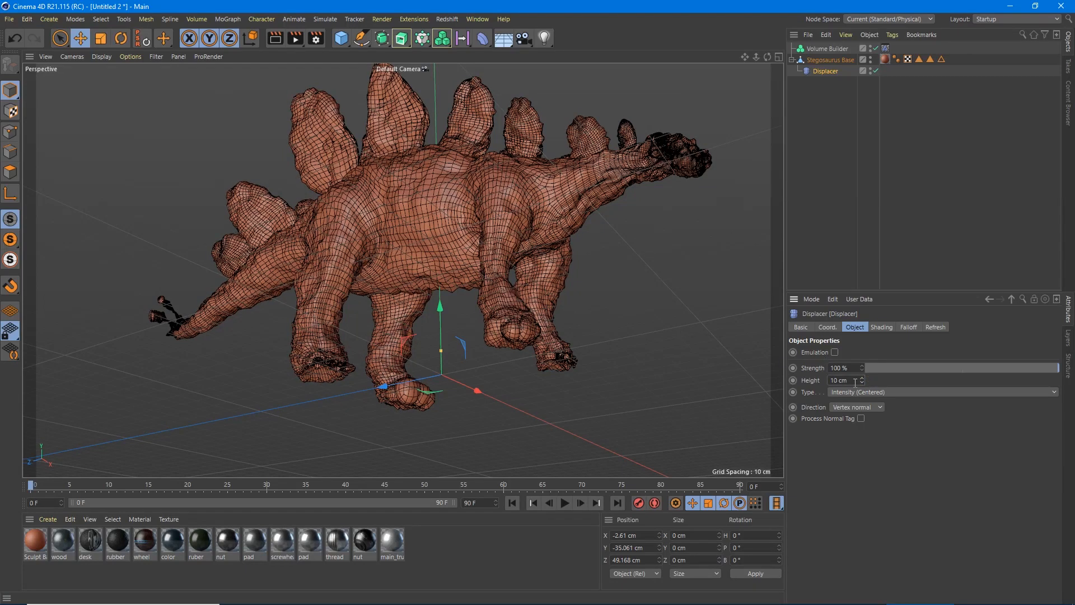
Step: Set the Displacer's strength to -90 % and check the deformed stegosaurus from the front
drag(924, 367, 874, 371)
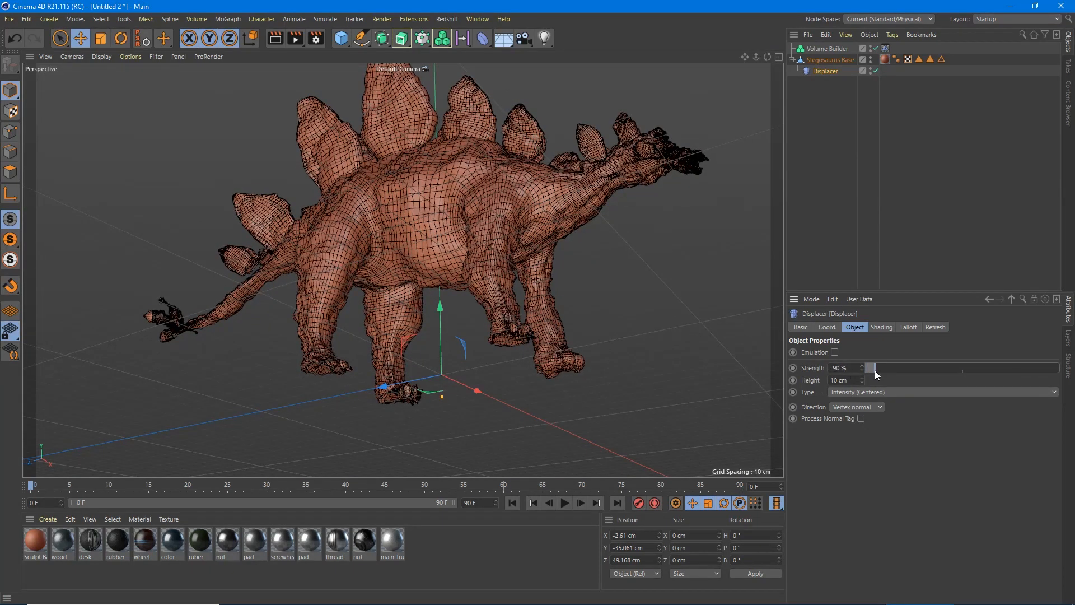
alt+drag(622, 243, 280, 249)
alt+right_drag(280, 249, 453, 302)
alt+drag(389, 281, 425, 280)
Step: Make Stegosaurus Base a child of the Volume Builder and inspect the displaced fog volume
drag(831, 60, 826, 46)
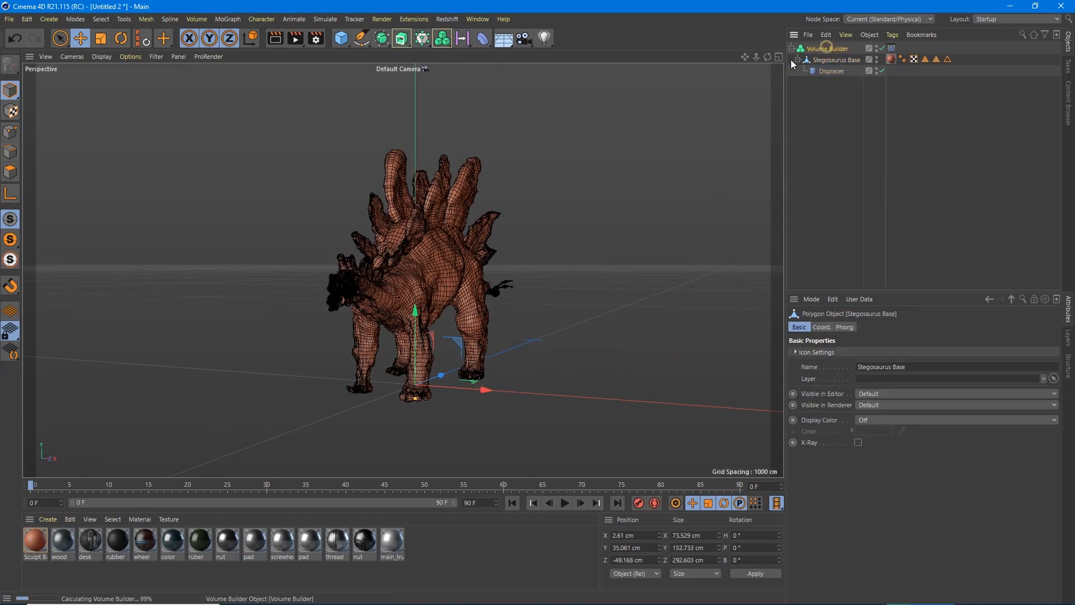
click(826, 48)
alt+drag(493, 278, 360, 295)
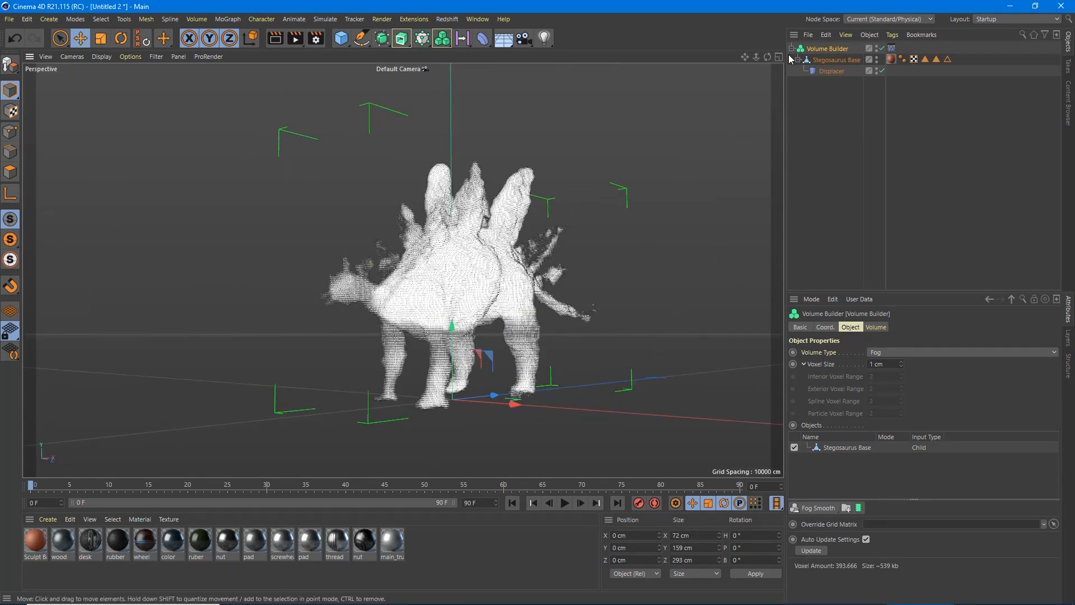
Step: Export the selected Volume Builder as a Volume (*.vdb) file named dino Cloud in the Custom VDBs folder
click(8, 19)
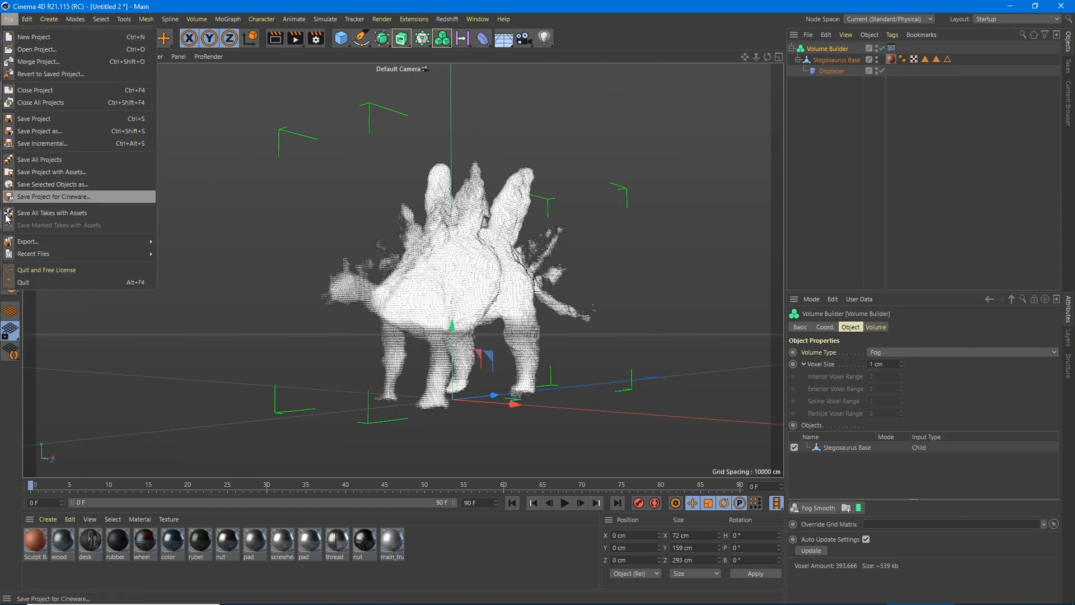
mouse_move(38, 240)
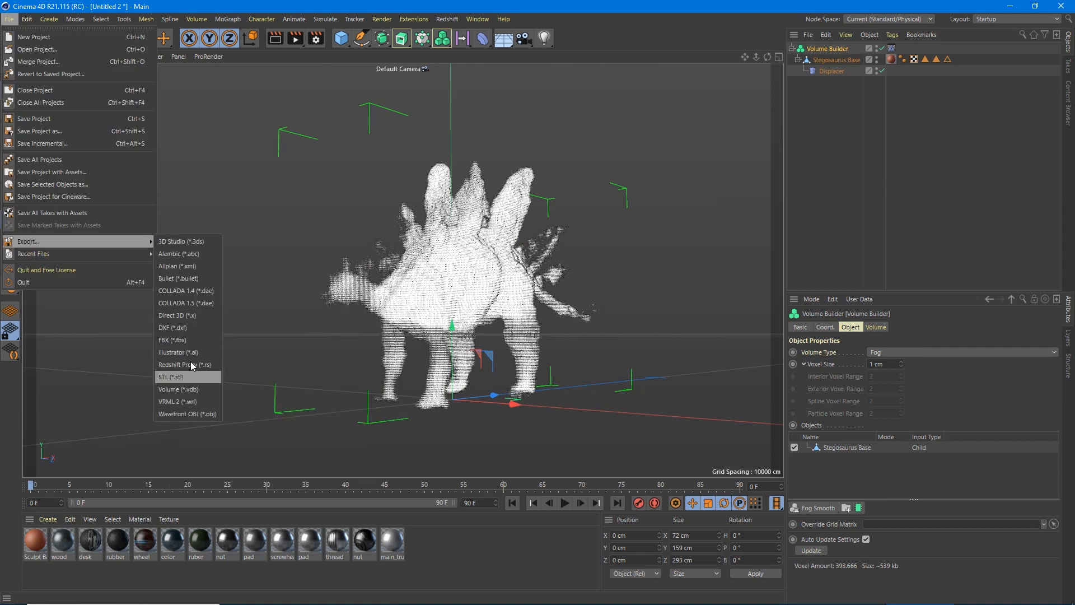
click(175, 389)
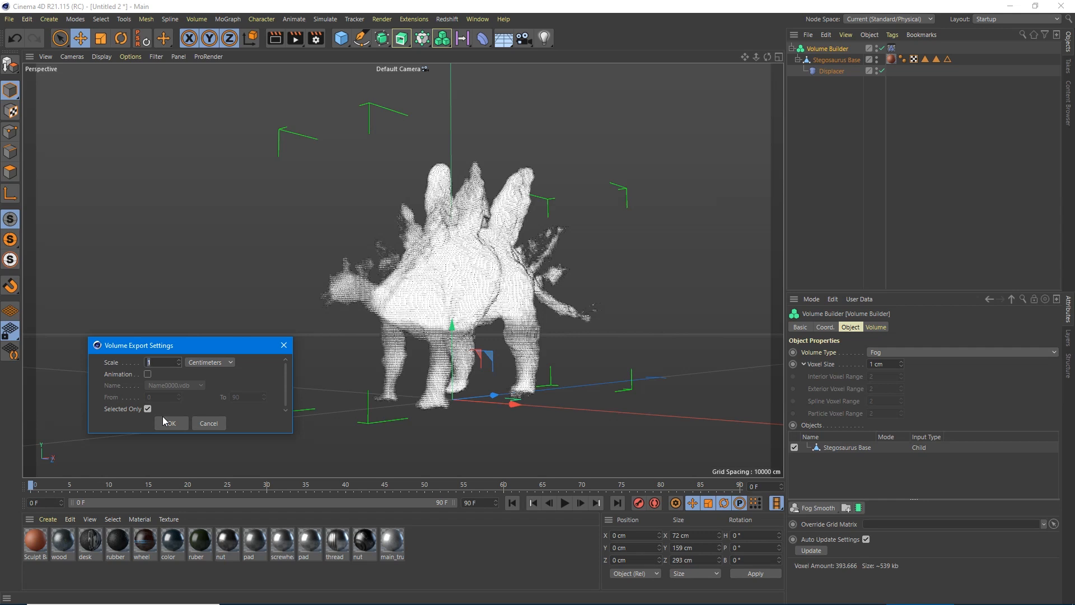
click(163, 419)
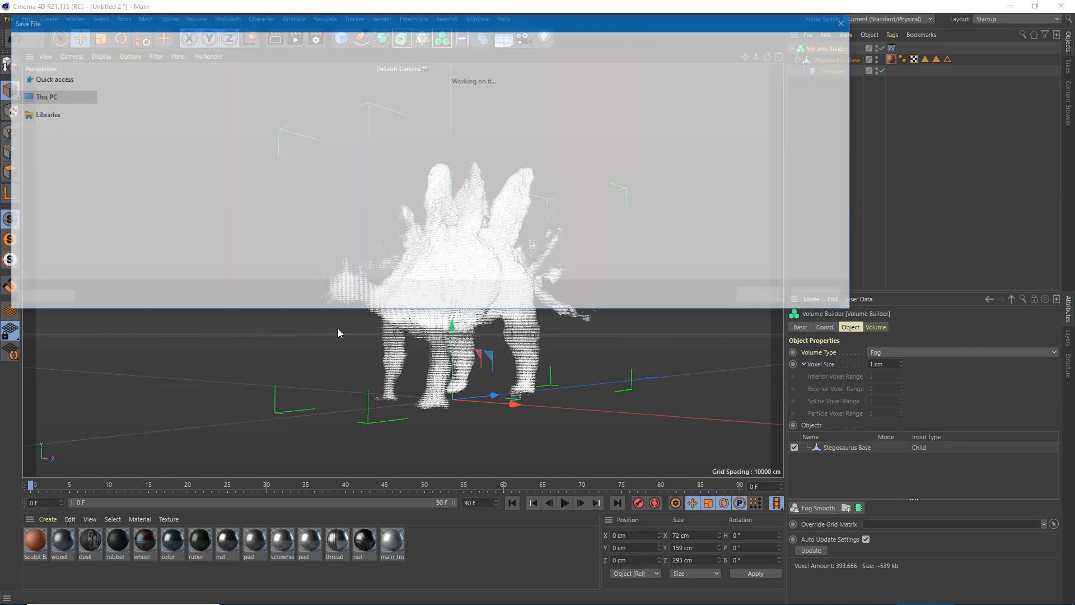
text(dino)
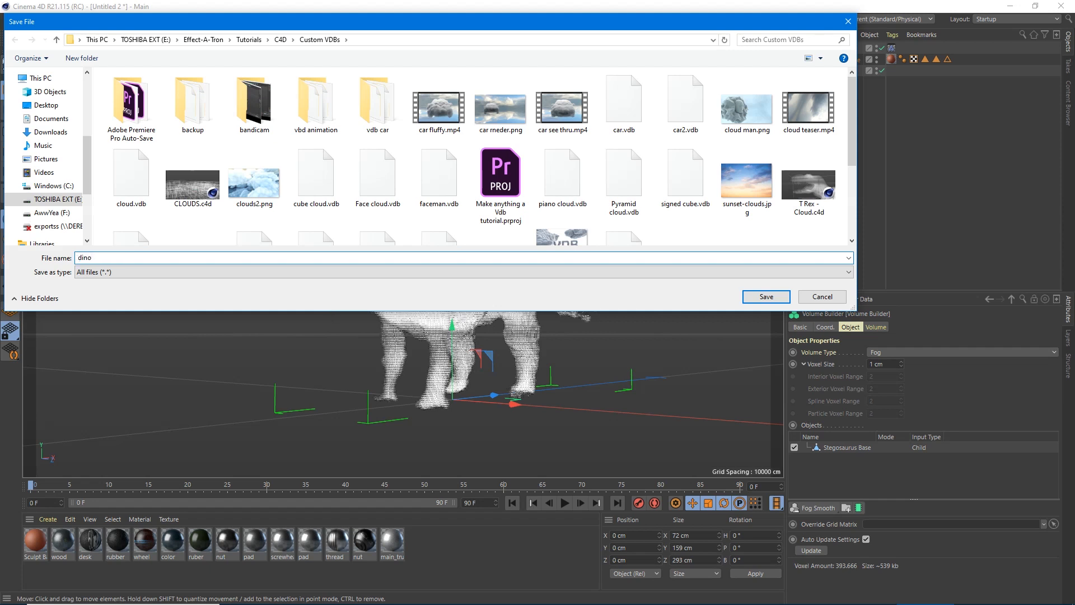
text(Cloud)
key(Return)
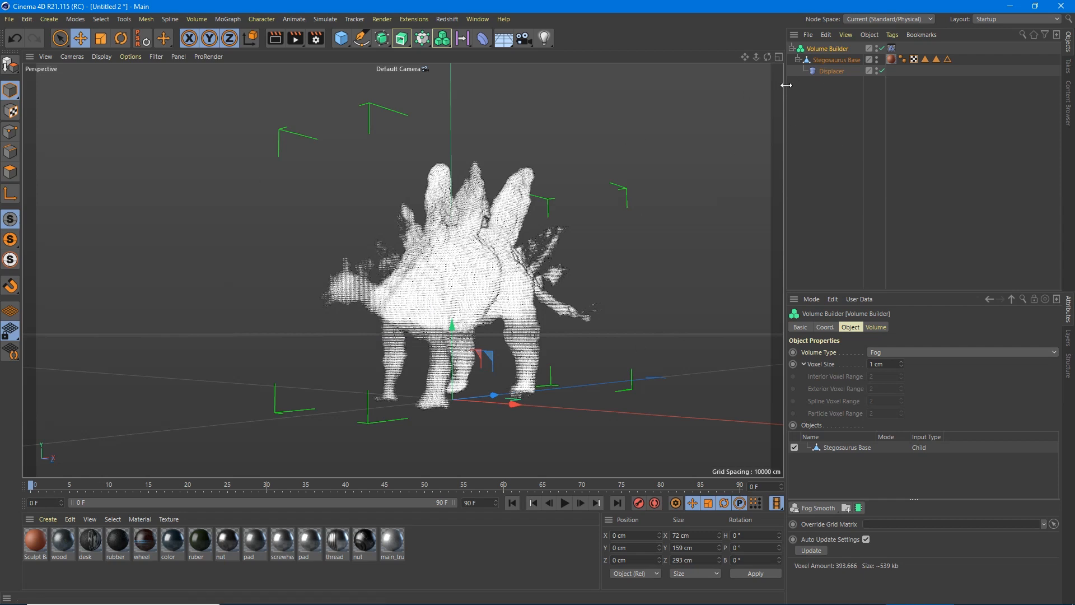
Step: Hide the Volume Builder, Stegosaurus Base and Displacer in both the editor and the renderer
alt+double_click(876, 51)
alt+double_click(876, 61)
alt+double_click(876, 71)
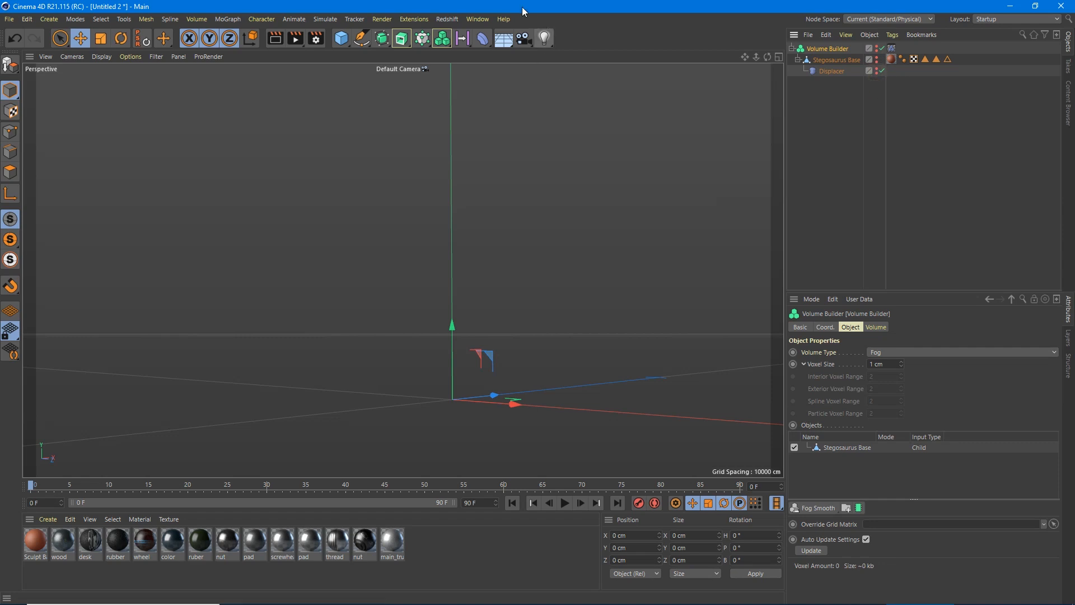
Step: Add a Redshift Volume object to the scene
click(443, 21)
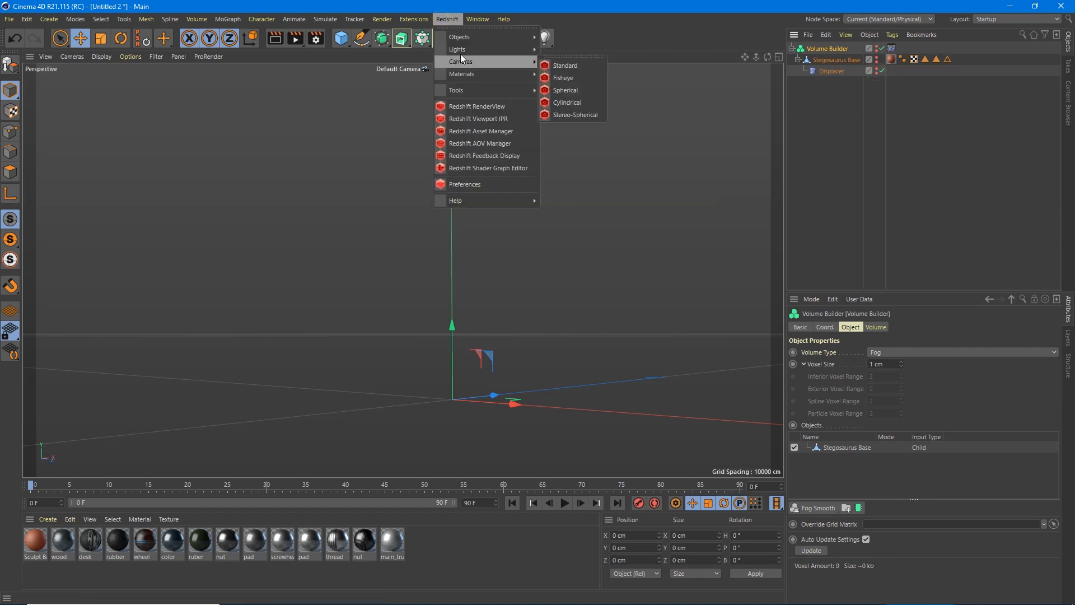
mouse_move(460, 42)
click(577, 102)
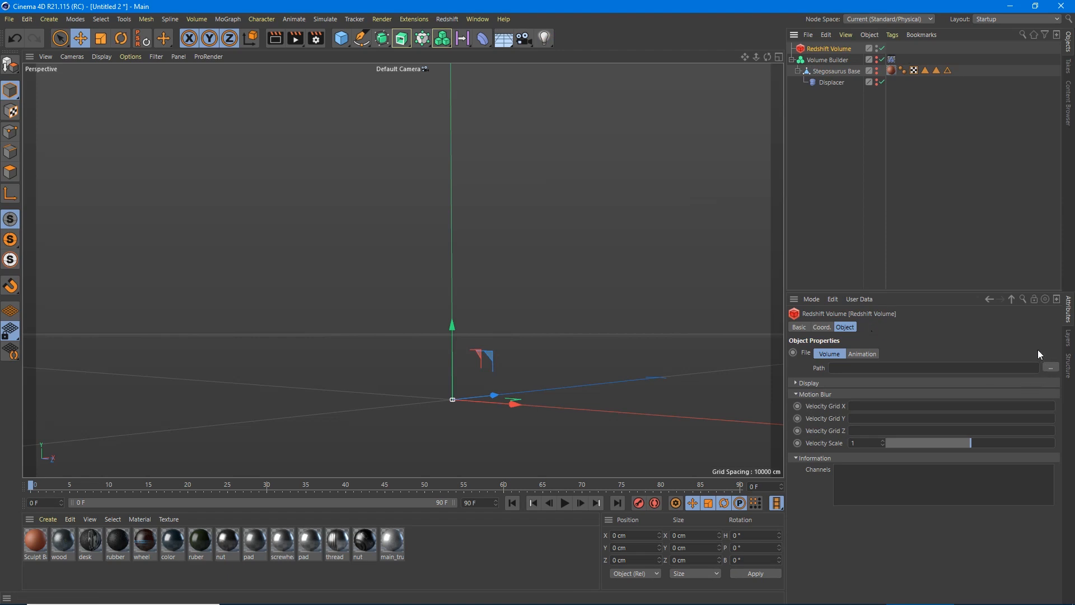
Step: Select the Volume Builder and switch the project's renderer to ProRender
click(823, 59)
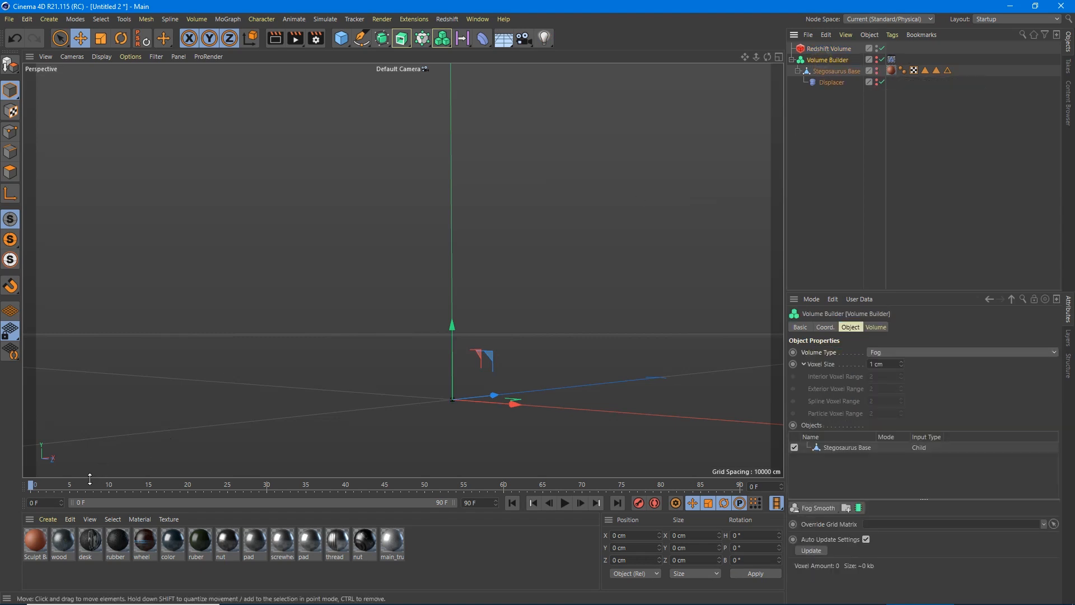
click(51, 518)
mouse_move(76, 434)
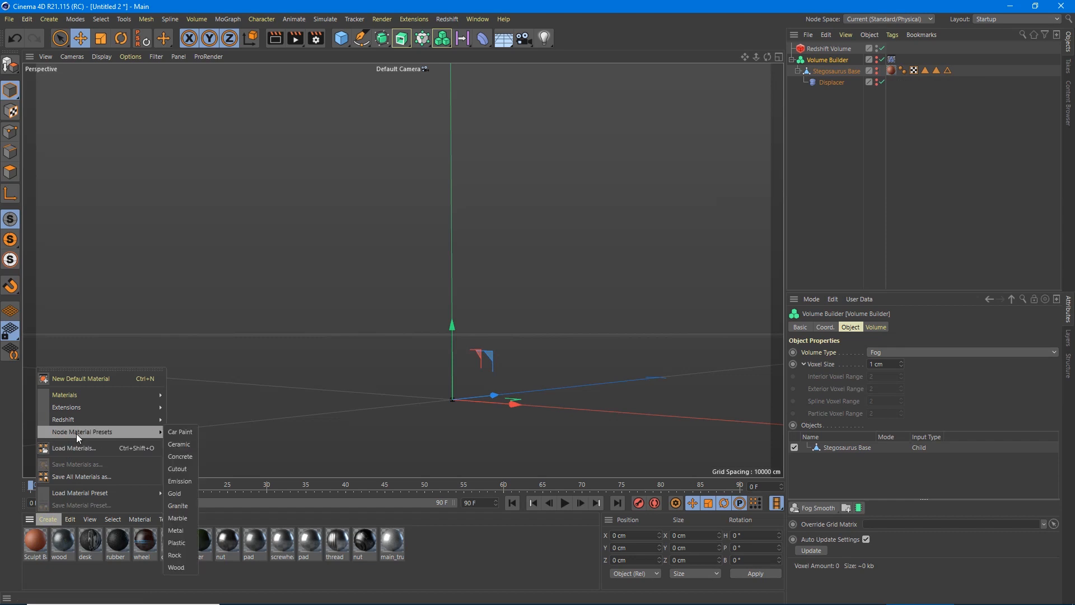
click(316, 38)
click(378, 59)
click(375, 121)
Step: Create a new Volume material and select it to show its density and color settings
click(40, 516)
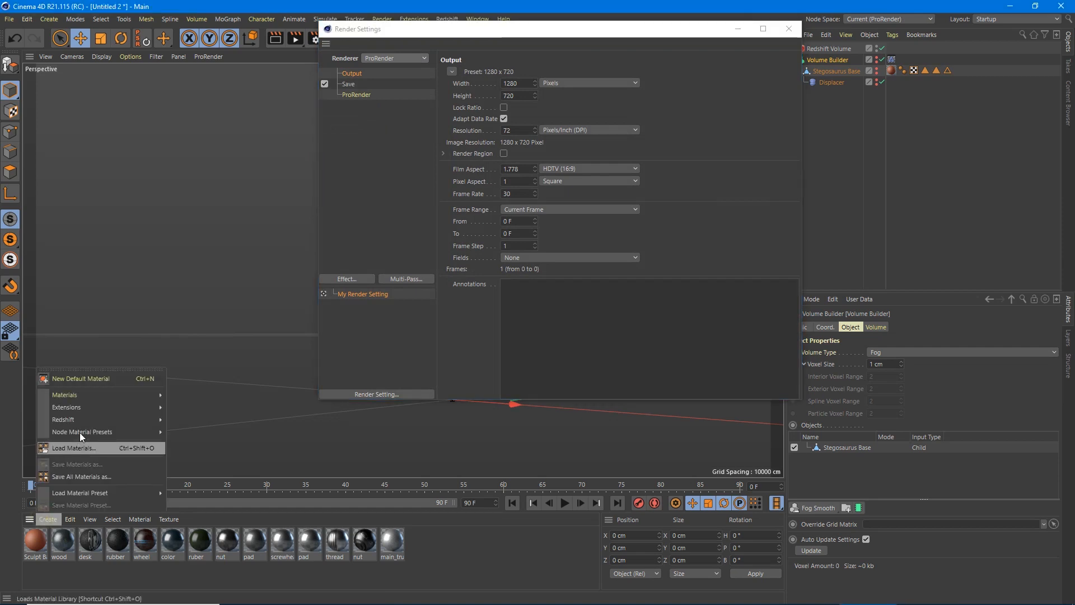
click(179, 445)
click(40, 554)
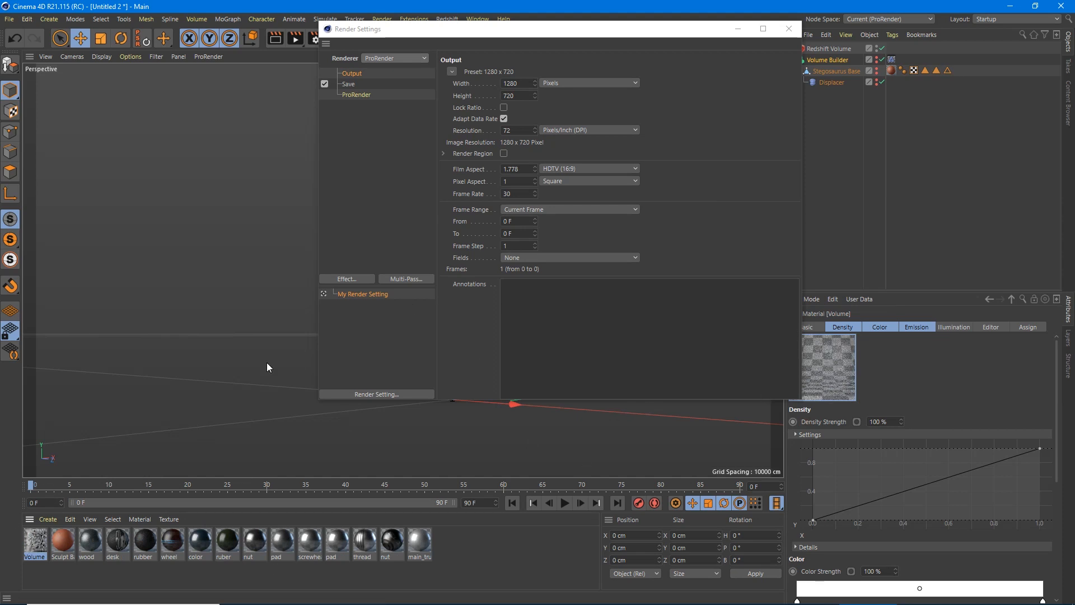
Step: Switch the project's renderer to Redshift and delete the Volume material
click(416, 56)
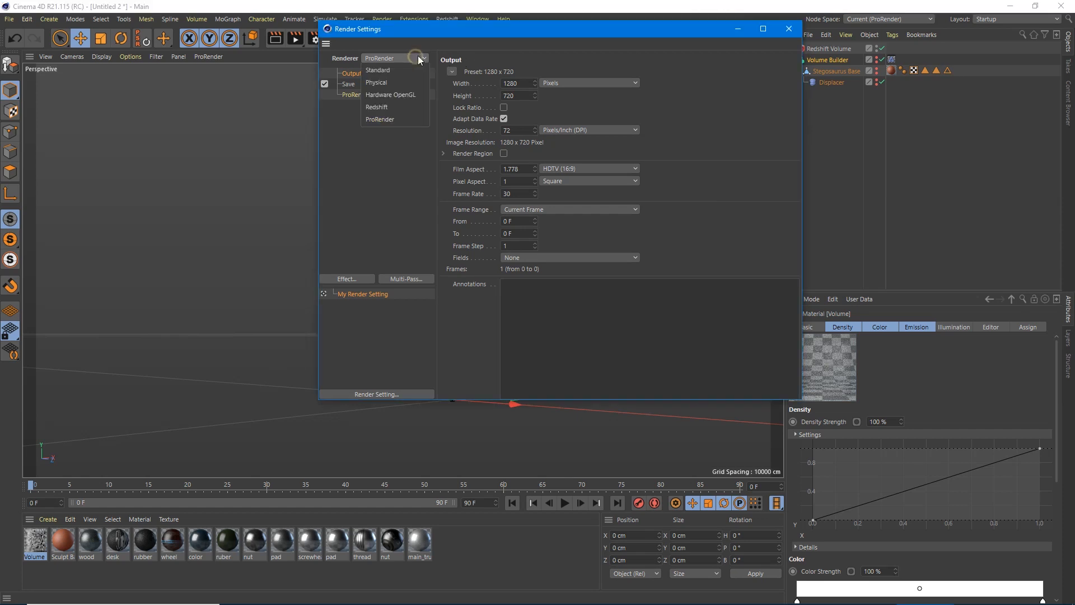
click(378, 107)
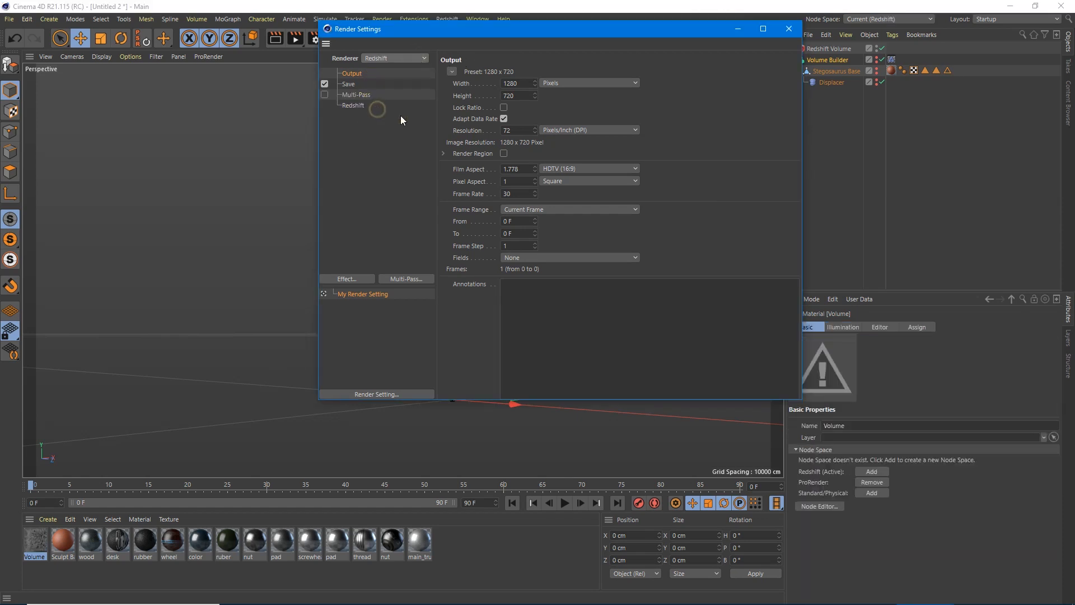
click(789, 29)
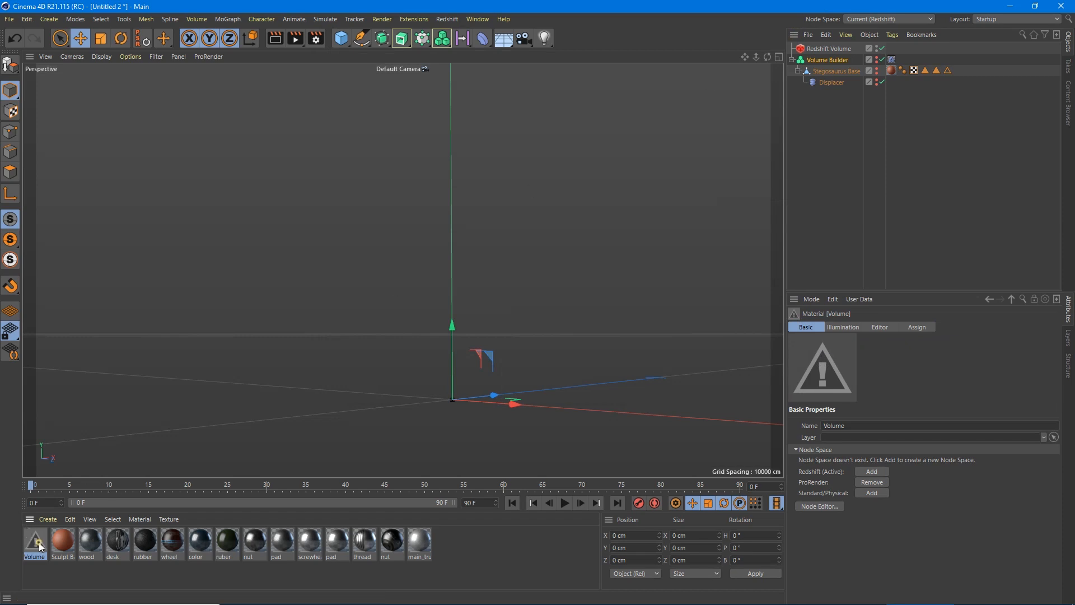
key(Delete)
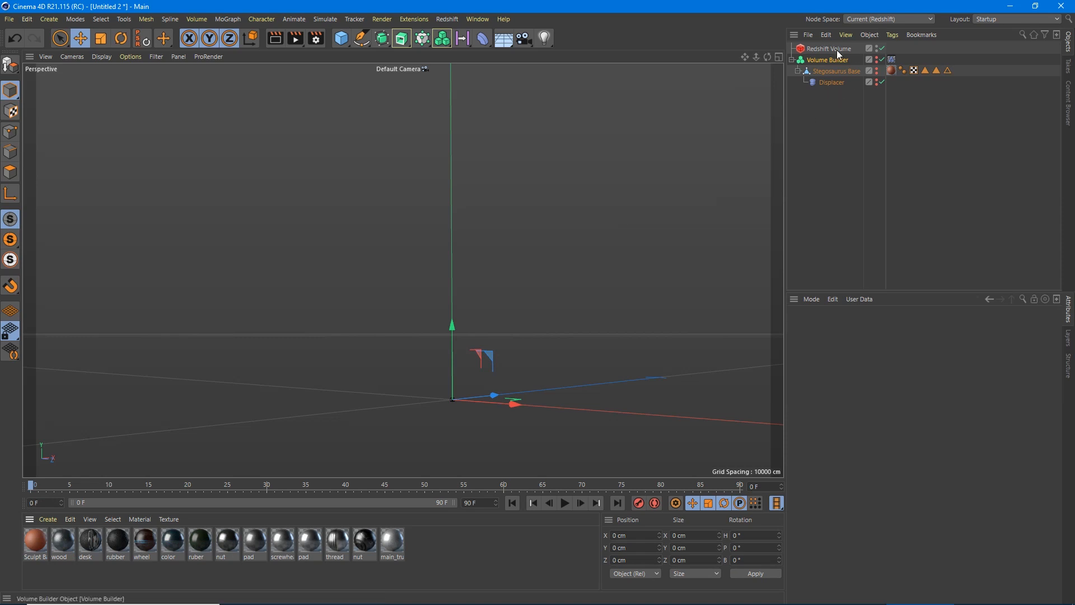
Step: Load dinoCloud.vdb from the Custom VDBs folder into the Redshift Volume object
click(814, 48)
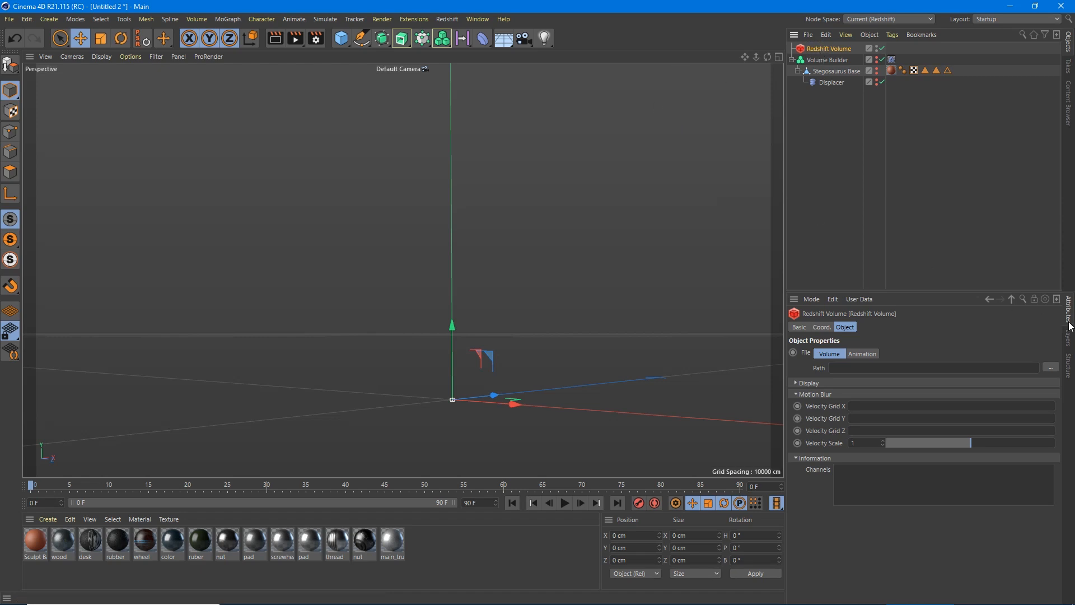
click(1048, 368)
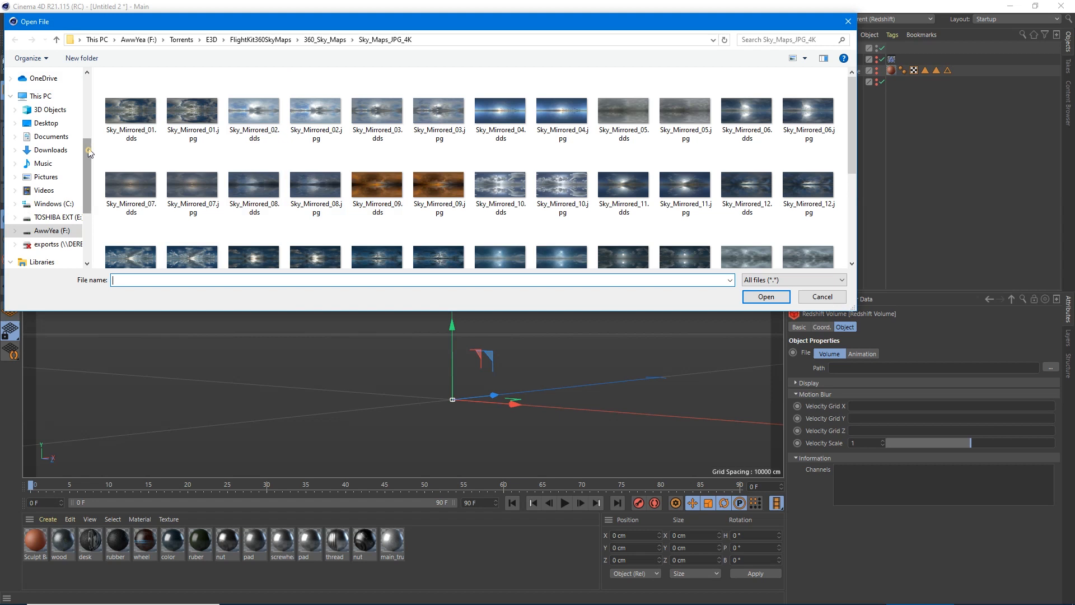
scroll(77, 93, up, 3)
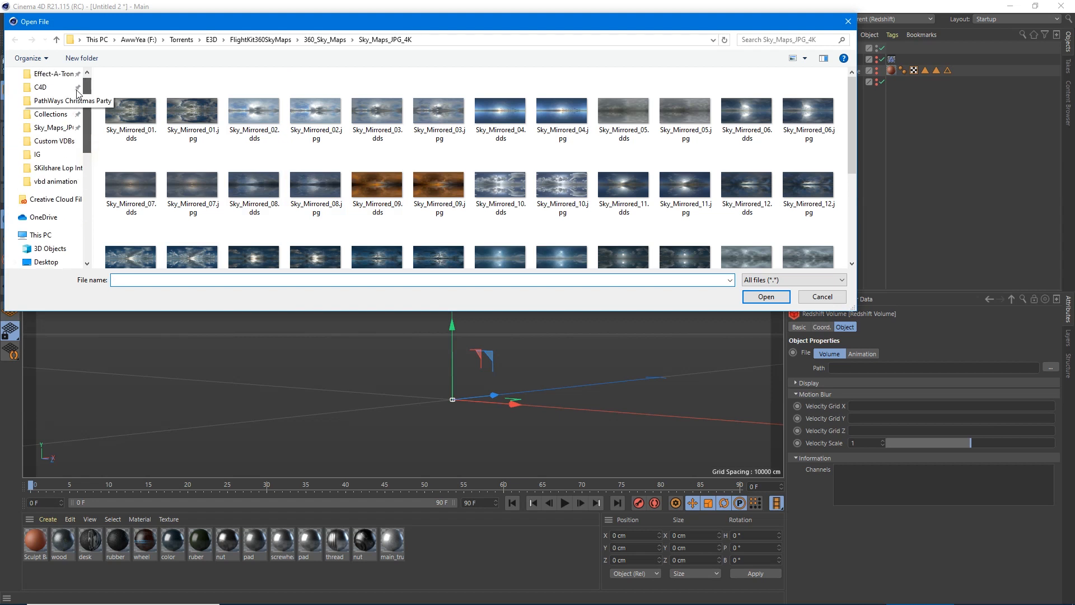
click(51, 140)
scroll(560, 129, down, 2)
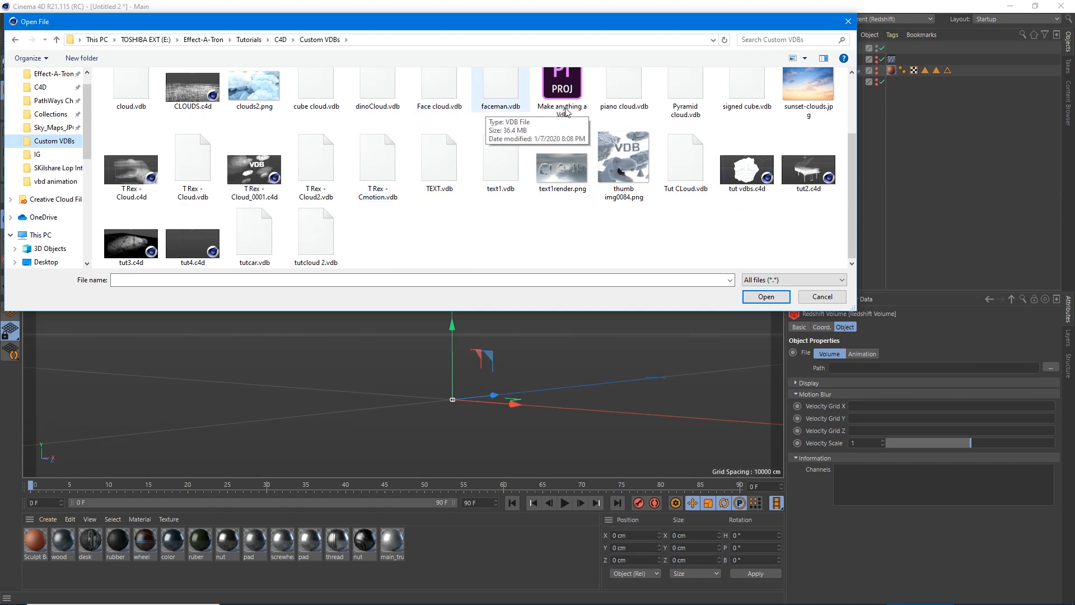
click(438, 109)
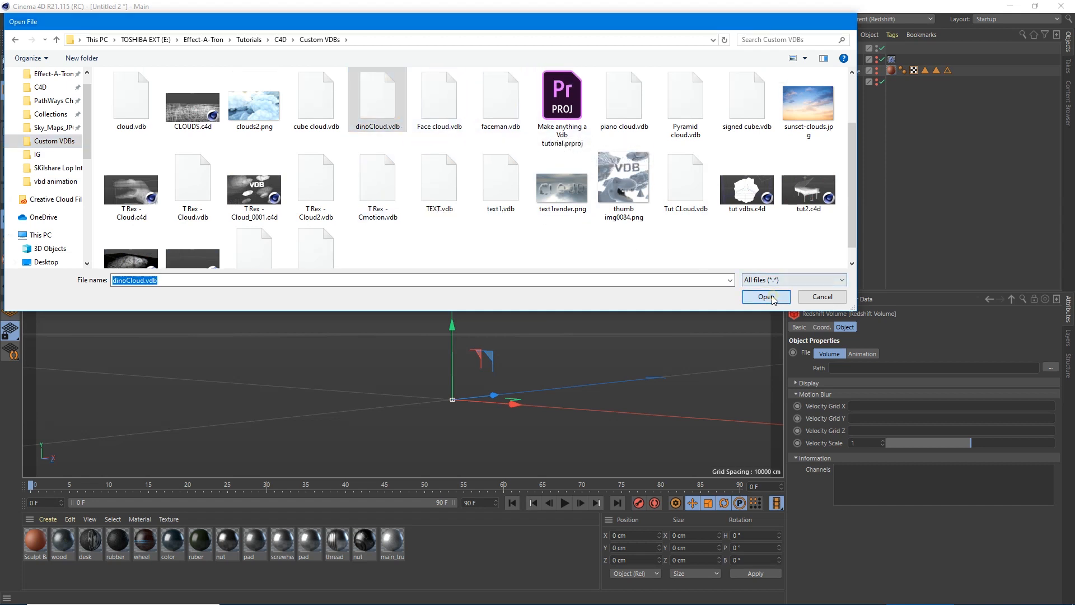
click(766, 296)
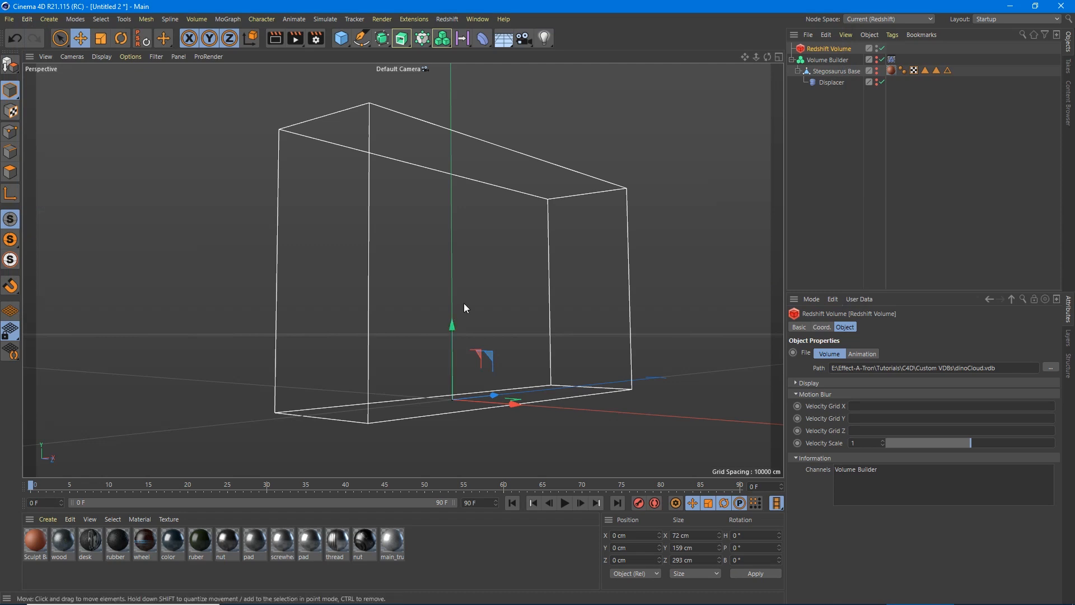
Step: Set the Redshift Volume's display preview to Points with a maximum of 250 points to display
click(795, 383)
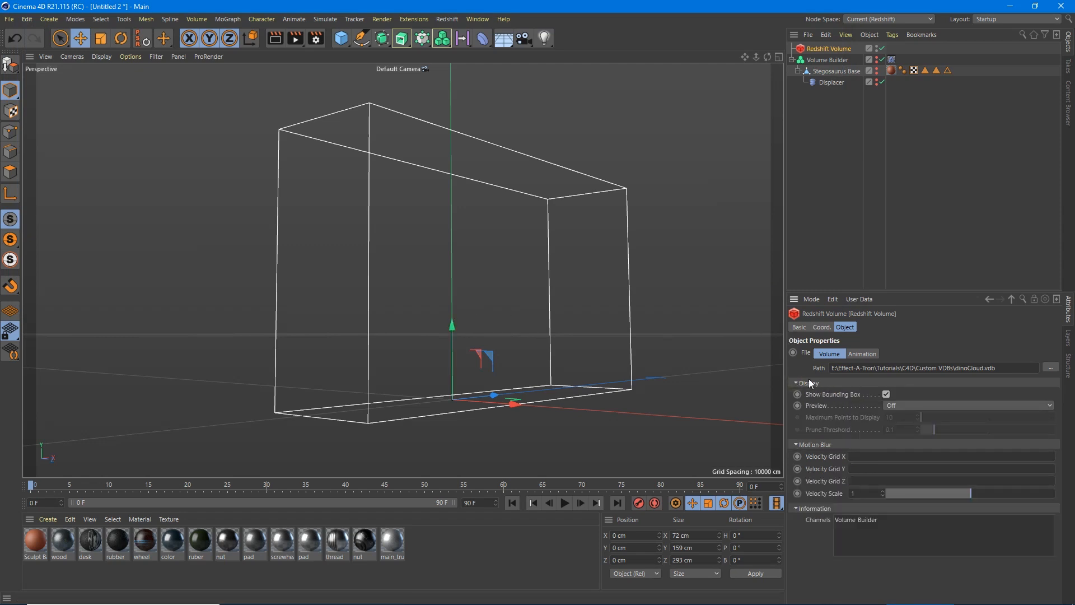
click(899, 404)
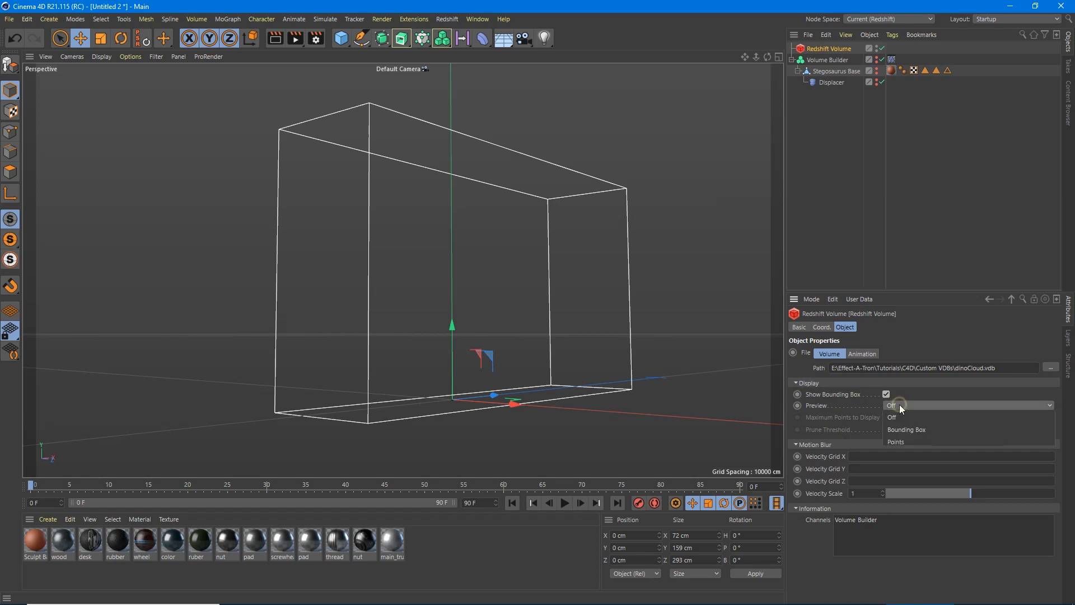
click(899, 438)
drag(921, 419, 924, 417)
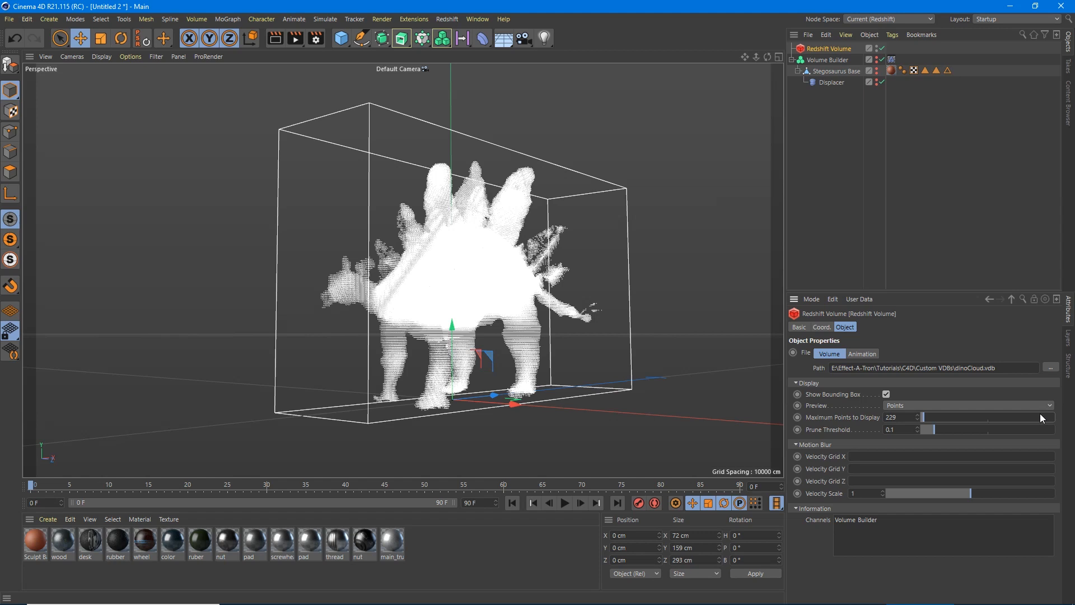
text(250)
key(Return)
alt+drag(414, 325, 414, 257)
Step: Add a Redshift dome light and load Sky_Mirrored_02 from the Sky_Maps_JPG_4K folder as its dome map
click(447, 19)
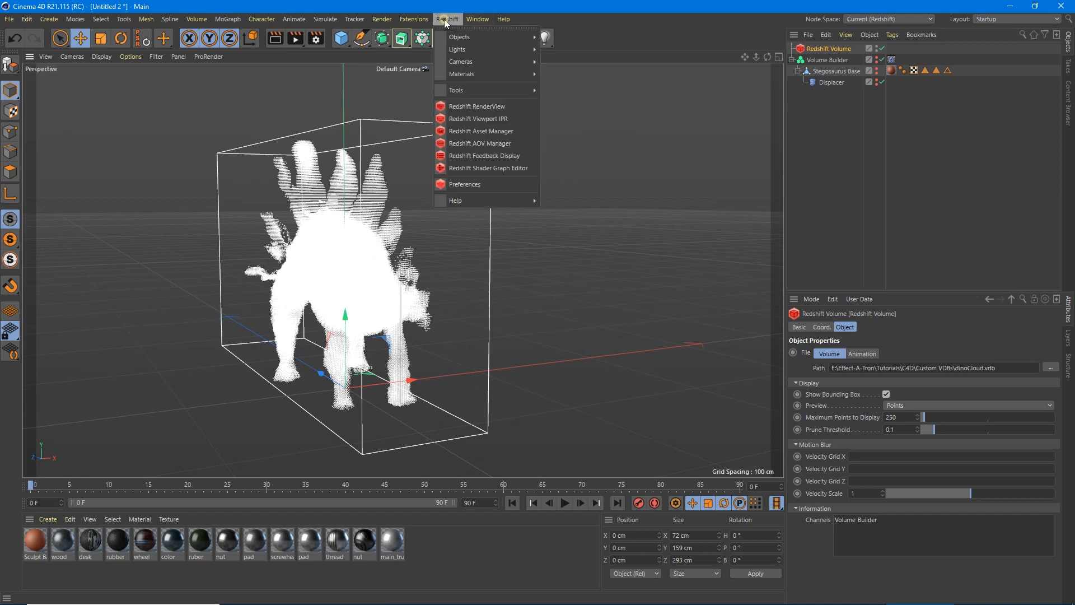
mouse_move(455, 50)
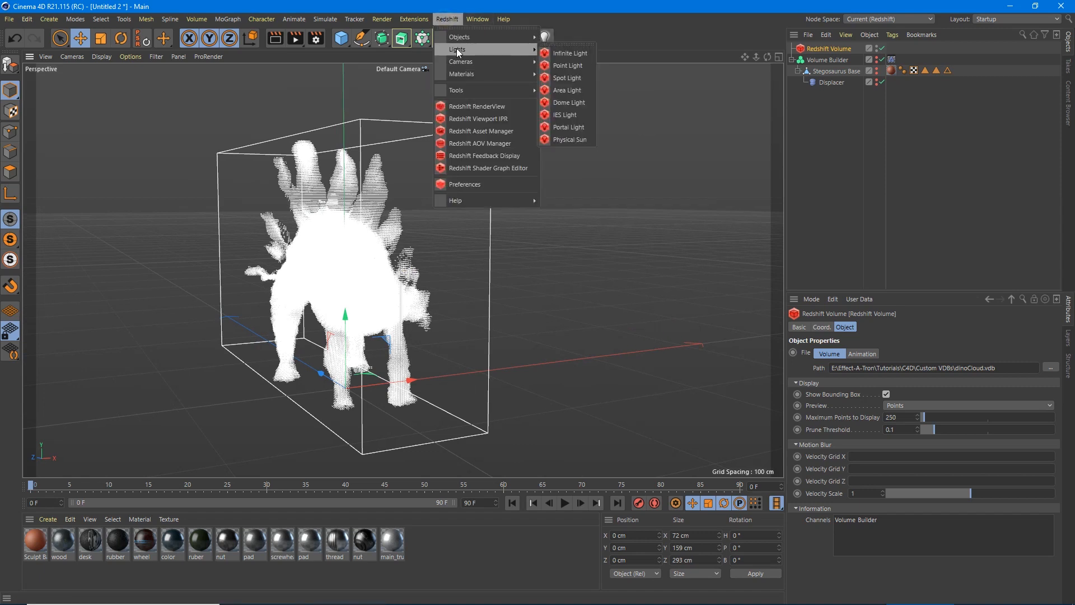
click(566, 102)
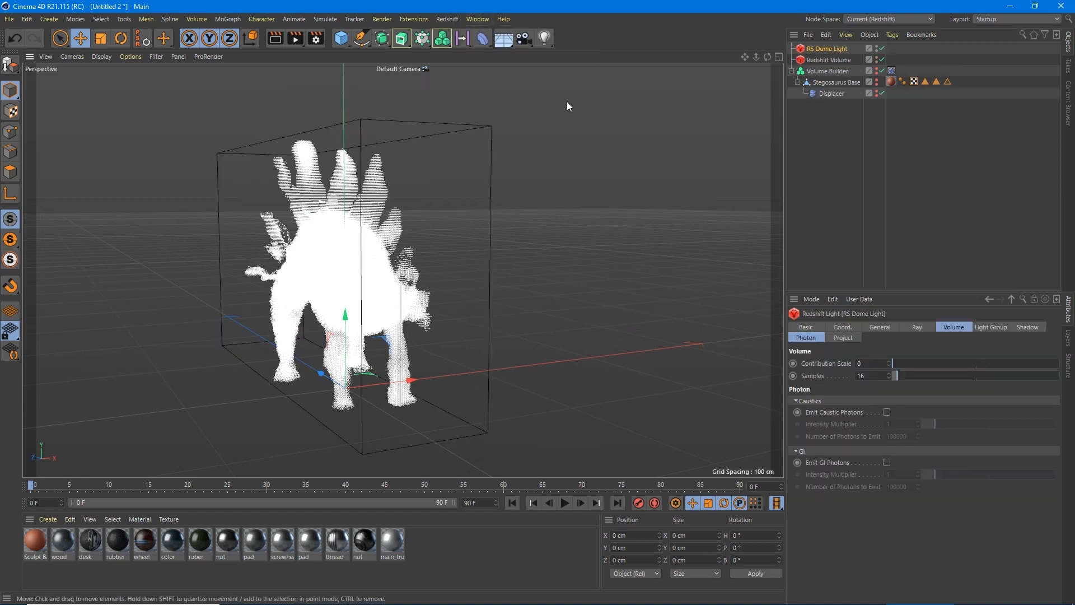
click(882, 327)
click(1038, 451)
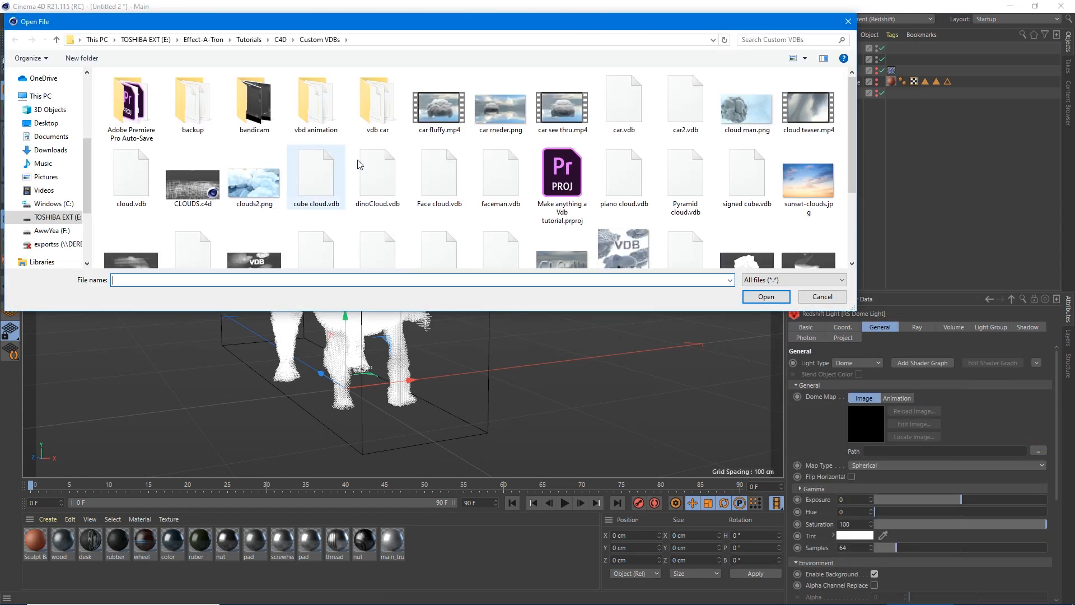
drag(89, 180, 83, 130)
click(53, 115)
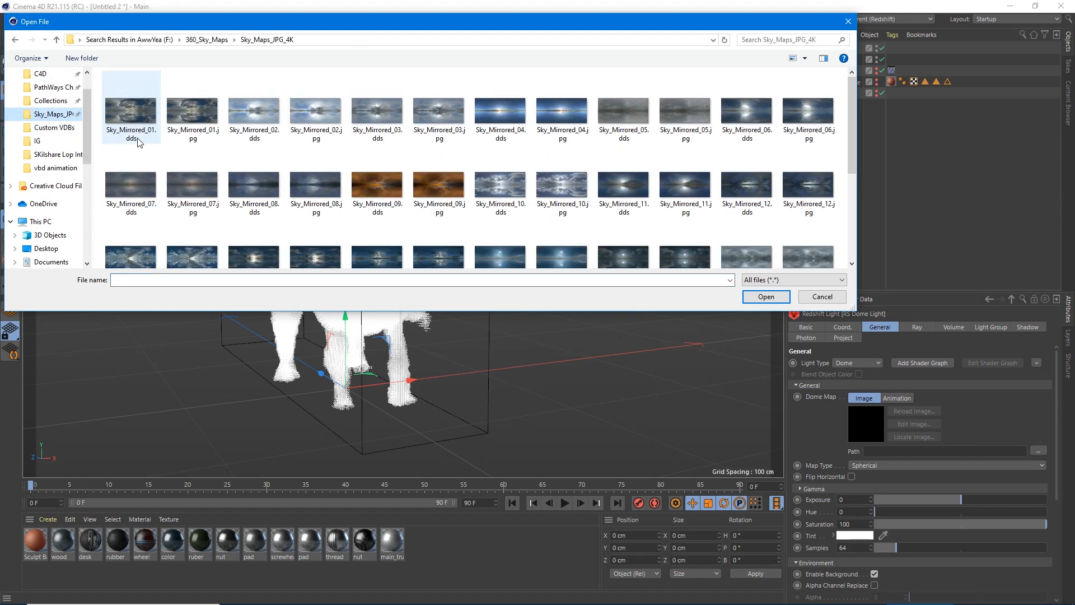
click(264, 119)
click(762, 297)
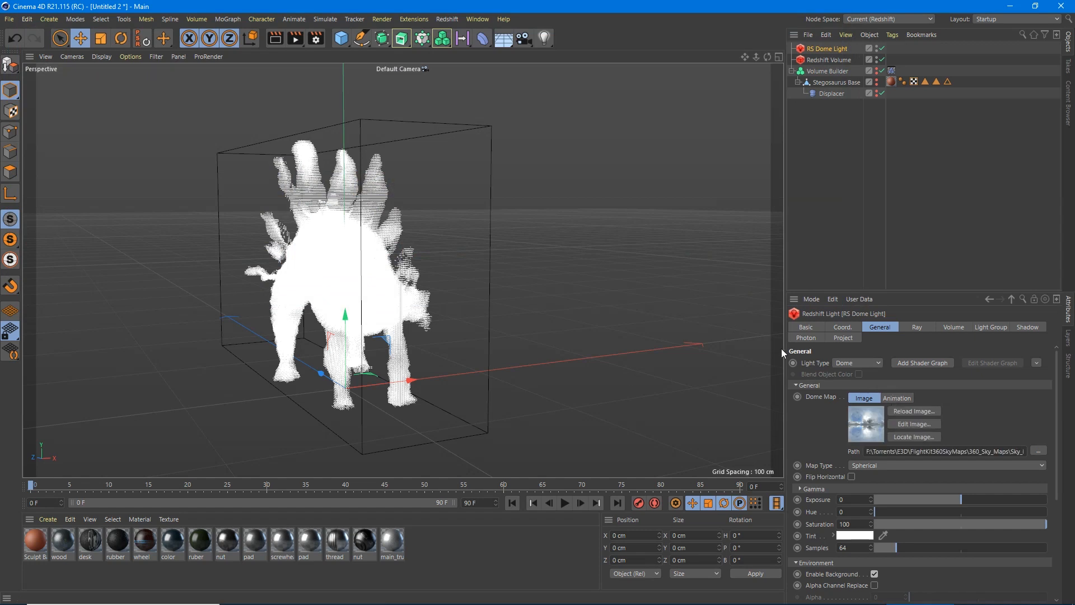
Step: Show the dome light's volume settings and preview the scene with a live render in the Redshift RenderView, closing it when done
click(949, 327)
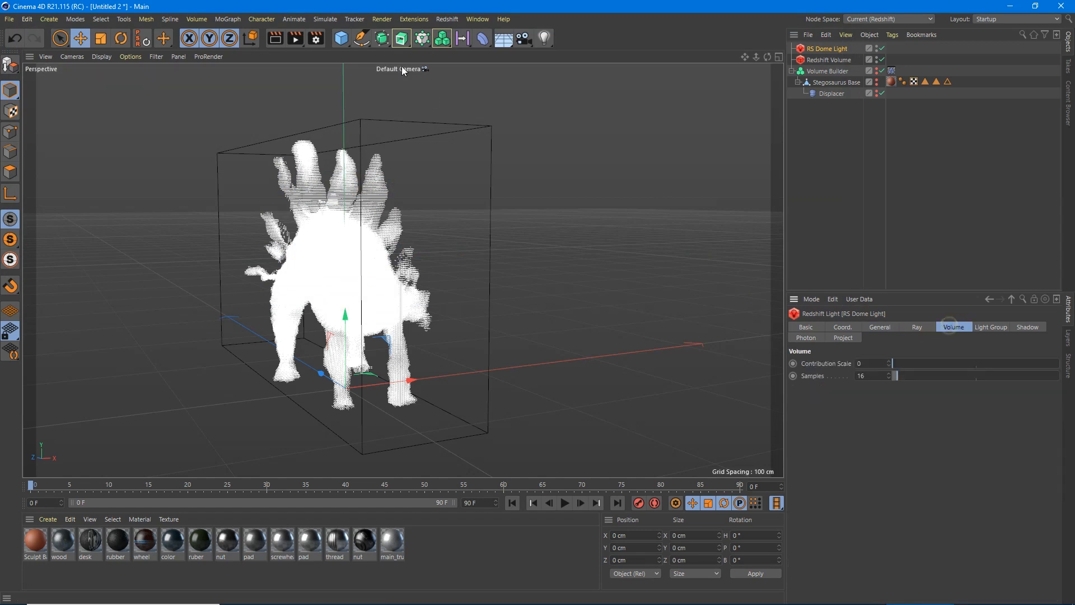
click(447, 19)
click(462, 106)
click(487, 141)
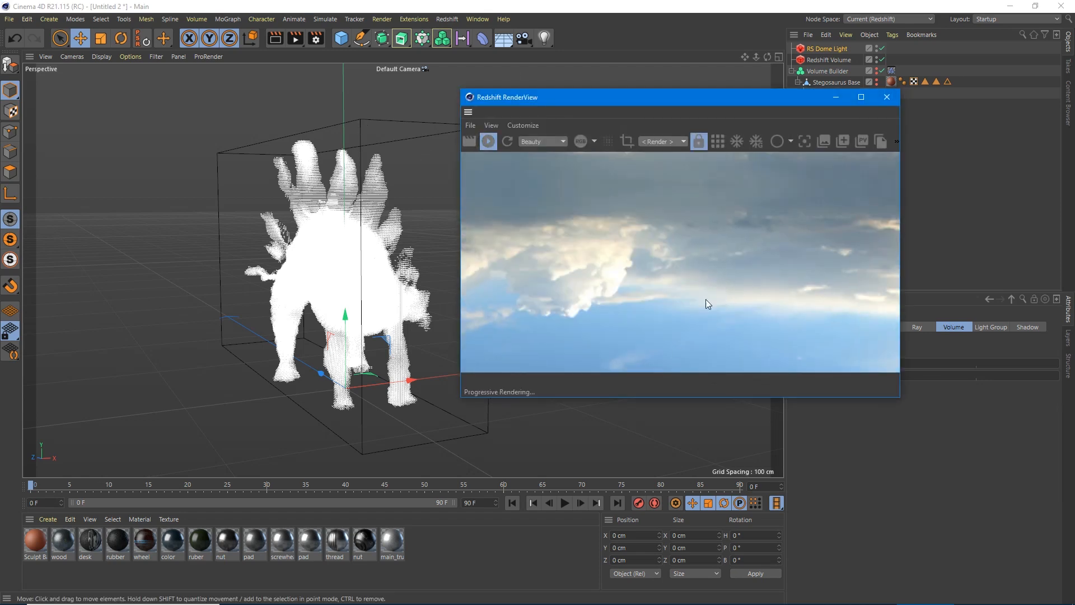
drag(682, 97, 492, 101)
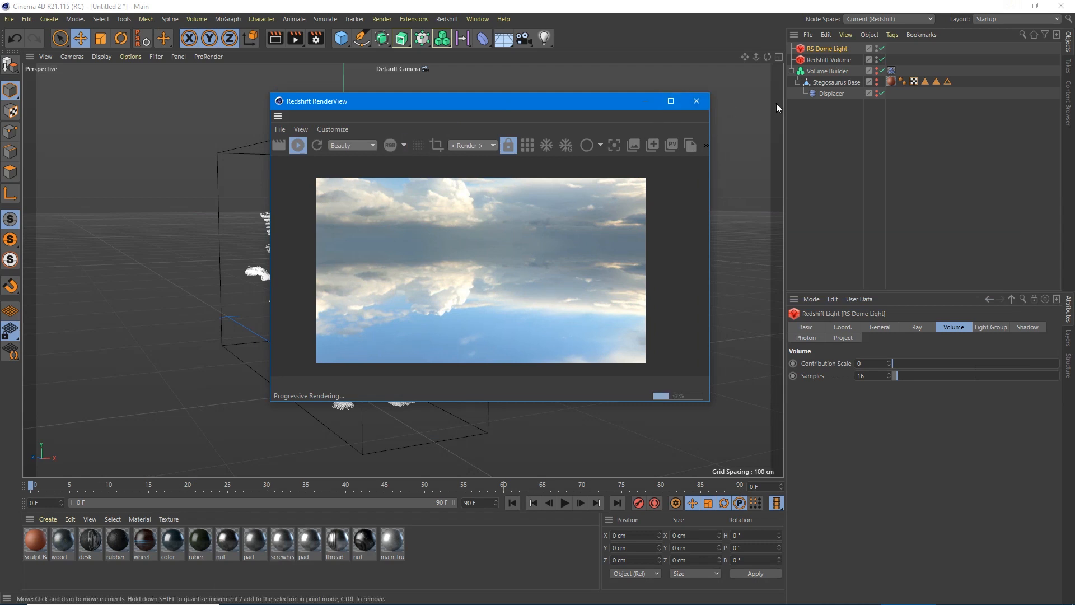
click(697, 104)
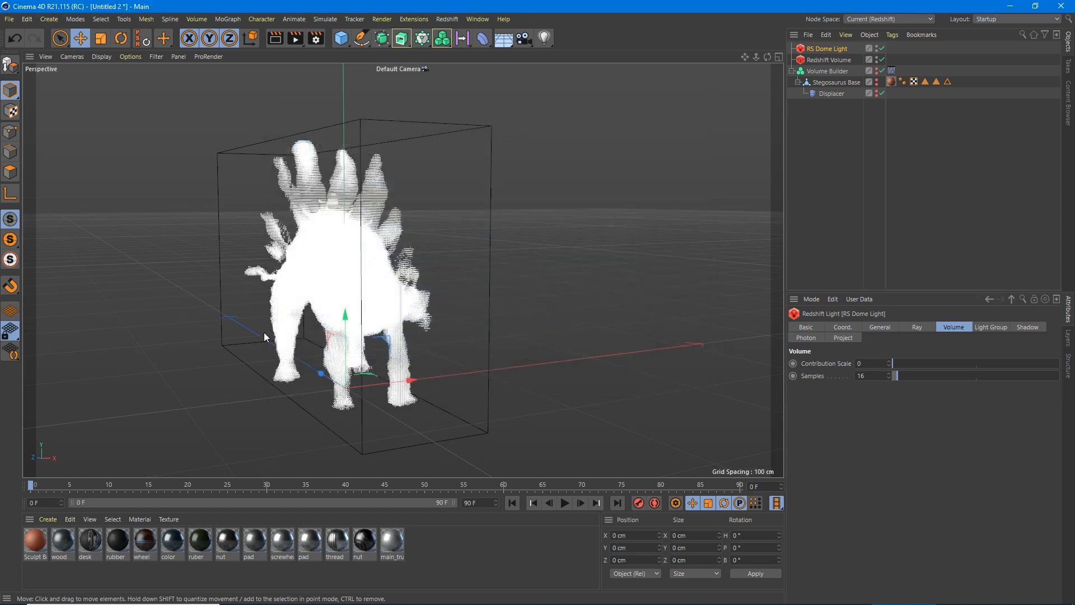
Step: Create a Redshift Volume material and apply it to the Redshift Volume object
click(49, 520)
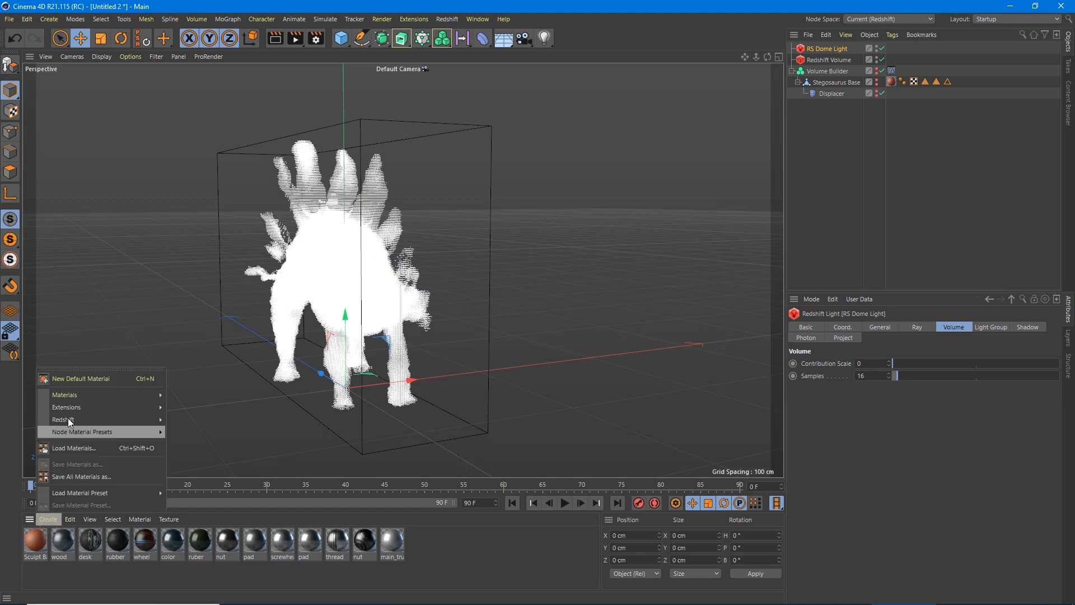
mouse_move(152, 421)
mouse_move(188, 425)
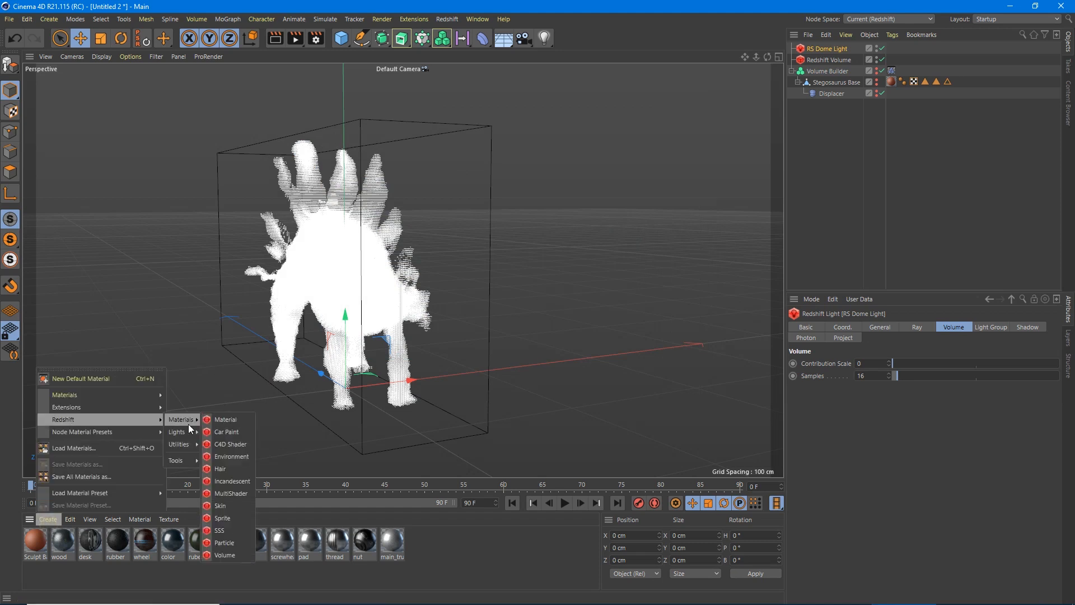
click(229, 555)
drag(45, 539, 821, 60)
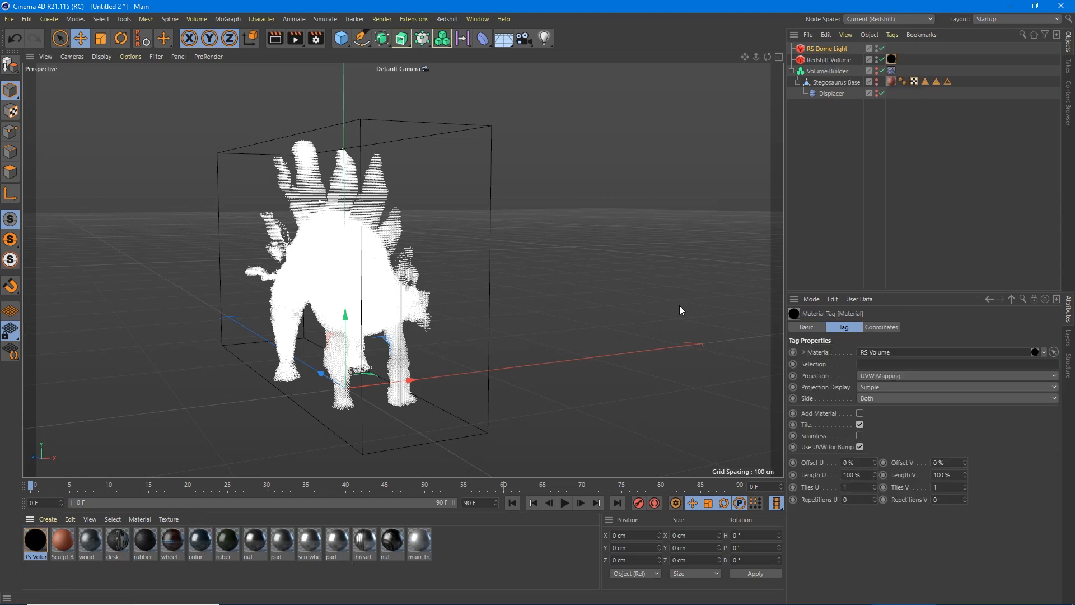
Step: Reopen the Redshift RenderView, stop its live render and move the window clear of the object list
click(447, 19)
click(451, 107)
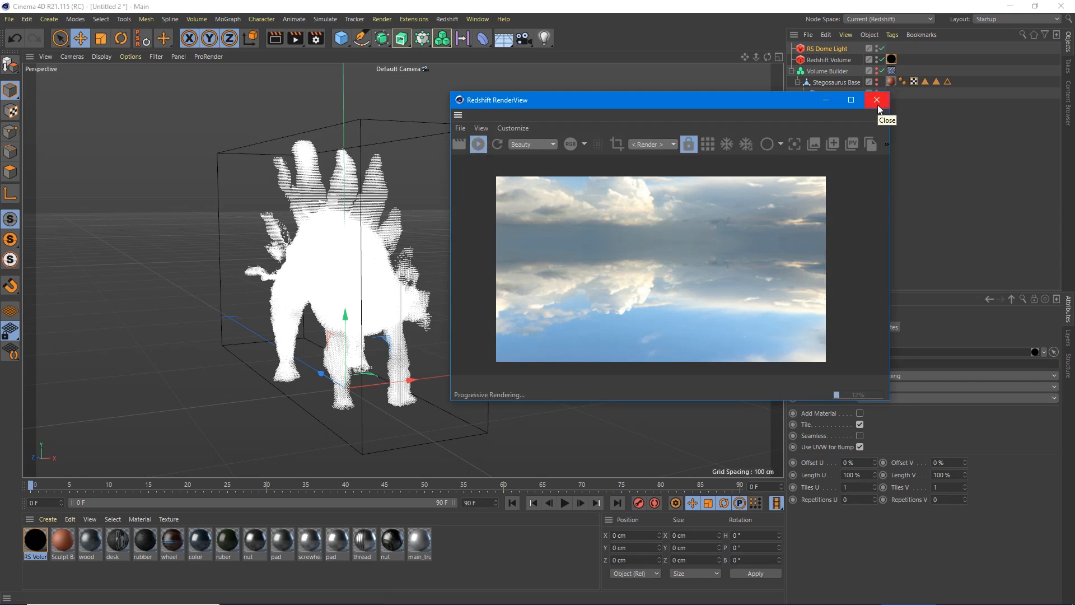
click(478, 144)
drag(673, 96, 364, 122)
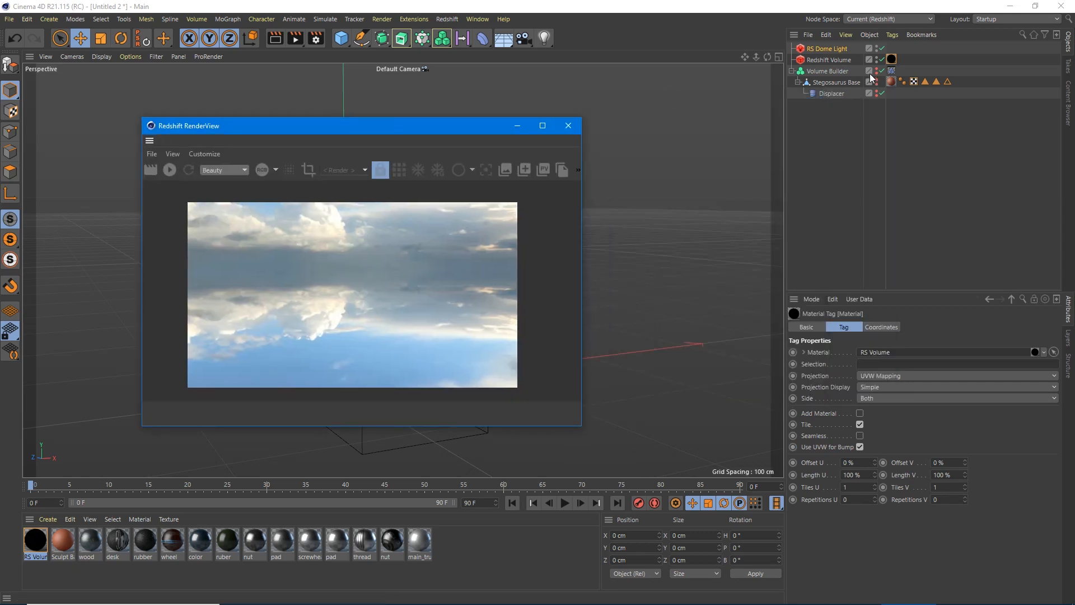
Step: In the RS Volume material's shader graph, set the scatter channel to the Redshift Volume's Volume Builder channel
click(890, 60)
double_click(891, 60)
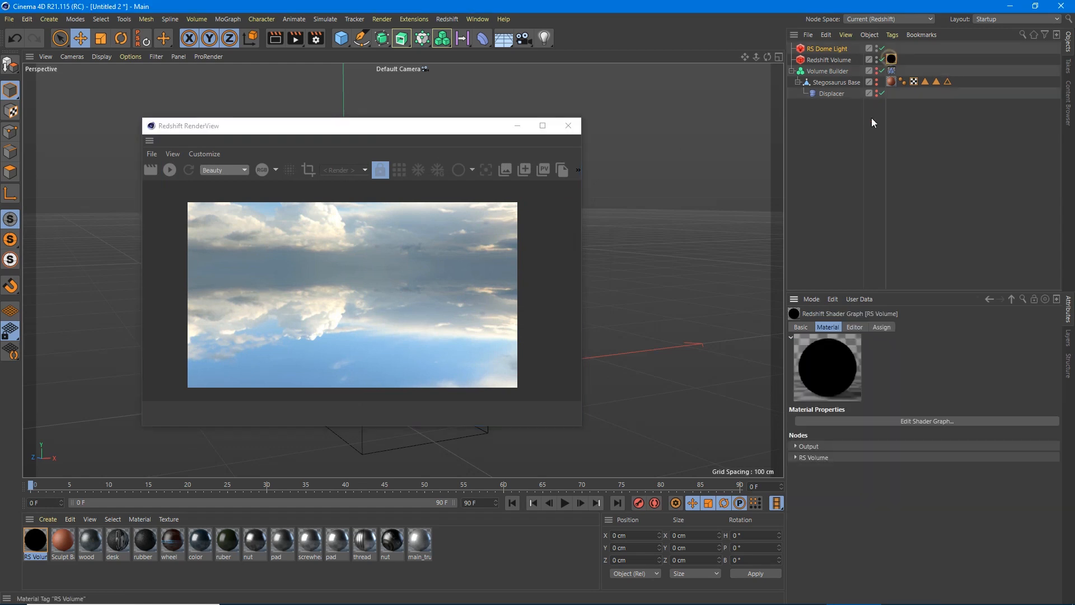
click(914, 421)
drag(457, 35, 536, 112)
middle_drag(342, 309, 227, 246)
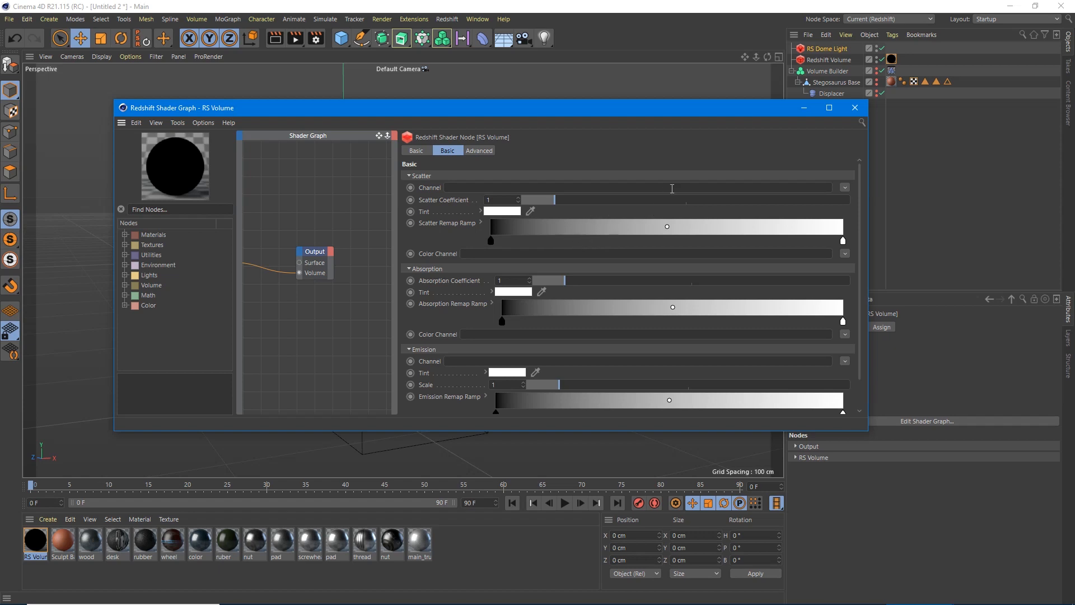
click(845, 188)
mouse_move(861, 227)
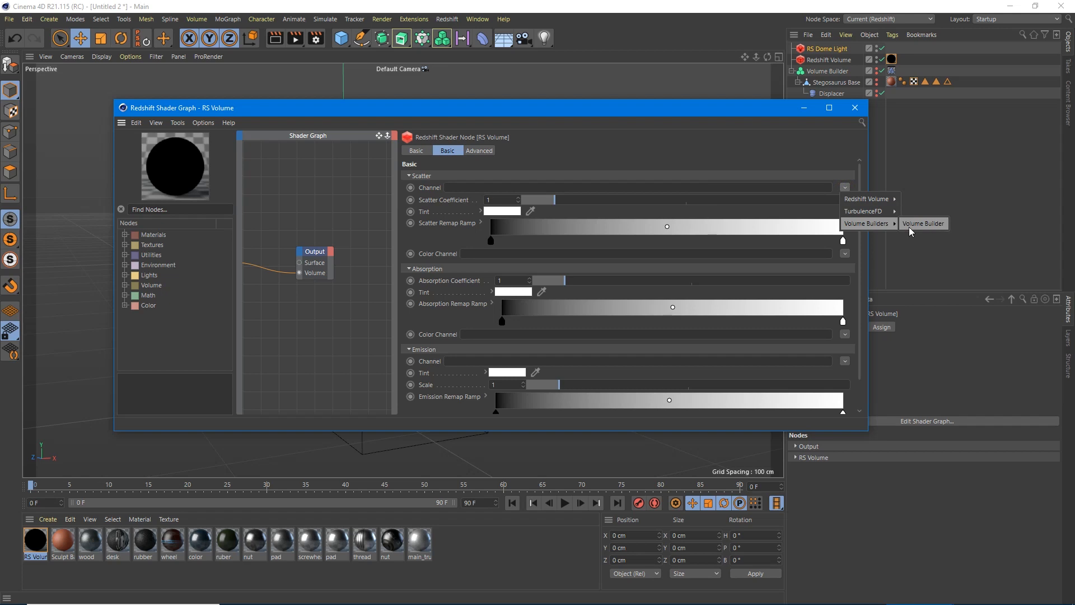
mouse_move(861, 197)
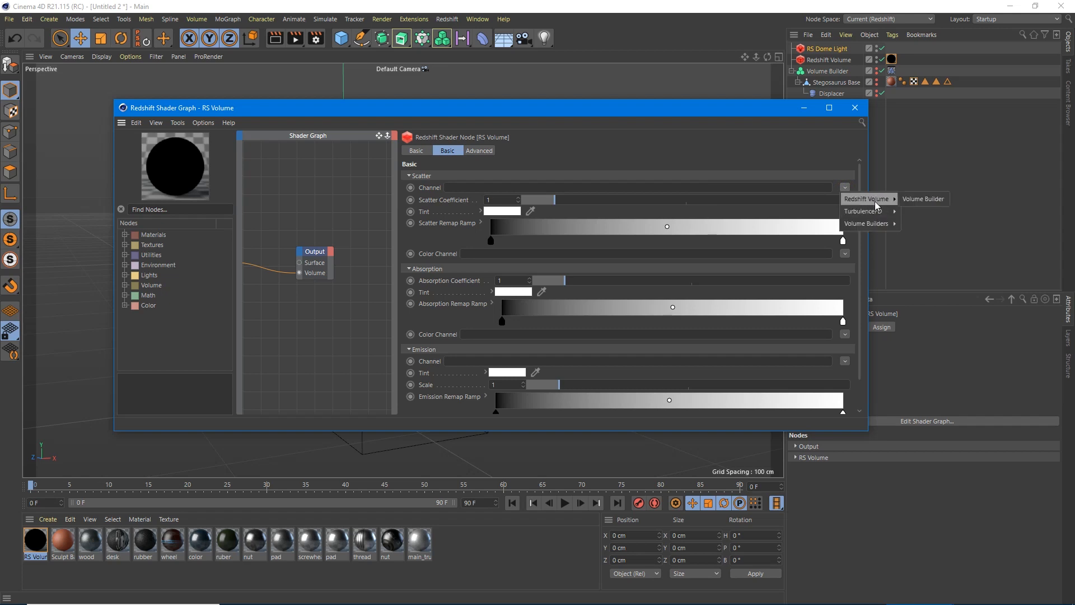
click(917, 200)
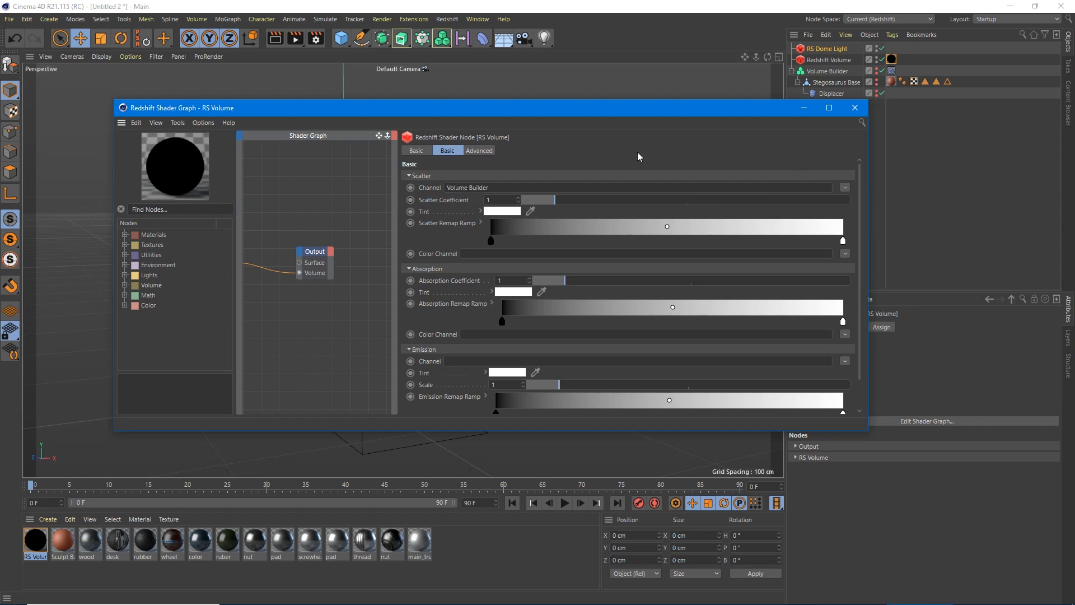
click(854, 107)
Step: Start the live render and set the RS Dome Light's volume contribution scale to 0.001
click(169, 169)
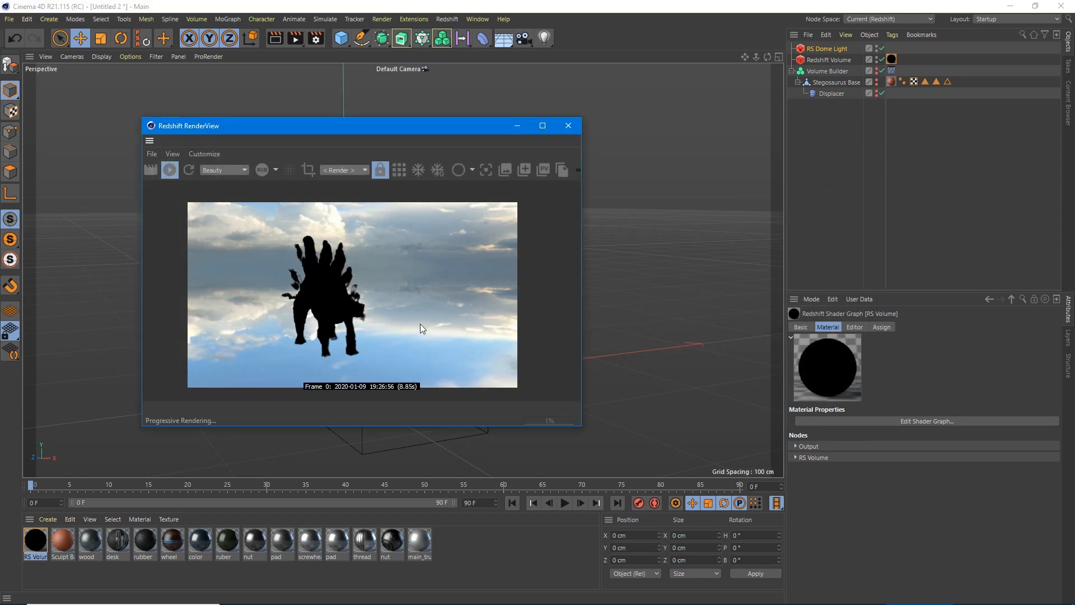
click(819, 50)
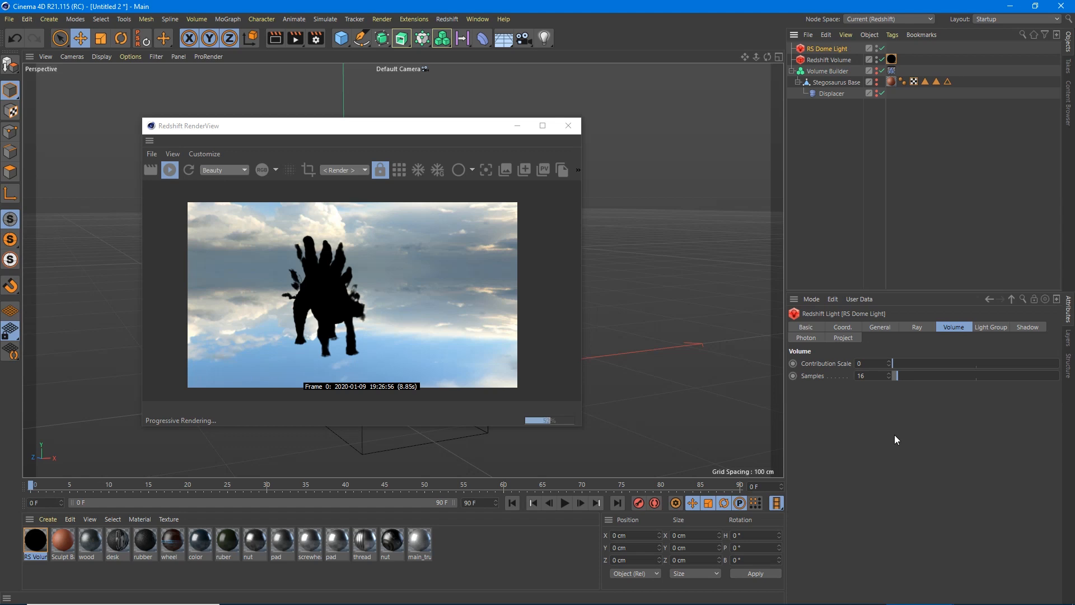
double_click(874, 364)
text(.001)
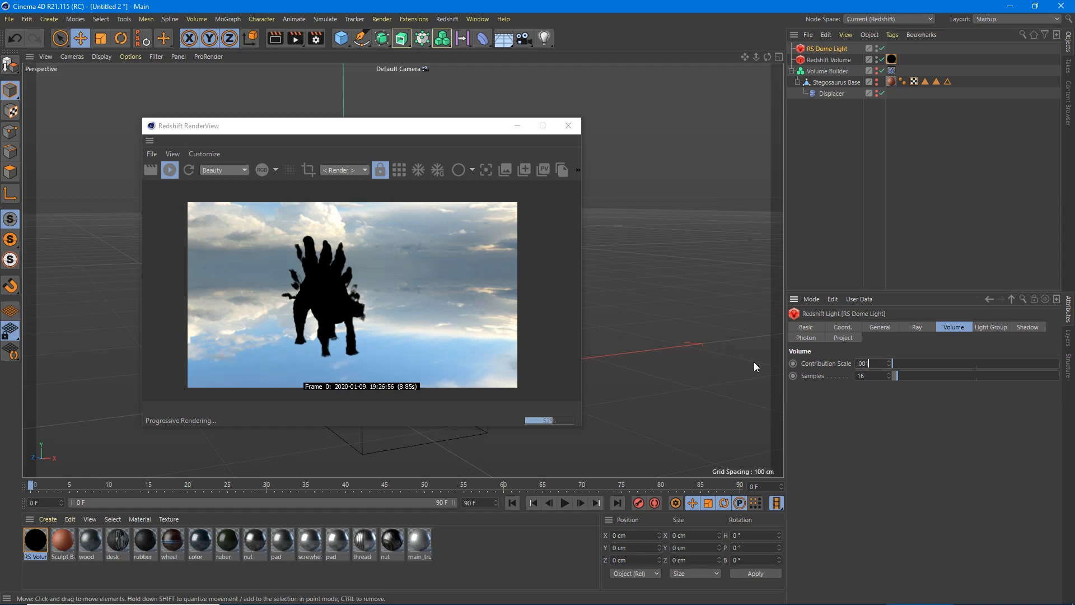
key(Return)
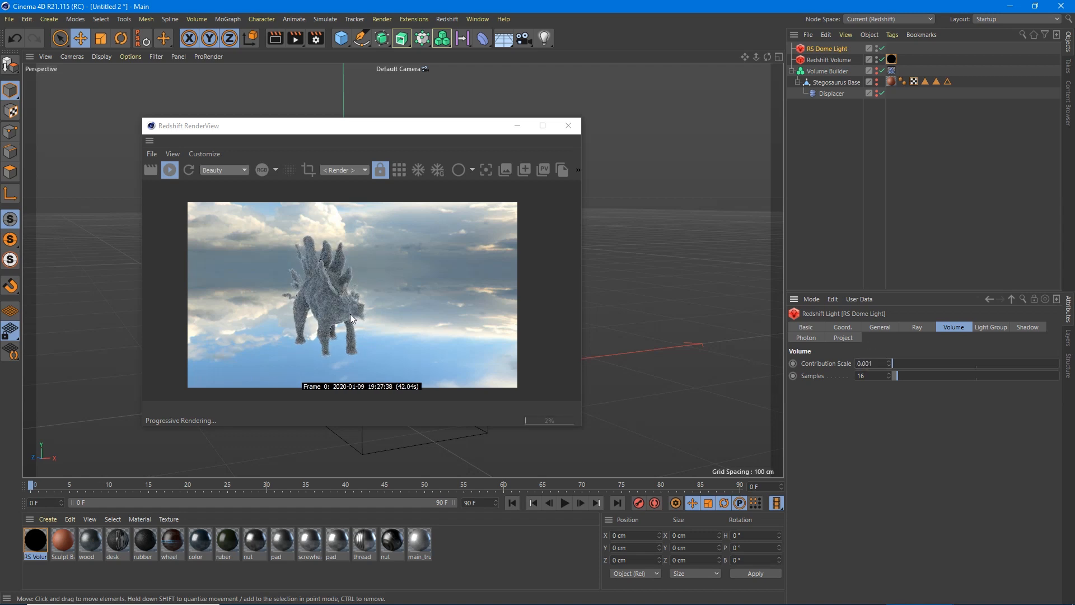
drag(350, 130, 423, 102)
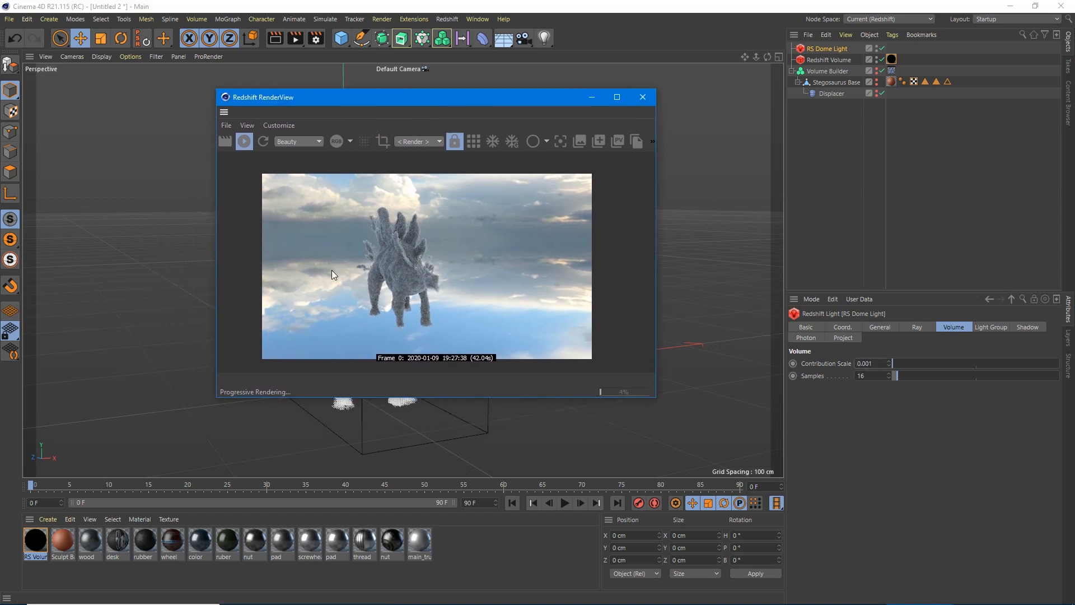
Step: Examine the stegosaurus cloud up close and from several angles in the live render
click(199, 272)
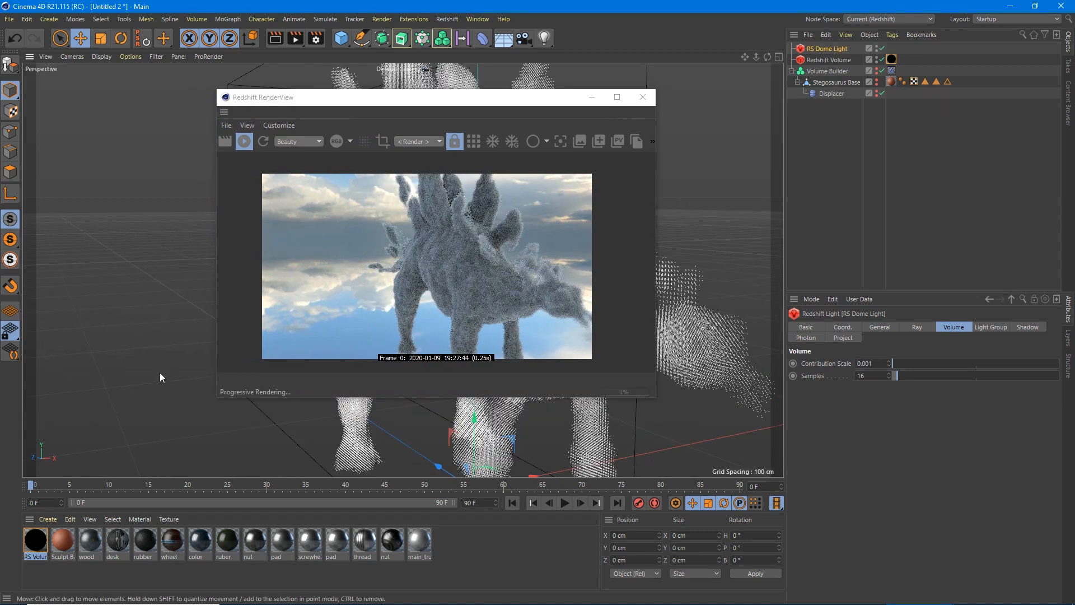
alt+drag(125, 363, 156, 389)
alt+drag(509, 305, 58, 344)
alt+middle_drag(59, 345, 281, 455)
alt+drag(348, 468, 89, 311)
scroll(188, 309, up, 7)
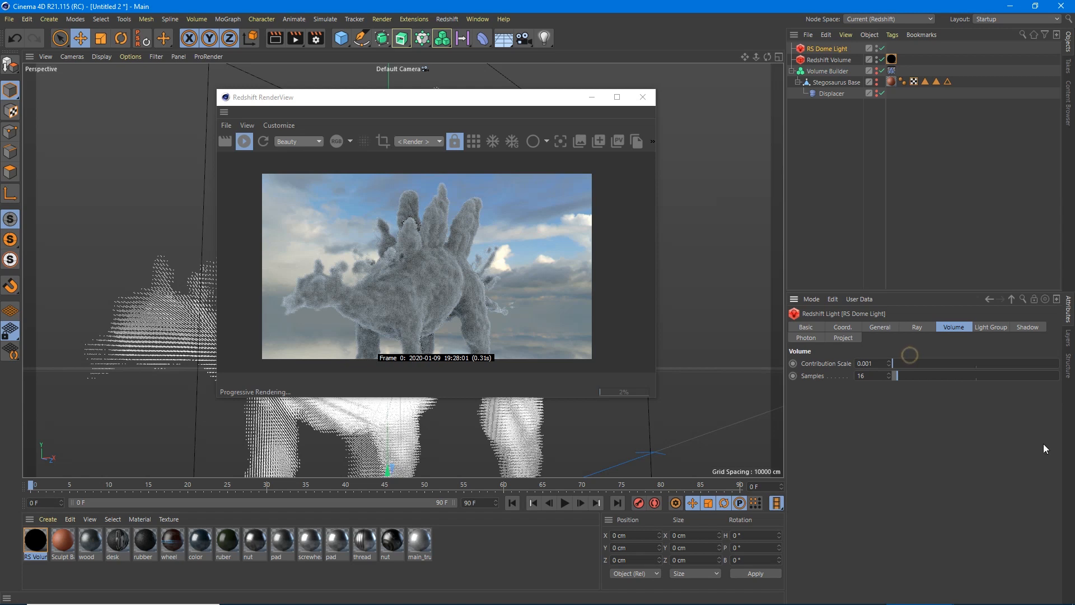
Step: Test a volume contribution scale of 0.246 on the RS Dome Light, reset it to 0.001 and raise it to 0.002
click(932, 364)
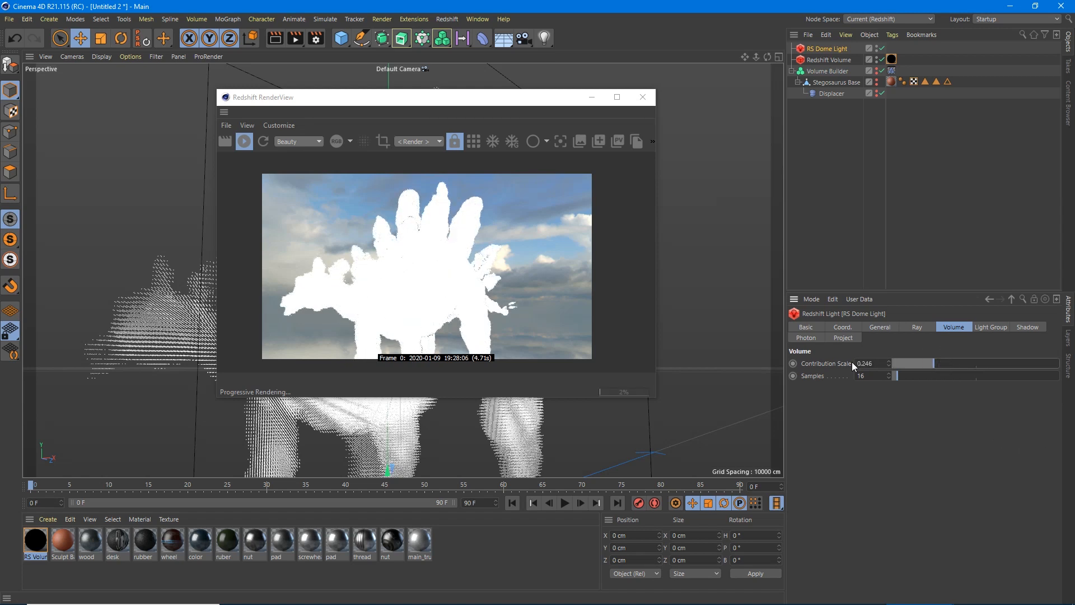
drag(880, 363, 627, 362)
text(.001)
key(Return)
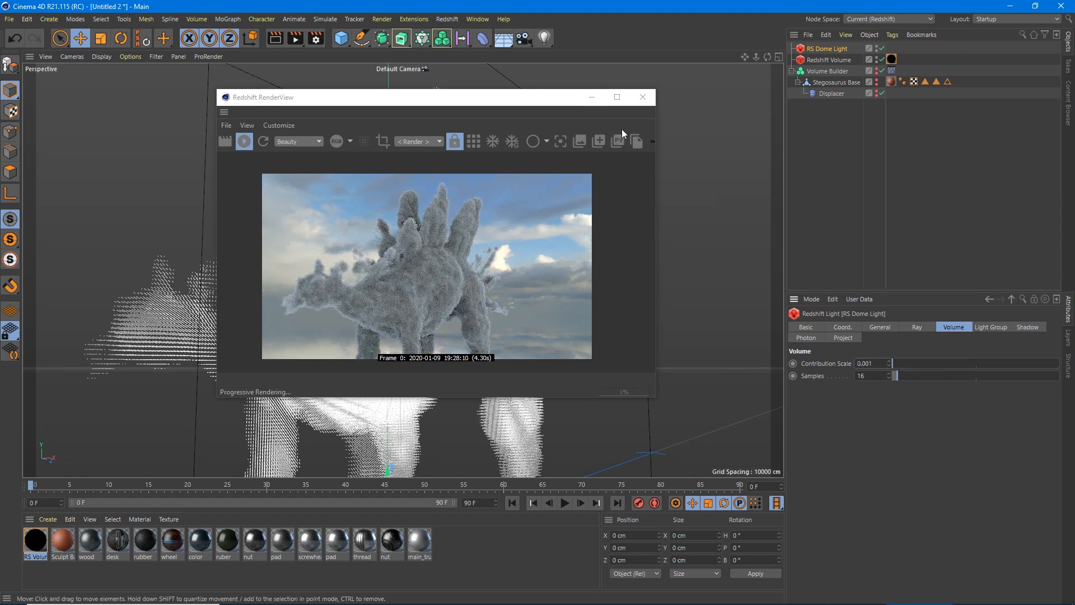
click(888, 360)
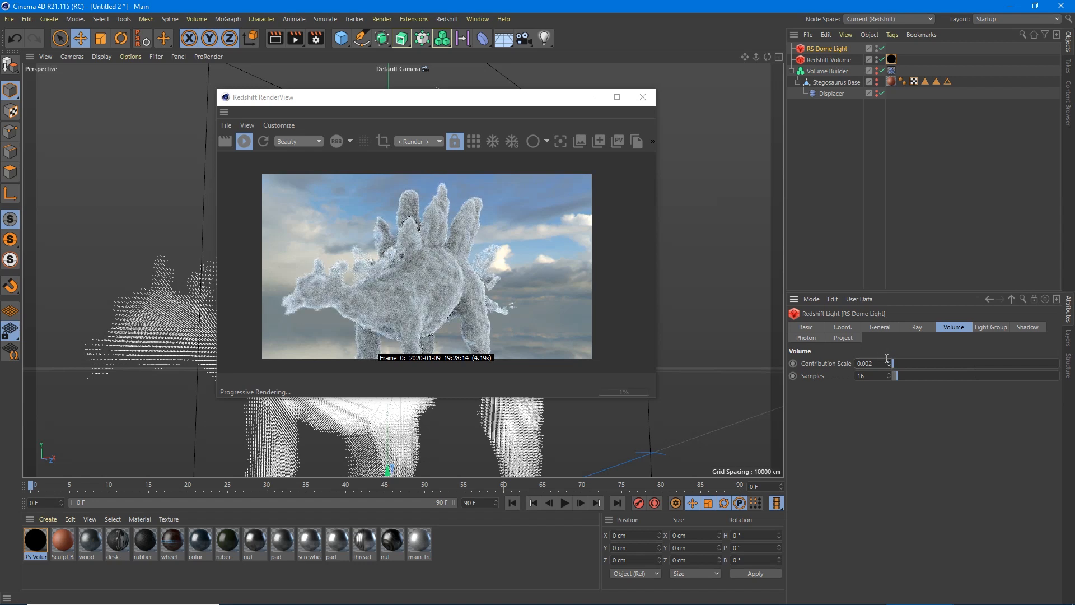
drag(421, 104, 320, 78)
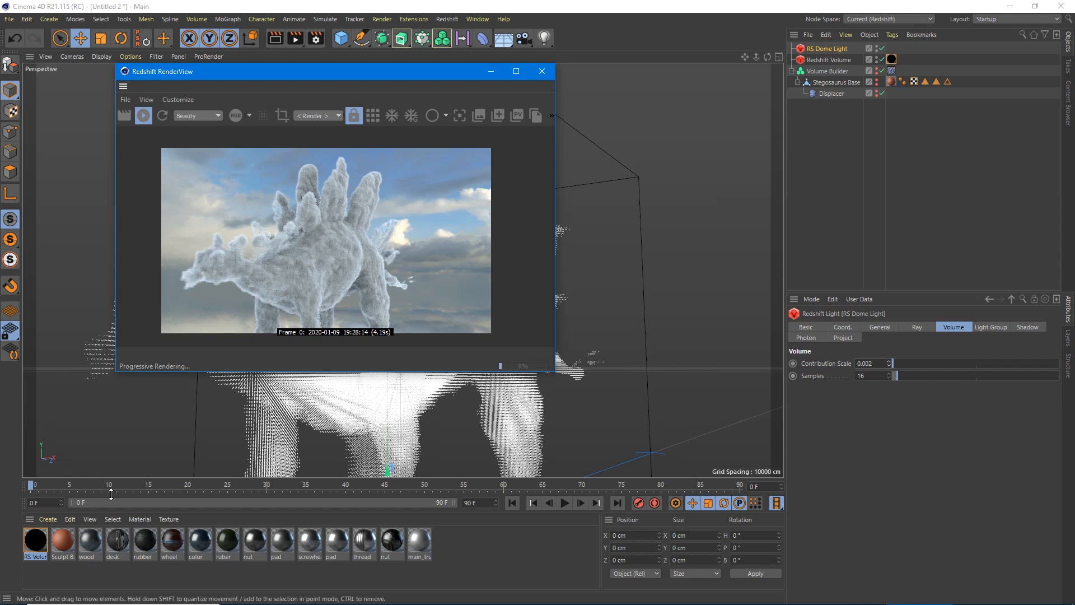
Step: Open the RS Volume material's shader graph and arrange it beside an enlarged Redshift RenderView
click(32, 541)
double_click(32, 542)
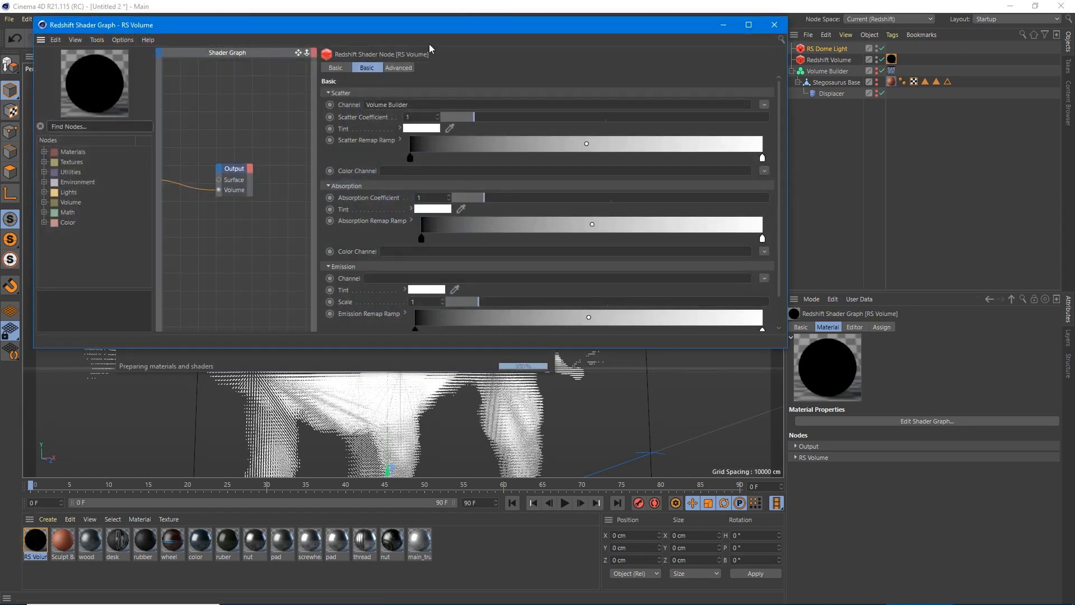
drag(398, 28, 103, 106)
drag(211, 72, 567, 76)
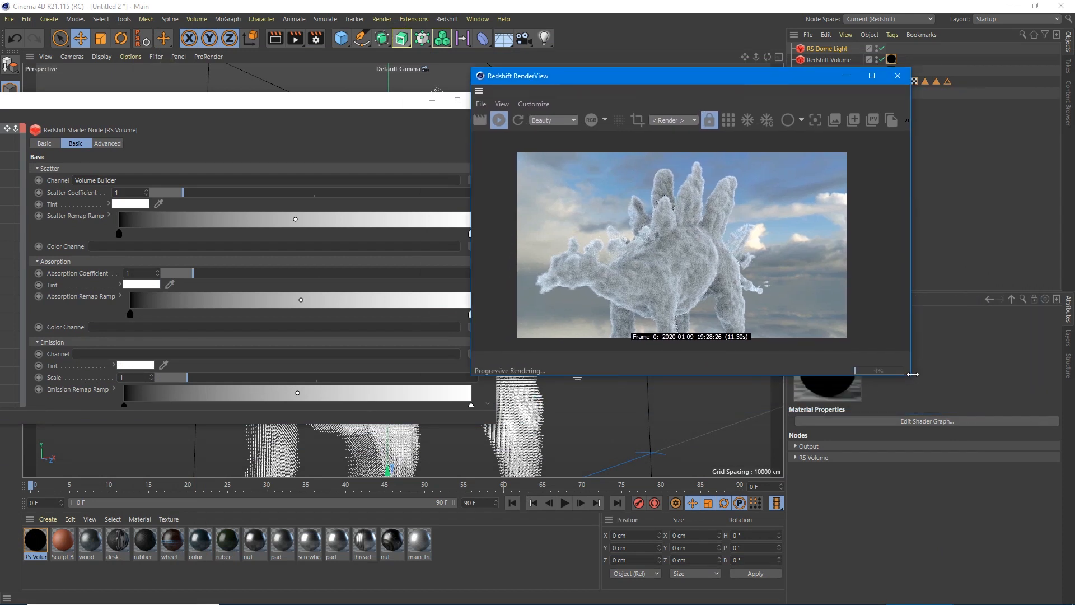
drag(911, 375, 1073, 494)
scroll(792, 349, up, 3)
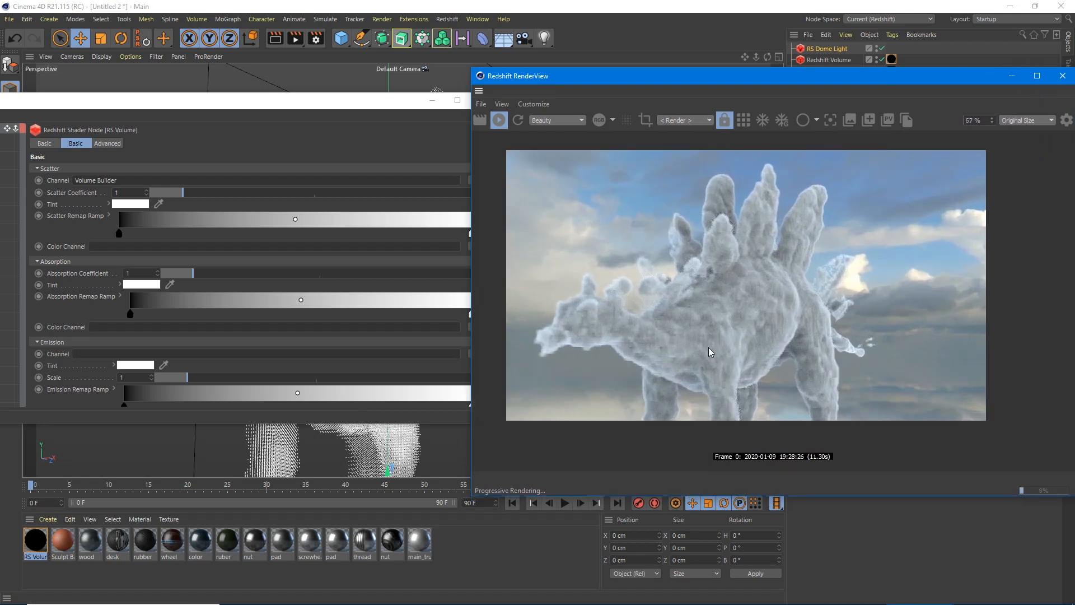
middle_drag(690, 343, 758, 340)
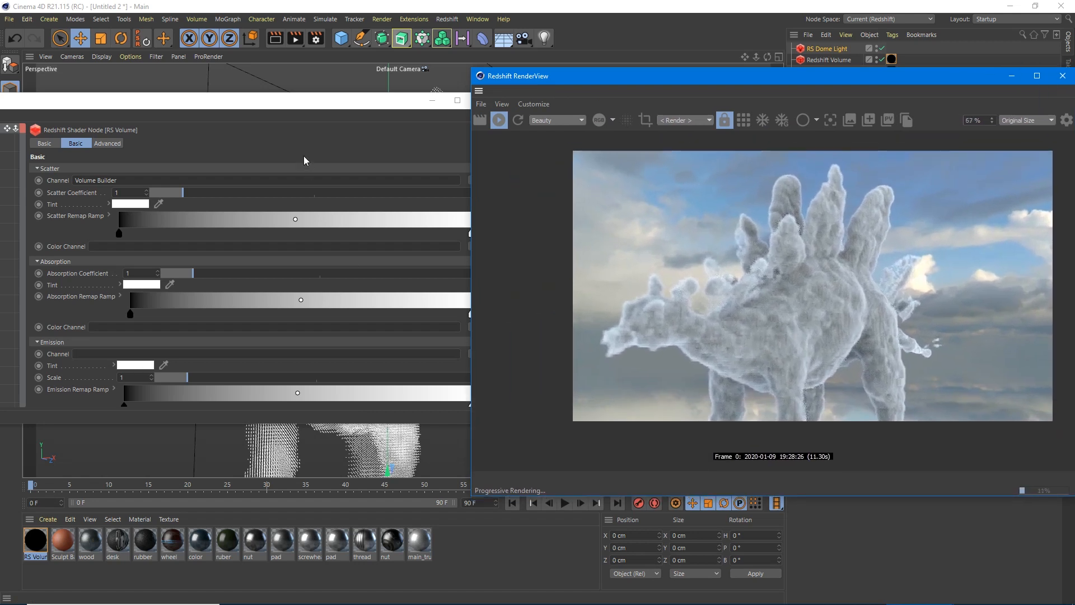
click(275, 107)
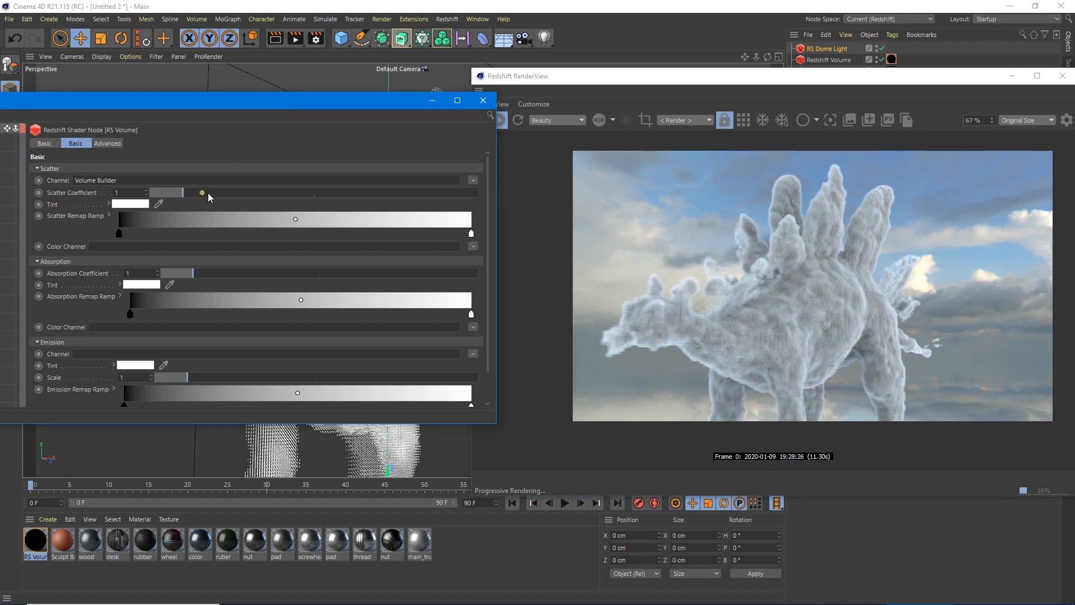
Step: Try scatter coefficients of 3.59 and 2.02 in the RS Volume material, and set the value back to 1
drag(203, 193, 270, 192)
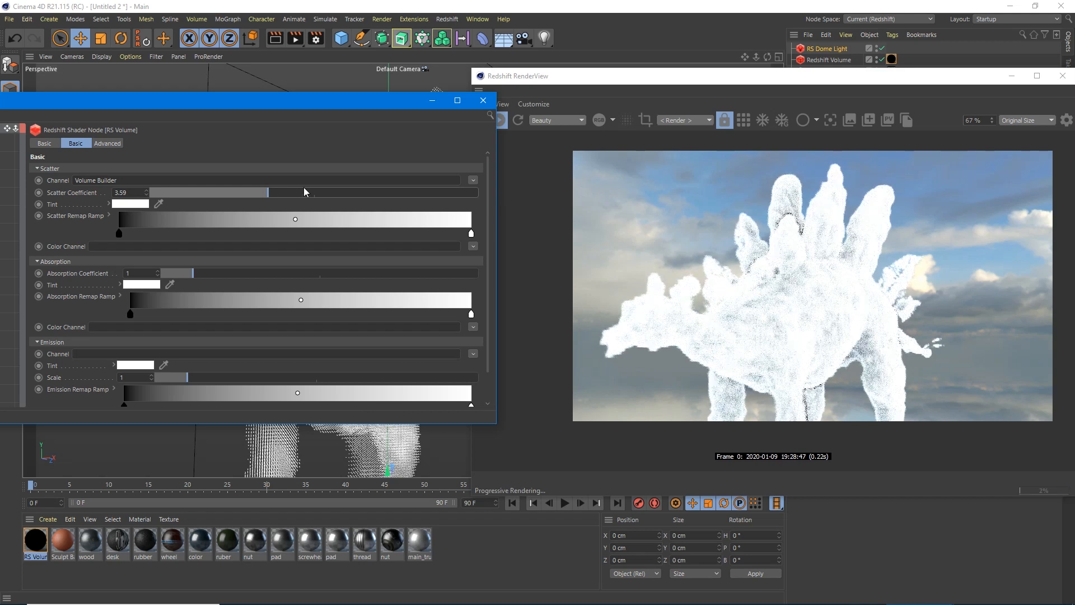
click(216, 193)
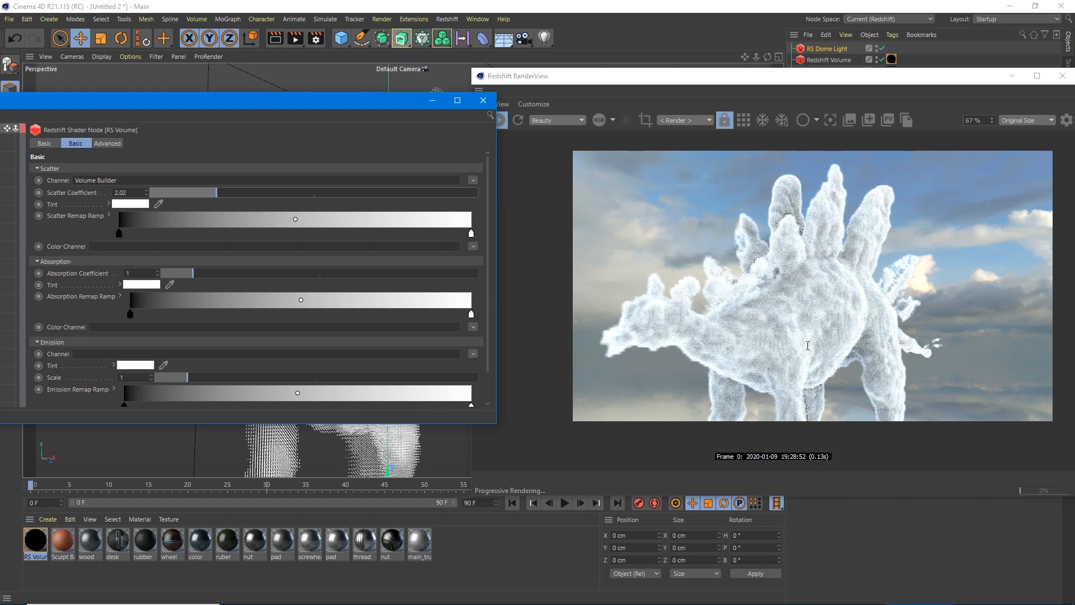
click(149, 194)
click(131, 193)
text(1)
key(Return)
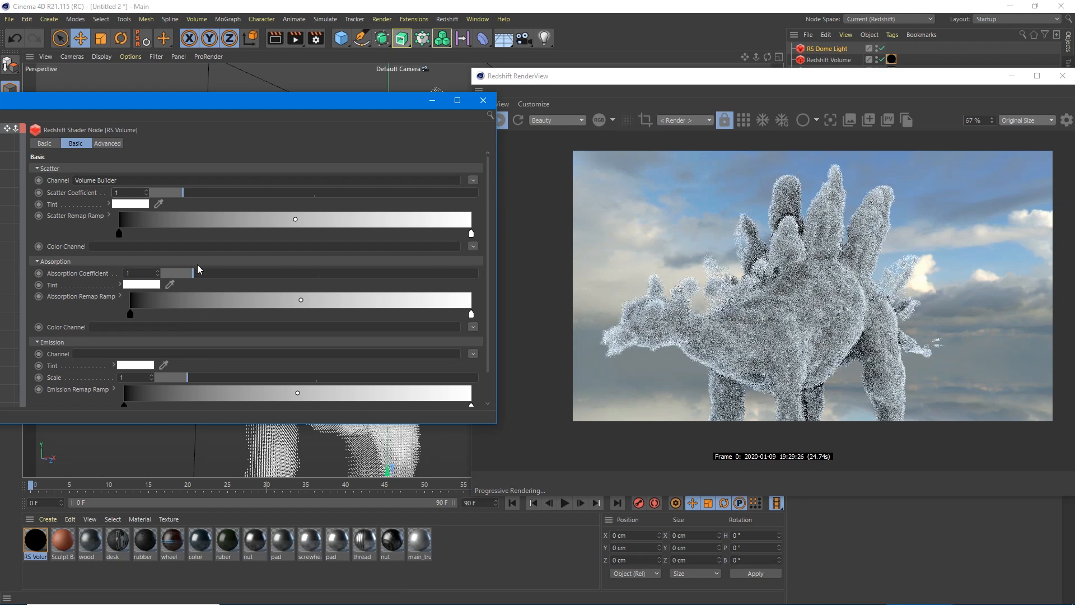
Step: Try higher absorption coefficients such as 1.93 and 8.95 in the RS Volume material, and bring the value down to 1.1
drag(194, 273, 222, 272)
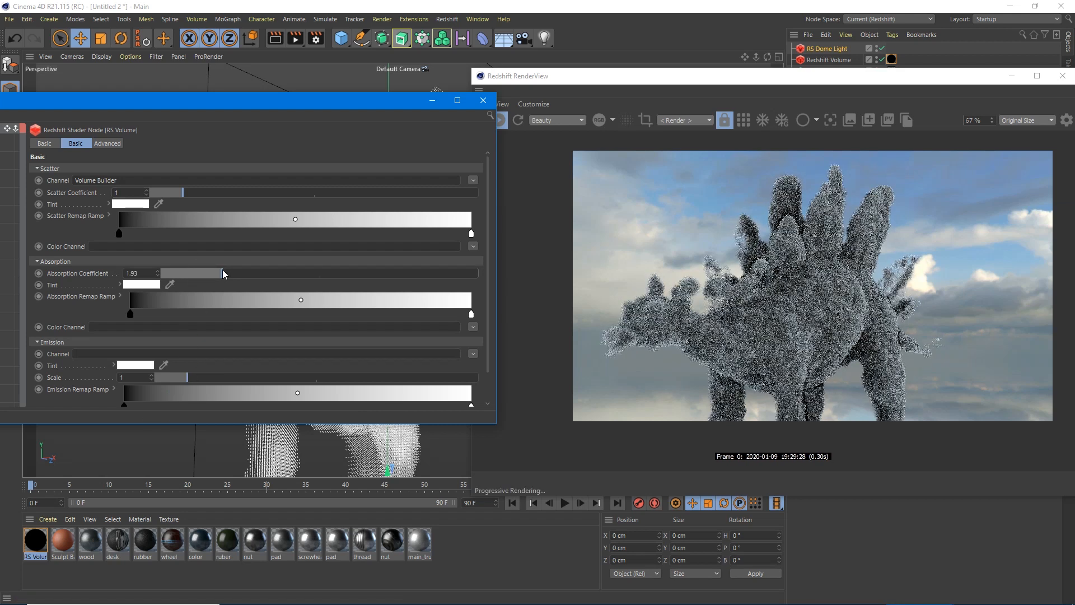
drag(223, 273, 384, 276)
drag(448, 284, 456, 283)
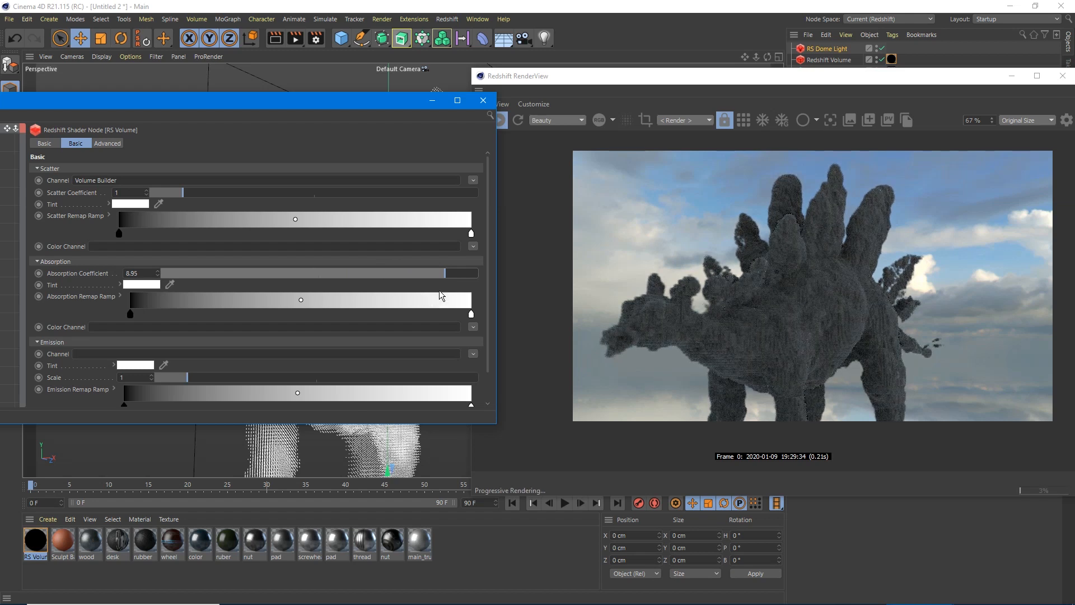
drag(447, 274, 467, 273)
drag(465, 275, 428, 273)
drag(344, 274, 196, 271)
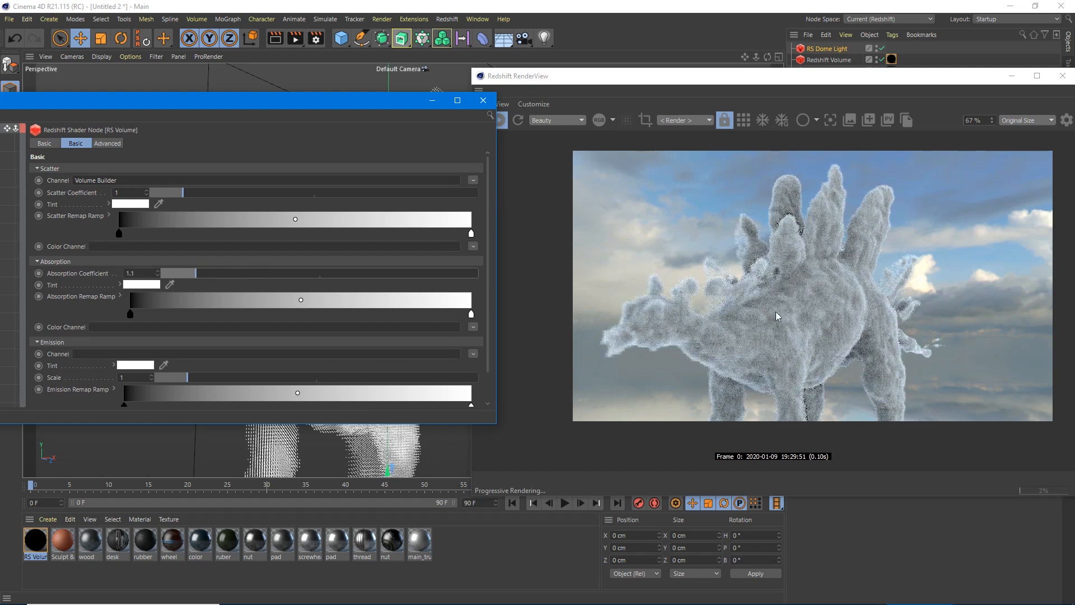
Step: Lower the RS Volume material's absorption coefficient to 0.2 and scatter coefficient to 0.32, closing the shader graph when done
drag(189, 272, 164, 275)
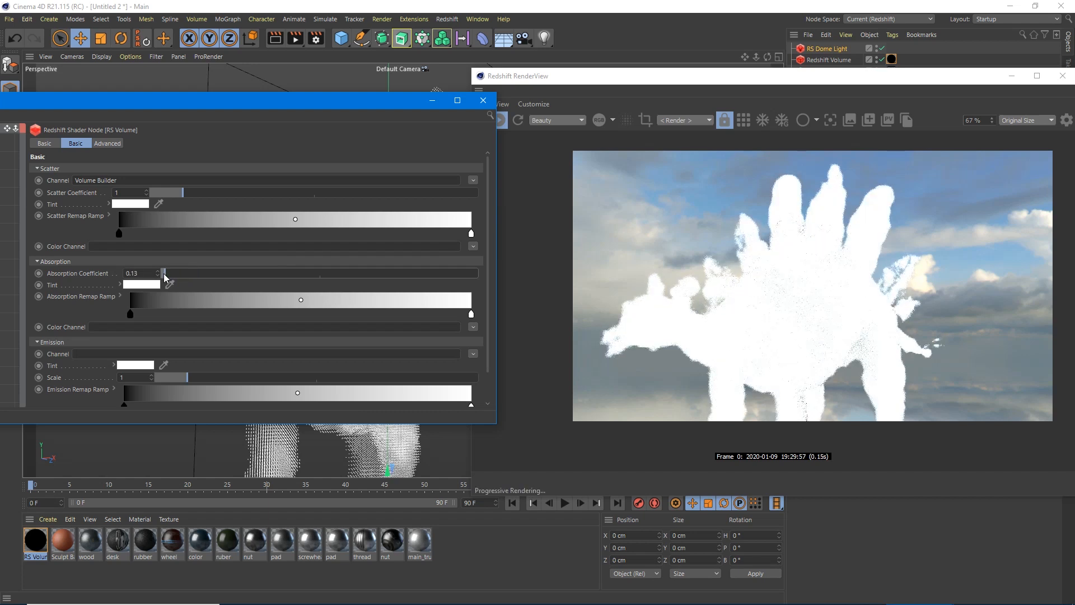
drag(166, 277, 188, 275)
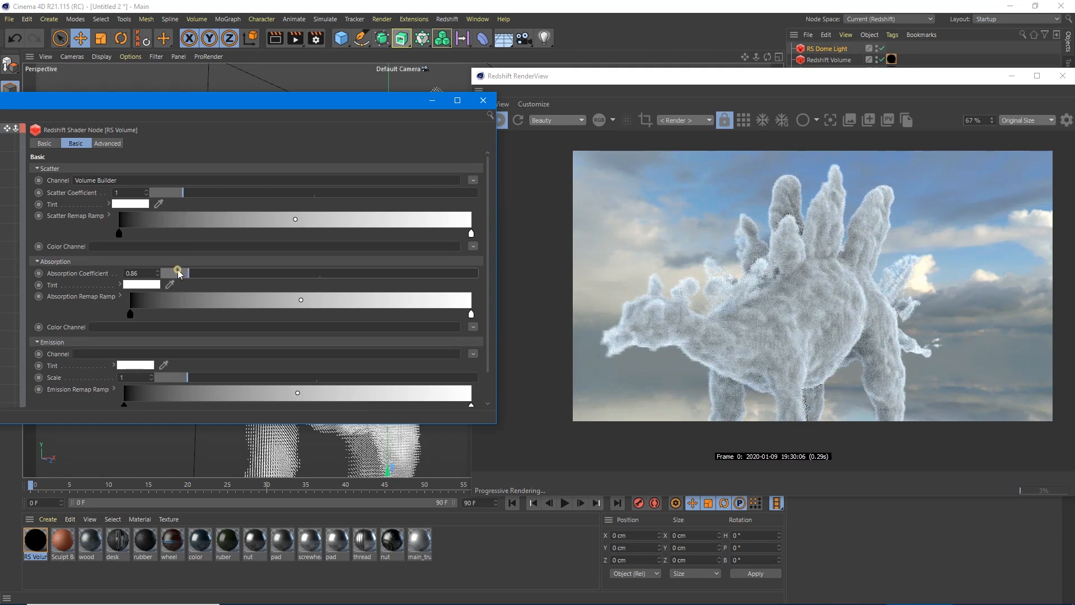
drag(177, 271, 167, 272)
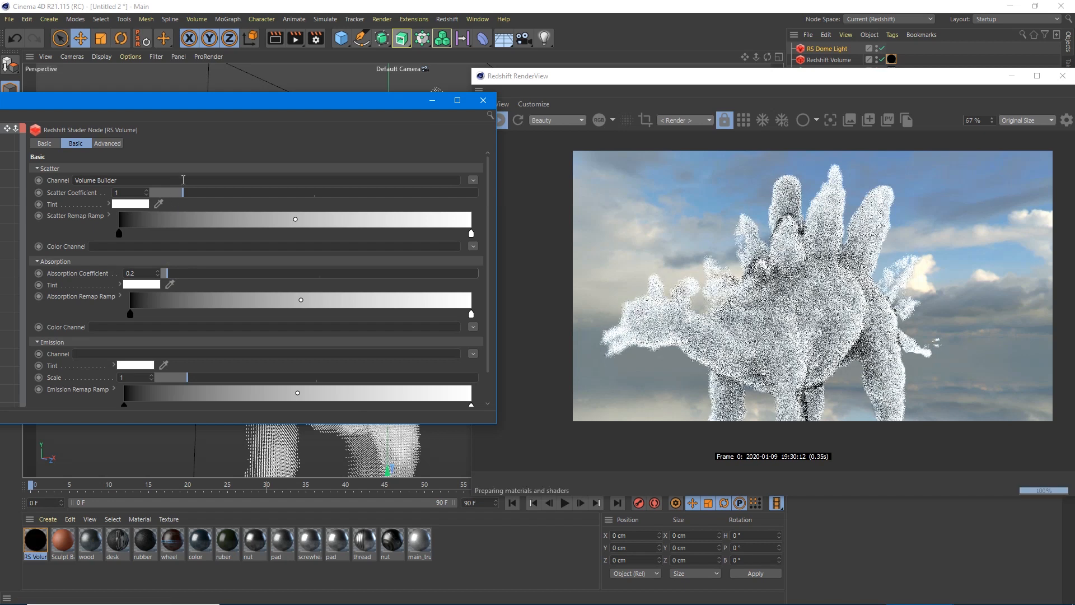
drag(183, 192, 160, 193)
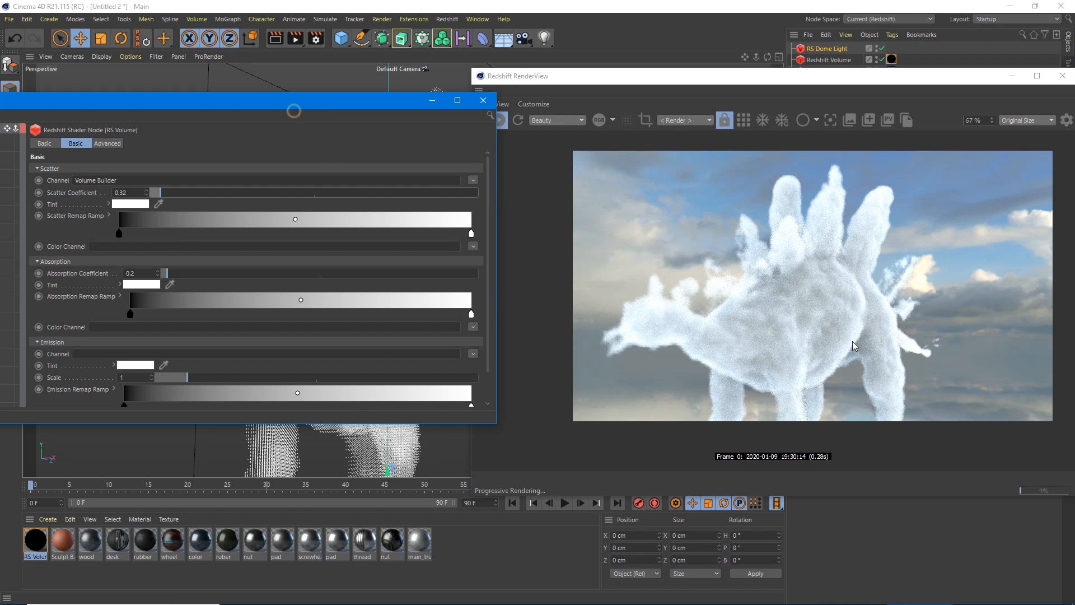
click(483, 100)
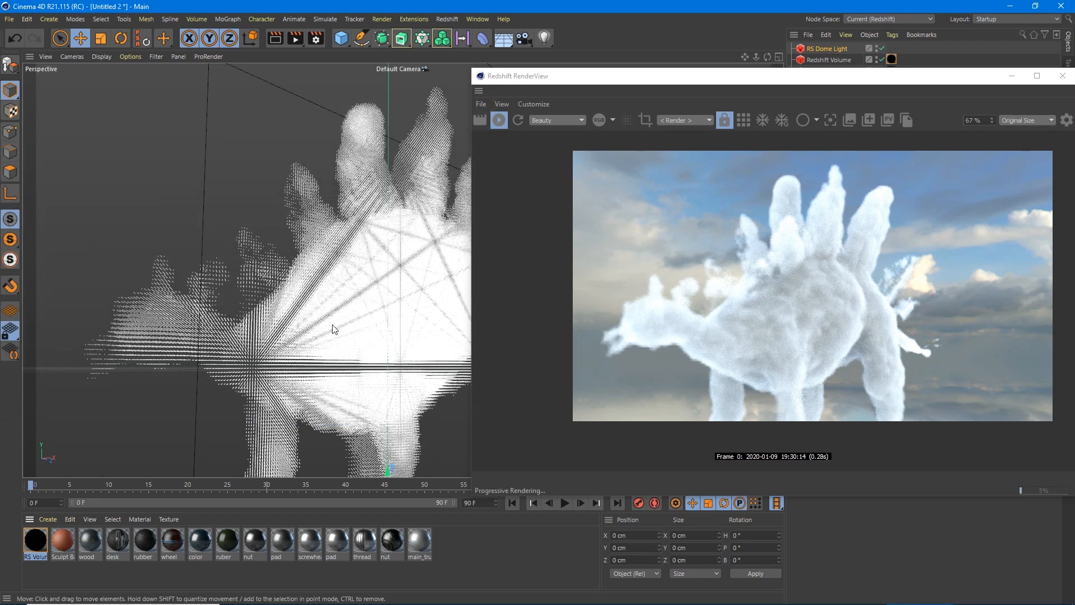
scroll(302, 336, up, 3)
alt+middle_drag(283, 304, 261, 284)
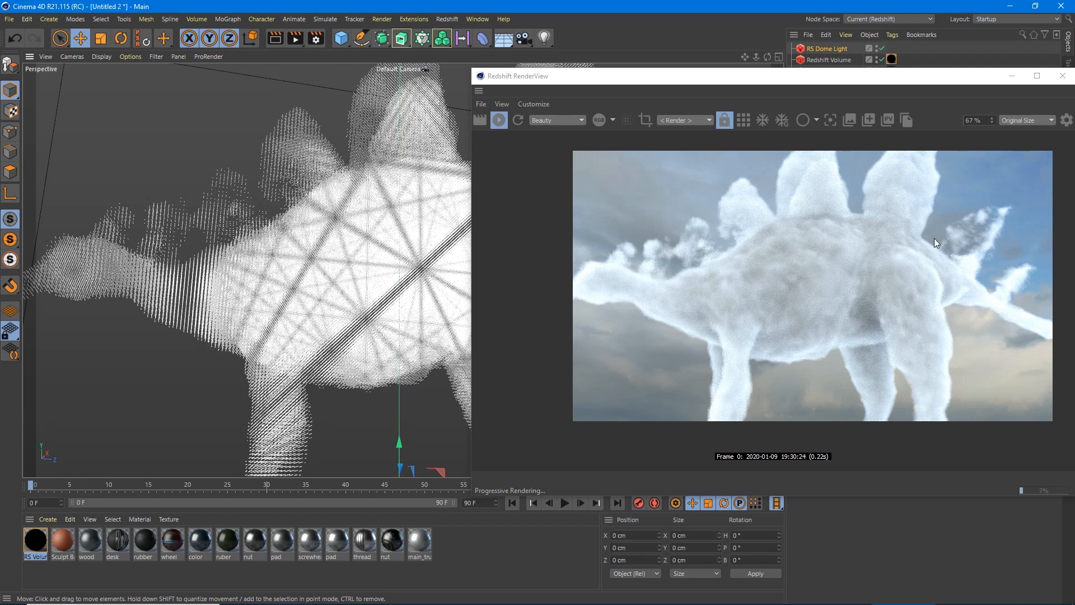
Step: In the RS Volume shader graph, set scatter coefficient 0.57 and absorption coefficient 0.36, and shift the scatter remap ramp's midpoint toward its white end
drag(705, 81, 292, 83)
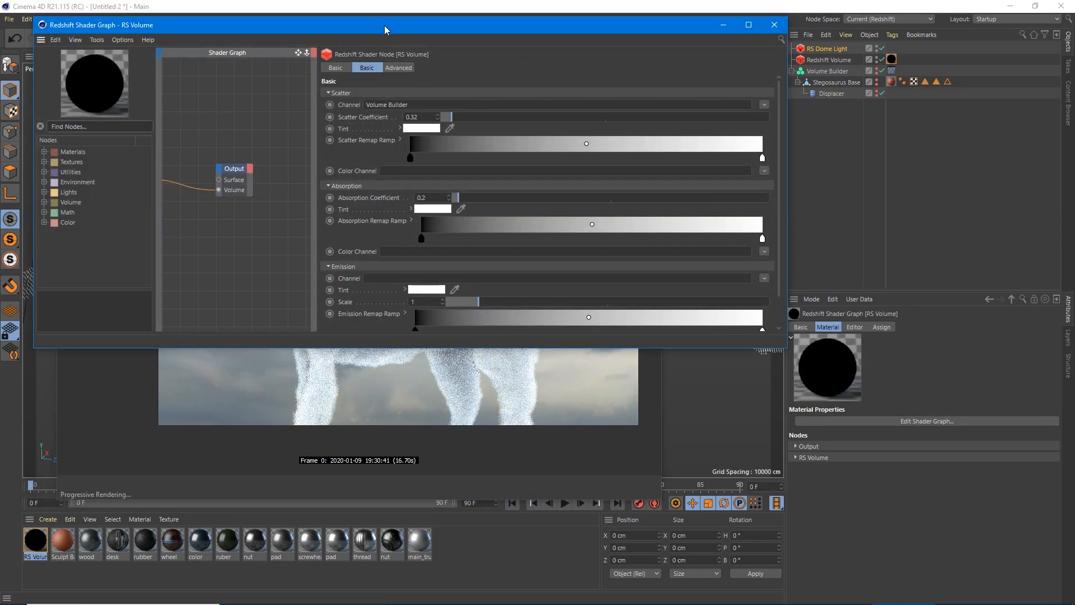
drag(384, 26, 379, 243)
drag(387, 84, 817, 77)
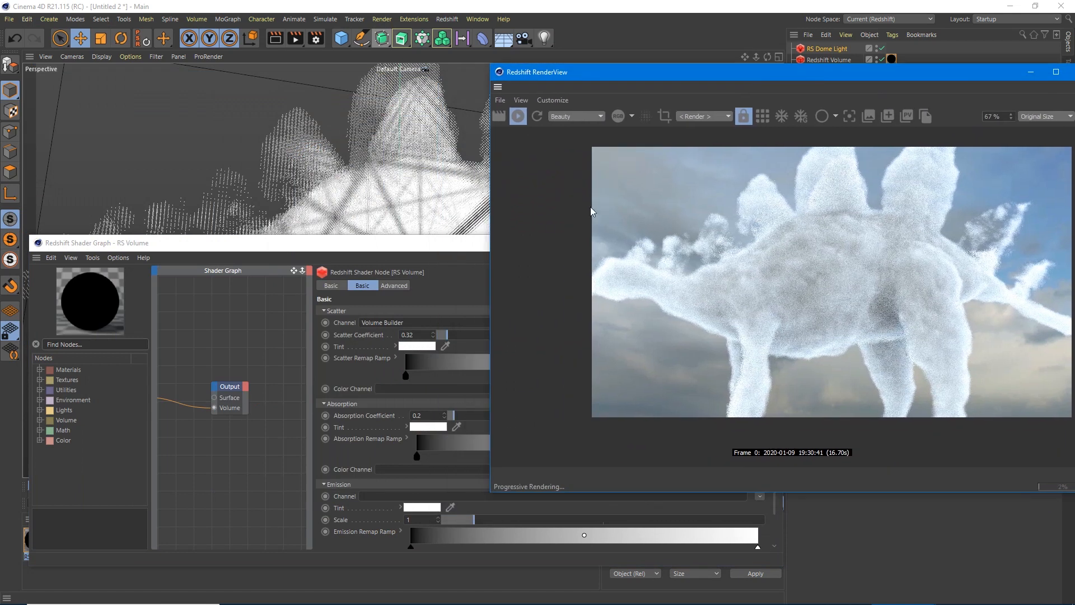
drag(458, 242, 167, 106)
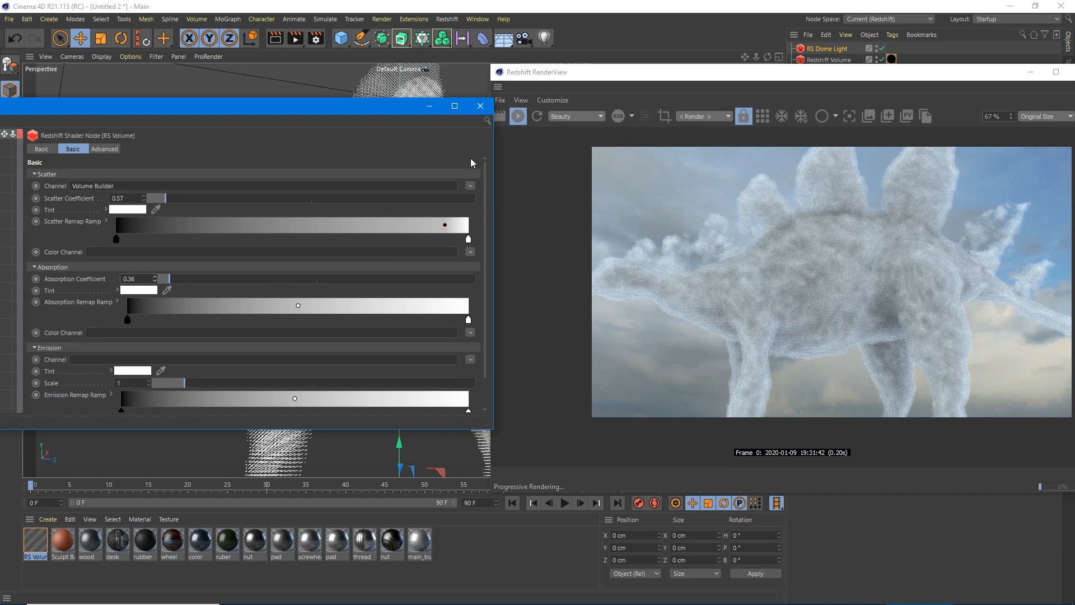
click(481, 106)
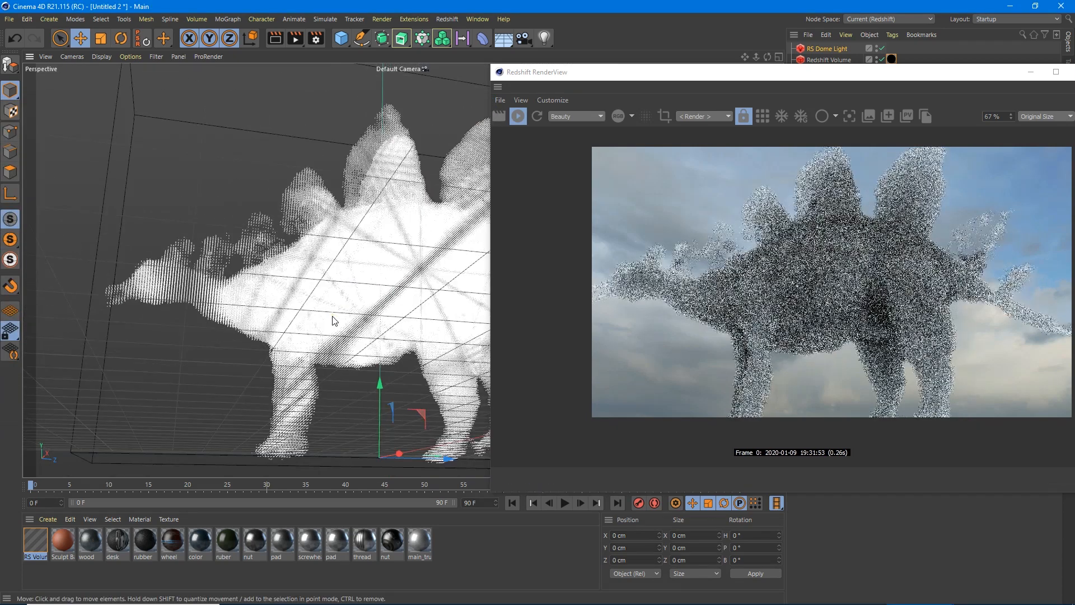
Step: Add a Redshift area light near the stegosaurus's head at about X -306 cm and Y 110 cm, with its heading rotated to about -76°
alt+drag(328, 335, 334, 350)
scroll(336, 336, down, 2)
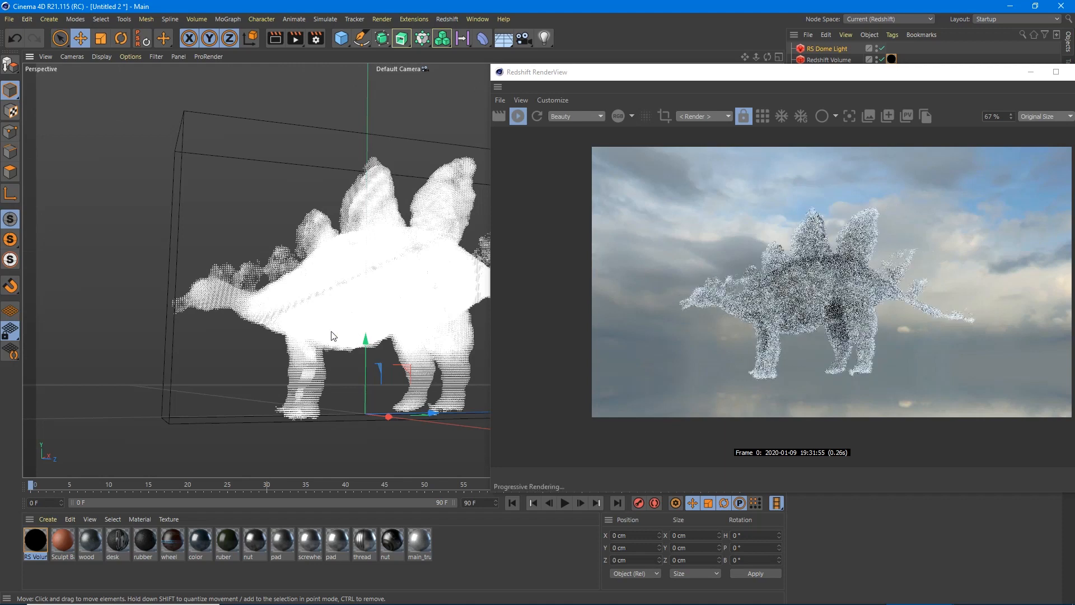
alt+drag(305, 311, 331, 320)
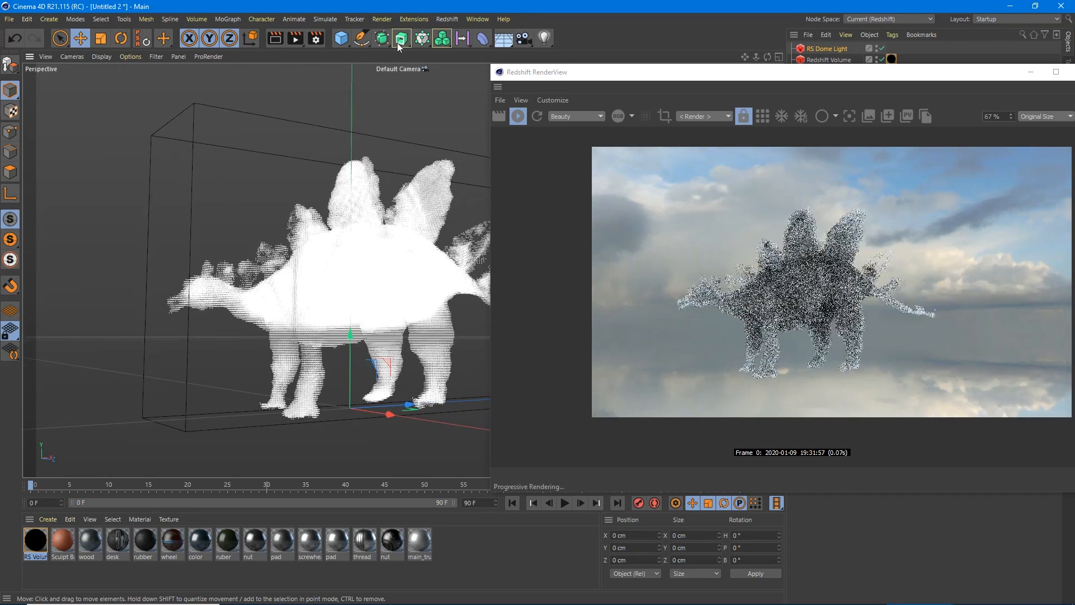
click(438, 19)
mouse_move(464, 50)
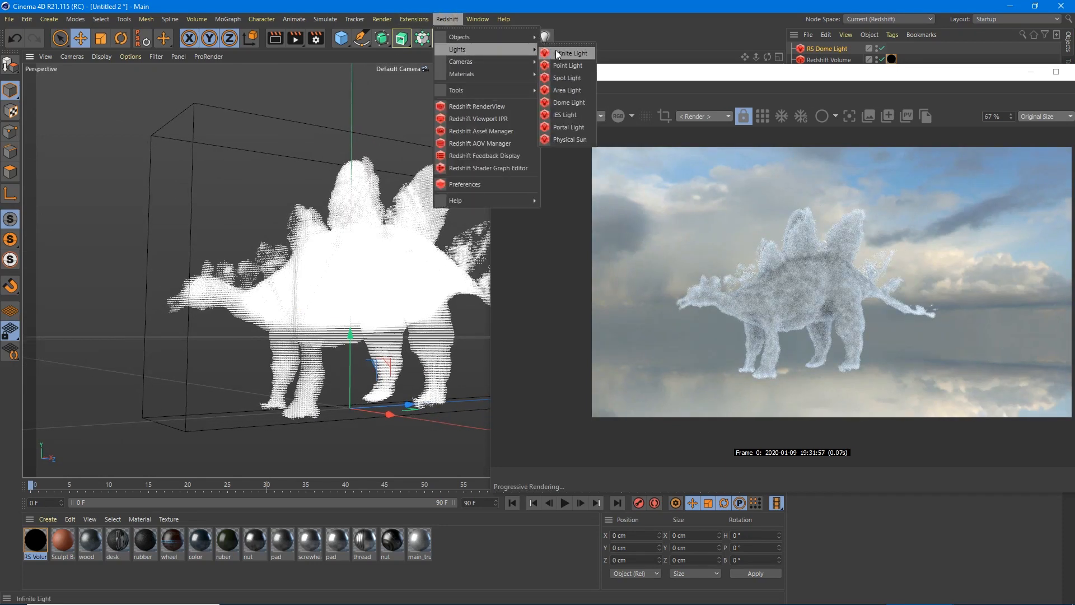
click(562, 89)
drag(724, 79, 609, 267)
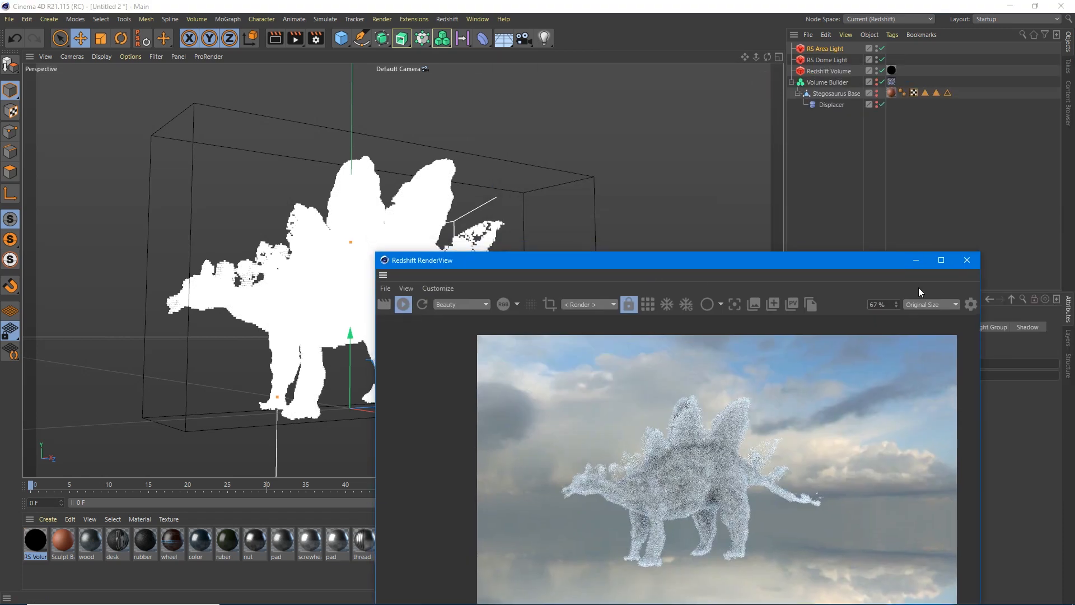
click(916, 261)
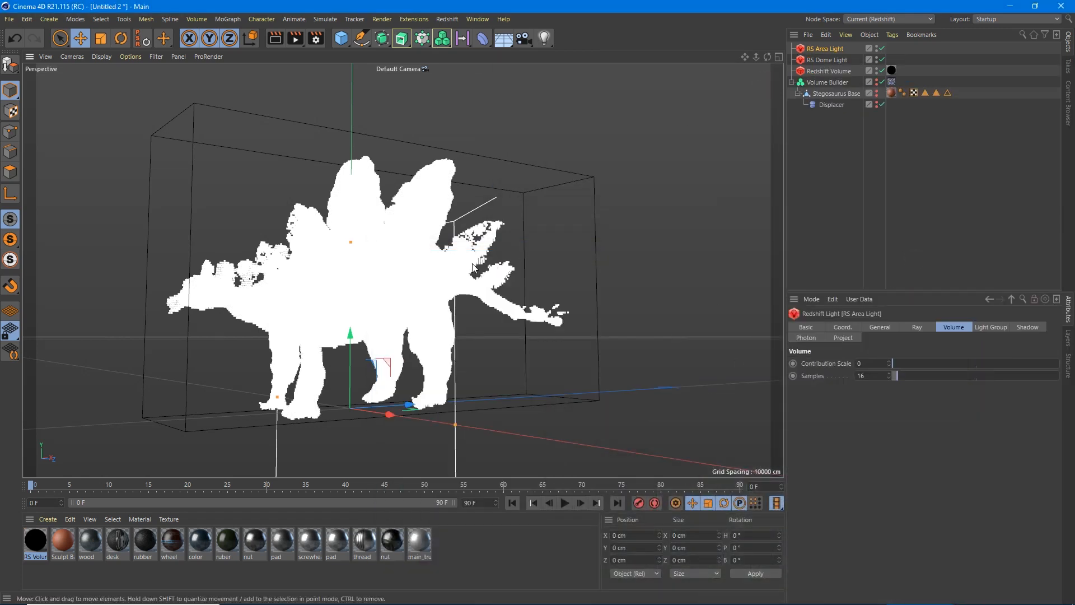
drag(371, 407, 78, 263)
key(r)
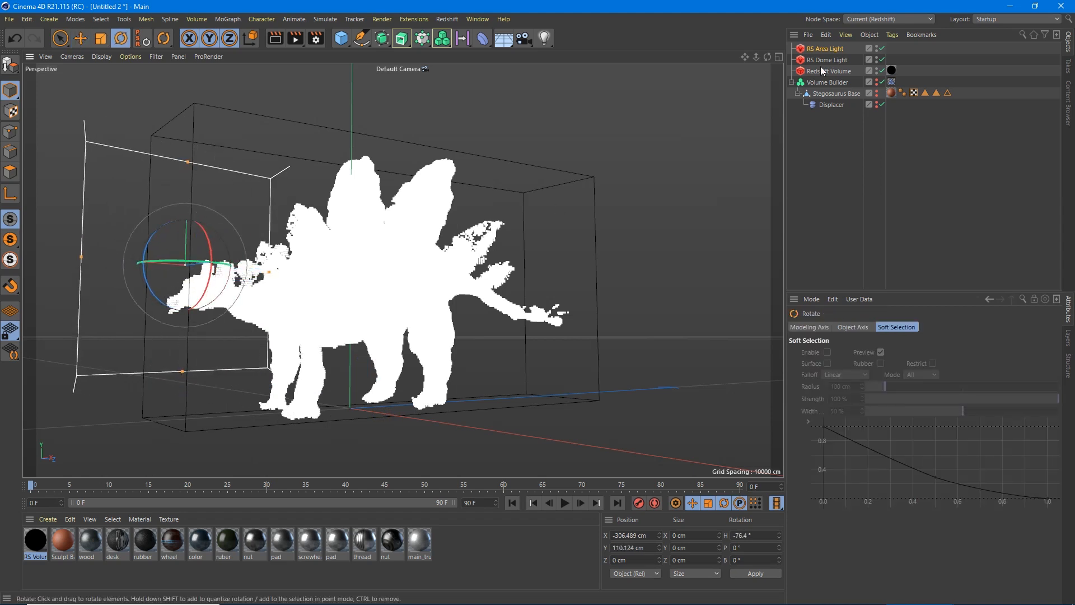
Step: Set the area light's volume contribution scale to 1 and bring back the Redshift RenderView to examine the lit cloud
click(834, 49)
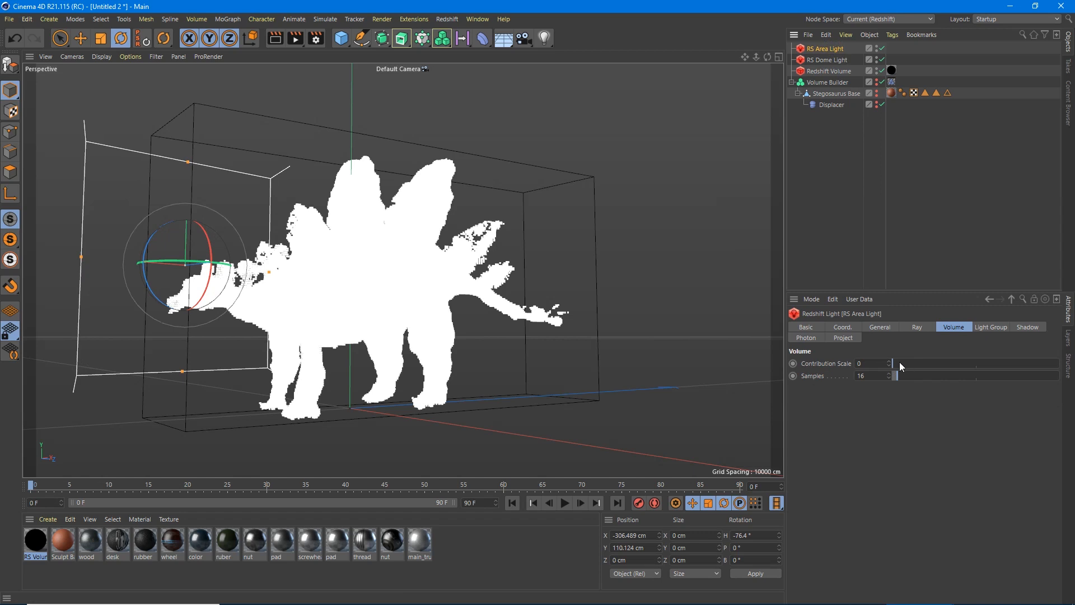
drag(899, 363, 1058, 364)
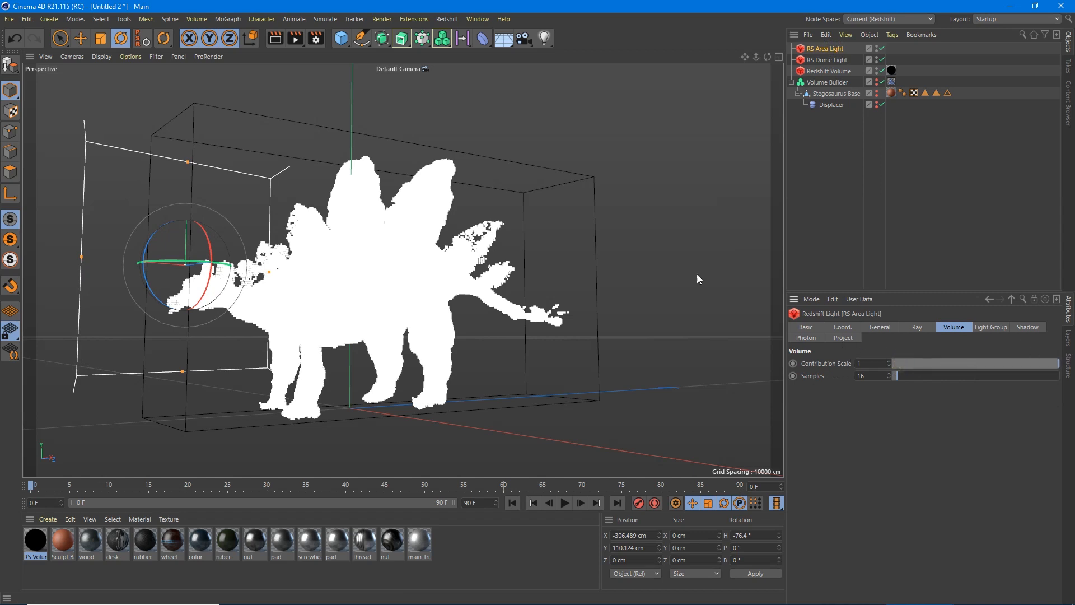
mouse_move(917, 598)
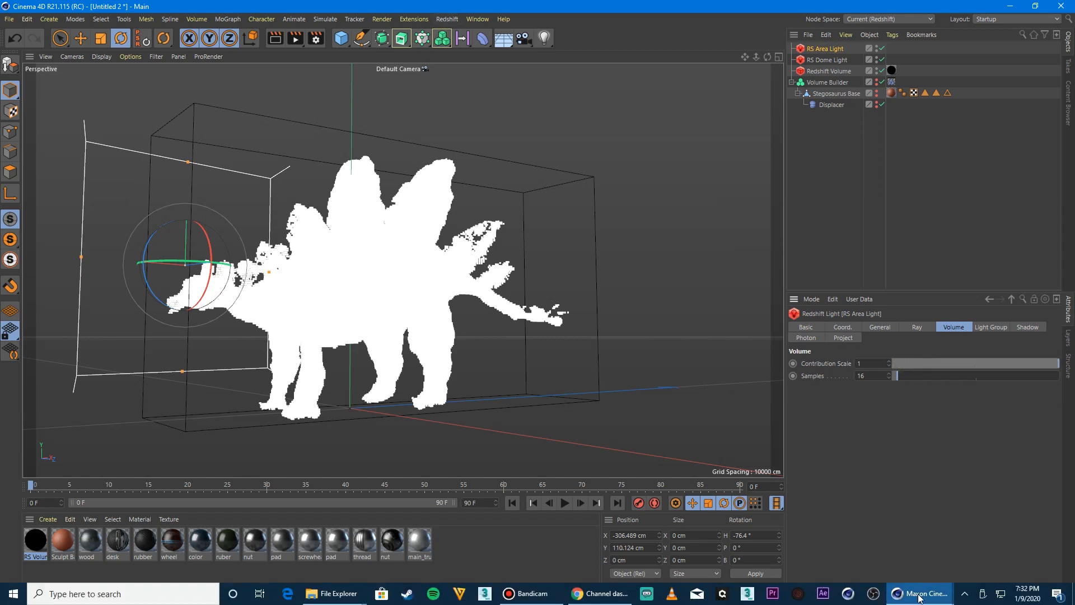
click(981, 540)
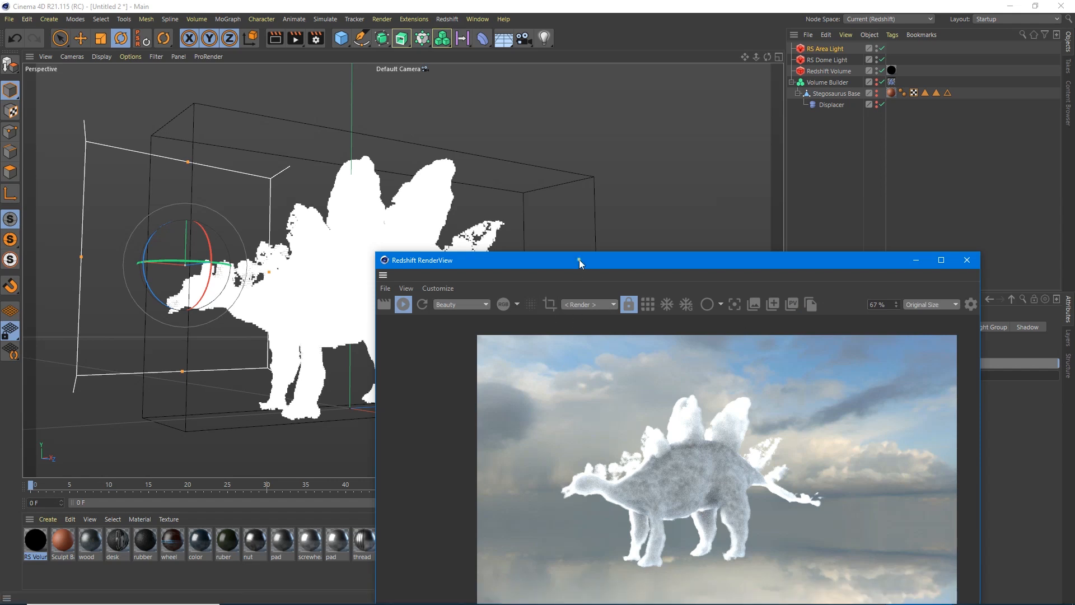
drag(578, 260, 579, 111)
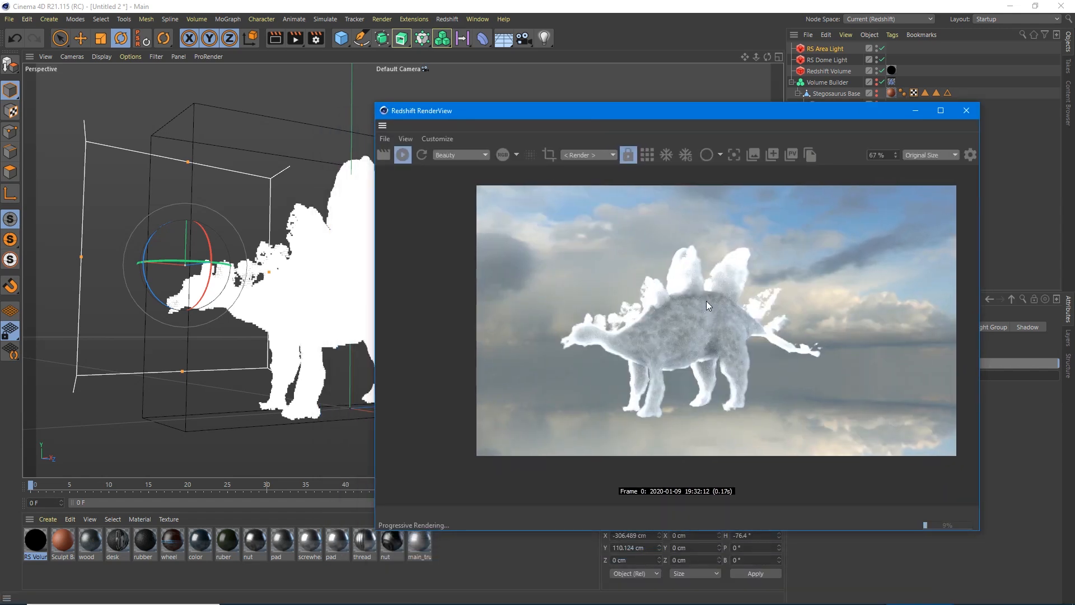
drag(570, 116, 666, 94)
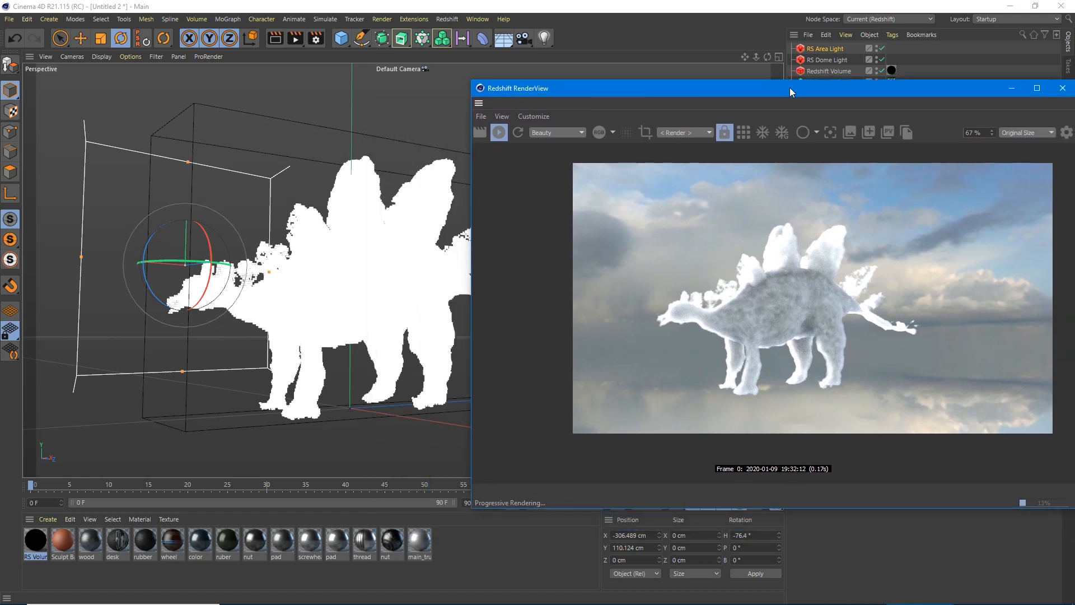
drag(790, 85, 572, 20)
Step: Set the RS Volume material's scatter coefficient to 1 and absorption coefficient to 0.8, and close the shader graph
click(891, 70)
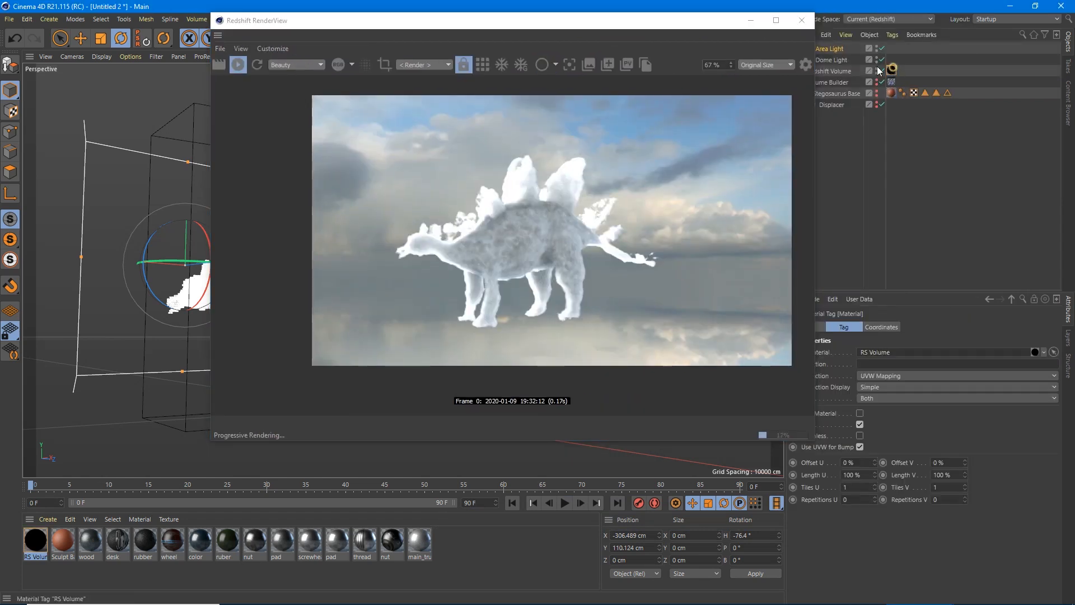
drag(640, 25, 647, 50)
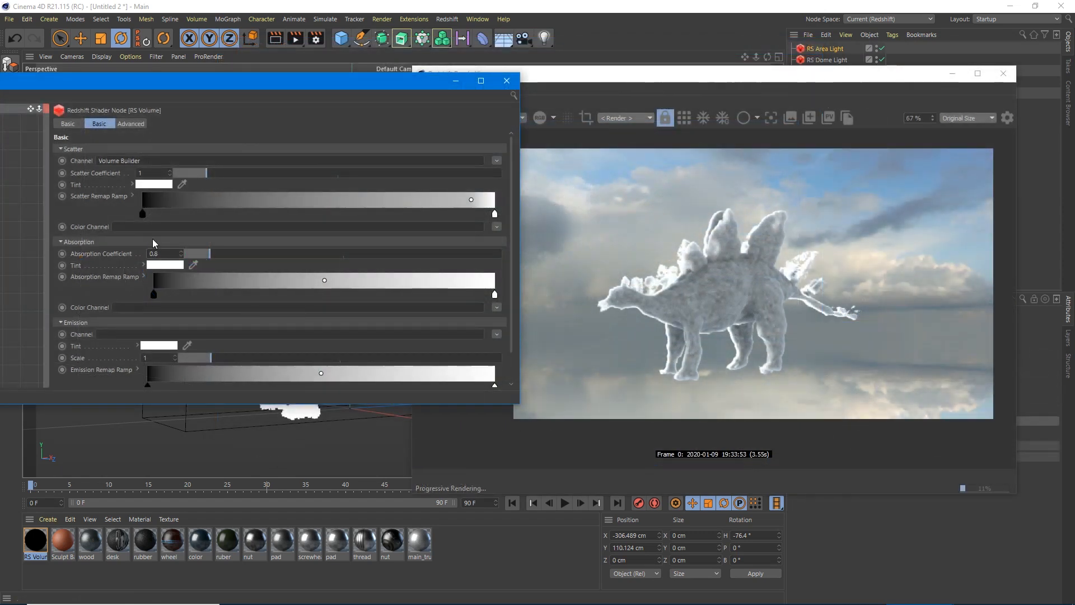
click(507, 80)
drag(556, 73, 251, 96)
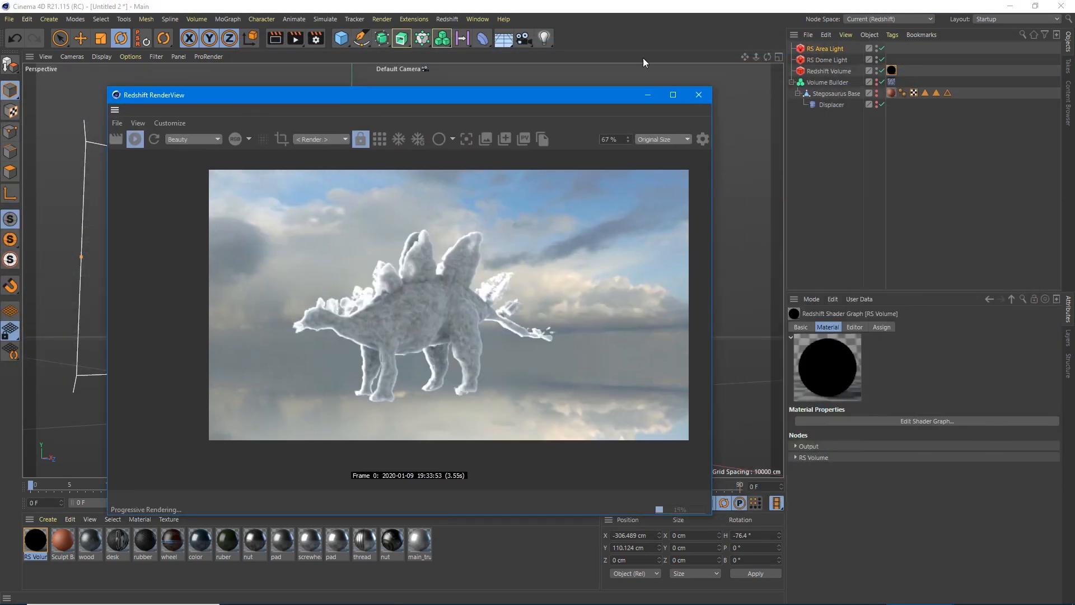
Step: Try intensity multipliers of 15 and 50 on the RS Area Light, and settle on 30
click(814, 48)
click(871, 362)
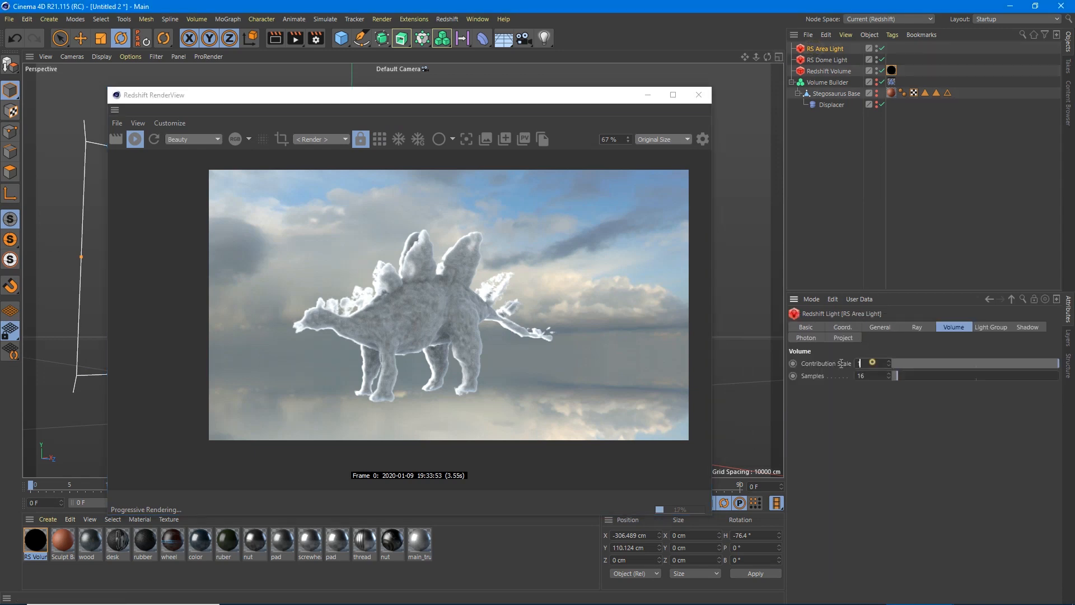
click(877, 330)
click(897, 559)
text(15)
key(Return)
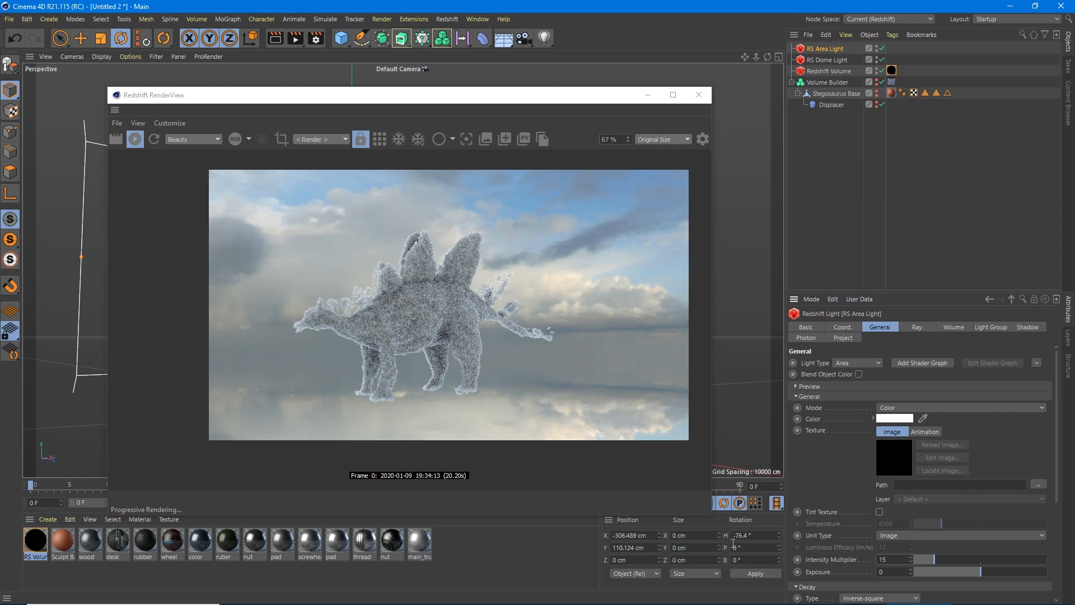
double_click(899, 559)
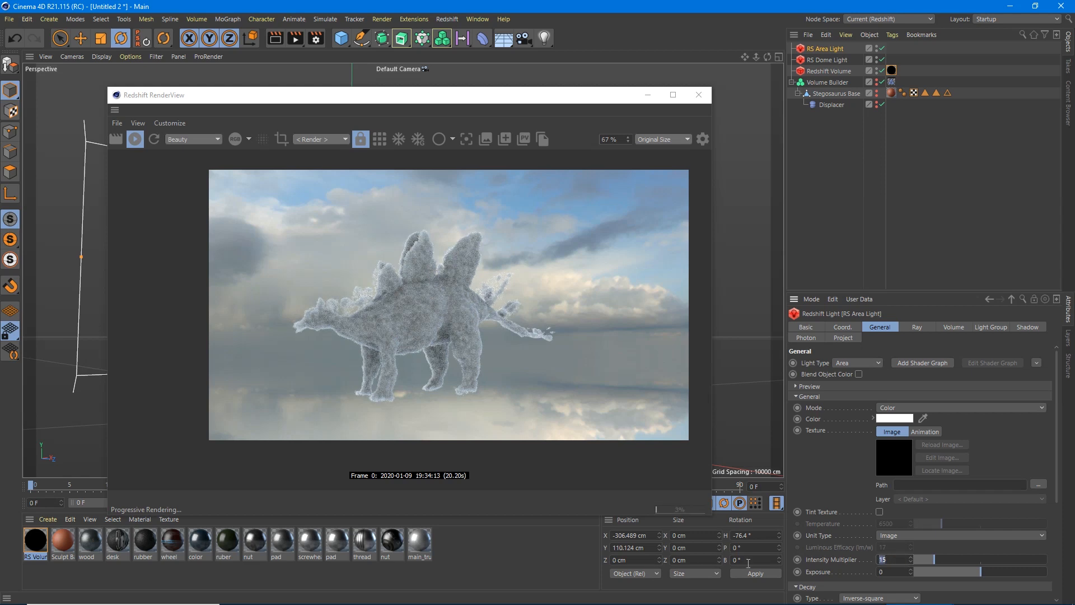
text(50)
key(Return)
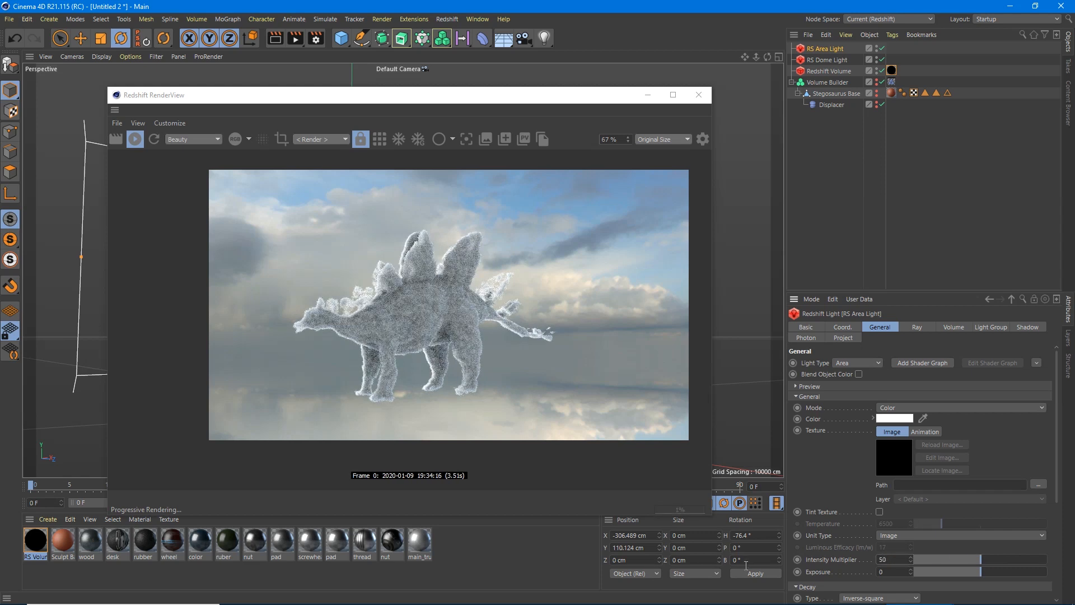
text(30)
key(Return)
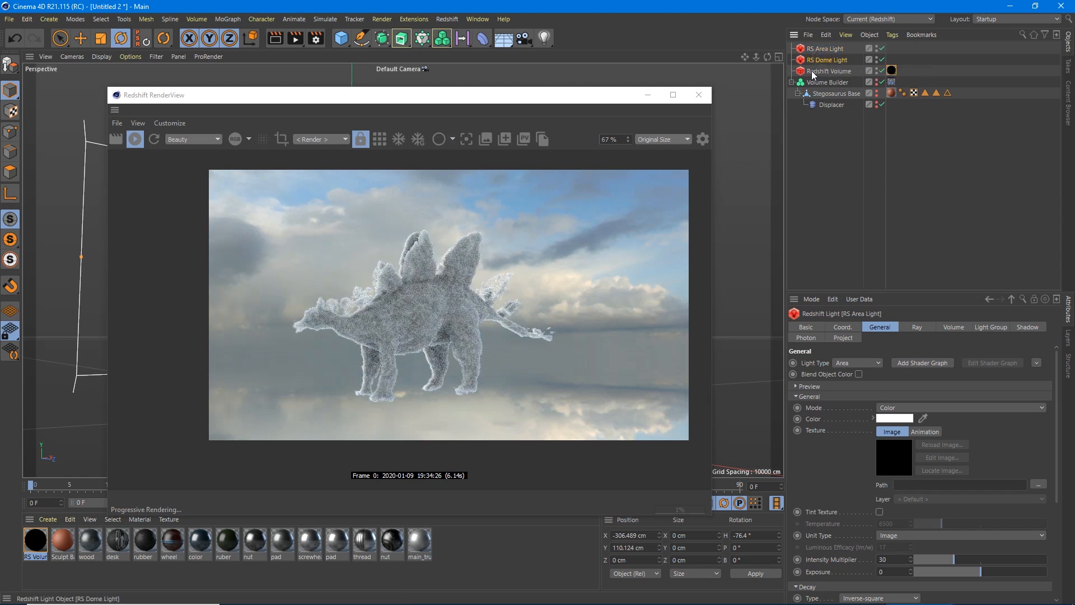
Step: Disable the RS Dome Light's background and check the render's alpha channel before returning to the color view
click(826, 60)
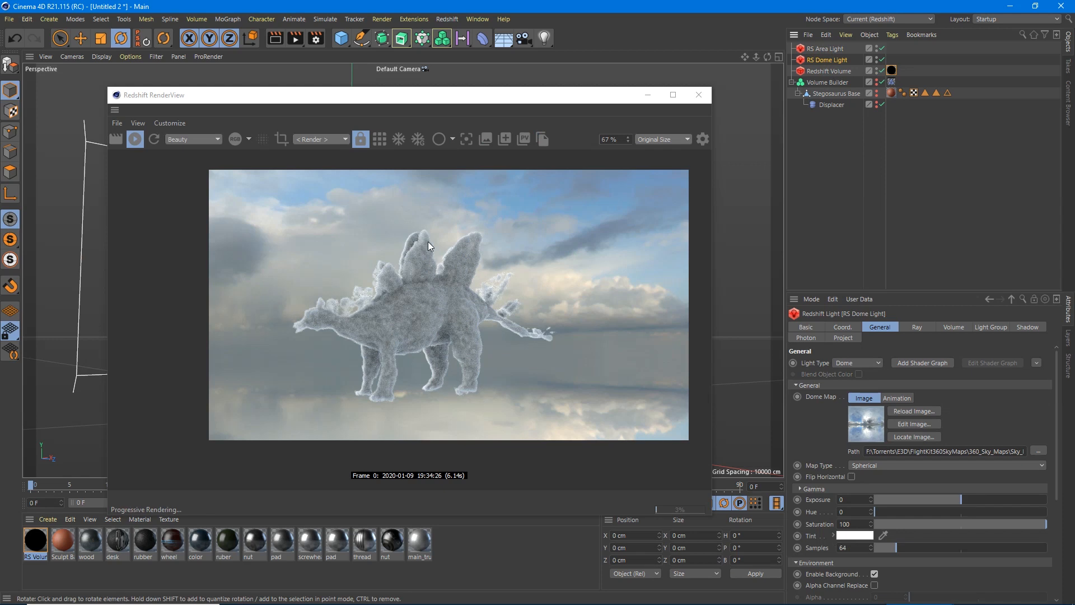
scroll(828, 486, down, 3)
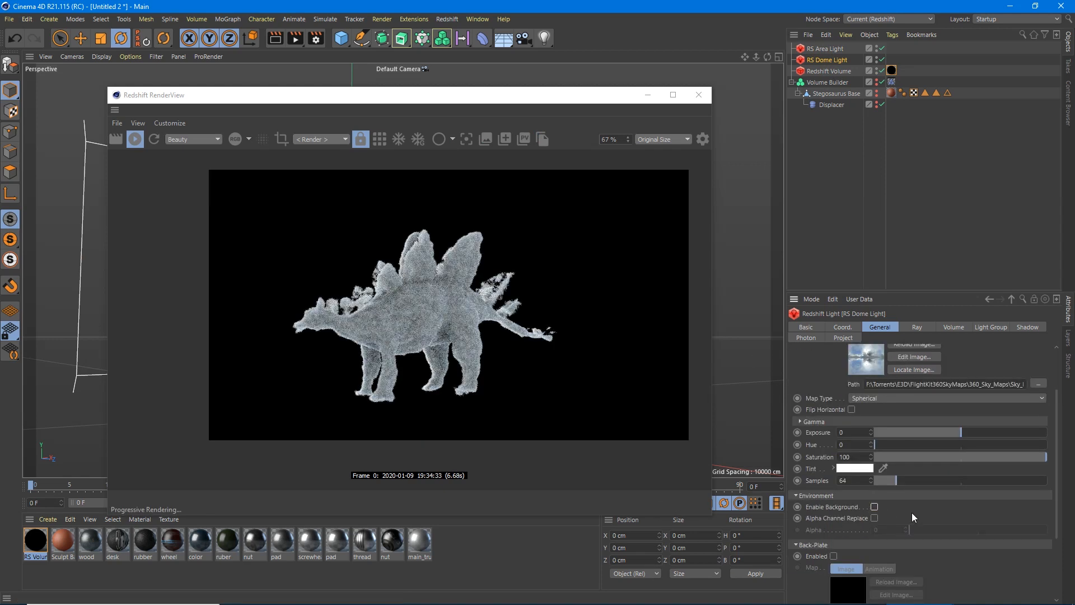
click(234, 139)
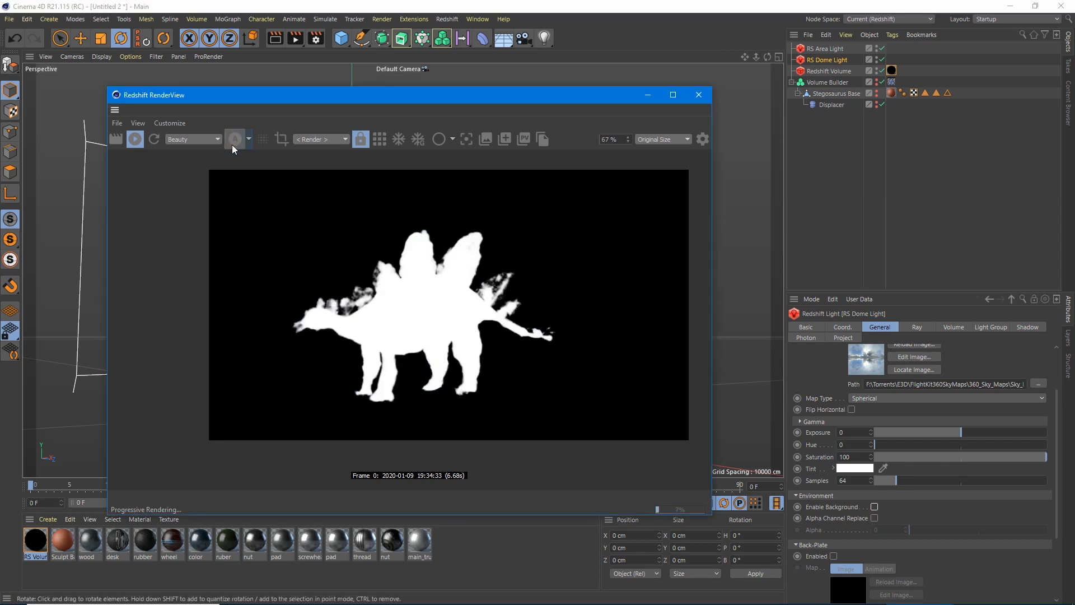
click(232, 144)
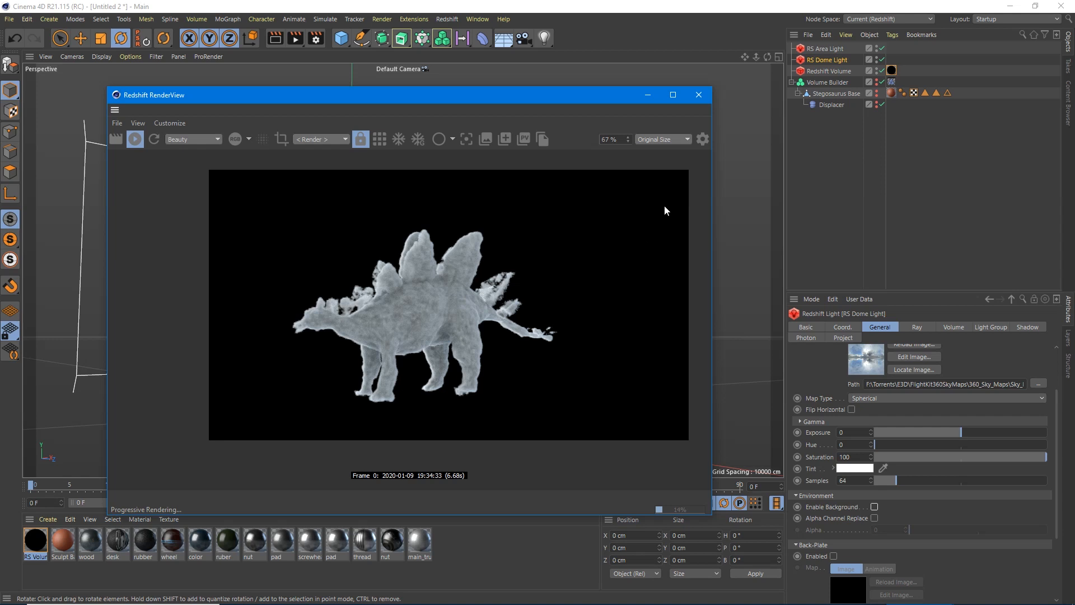
Step: Close the RenderView, reframe the stegosaurus from a more side-on angle, and reopen the Redshift RenderView
click(698, 94)
scroll(413, 252, up, 3)
alt+drag(352, 325, 364, 276)
scroll(364, 279, down, 5)
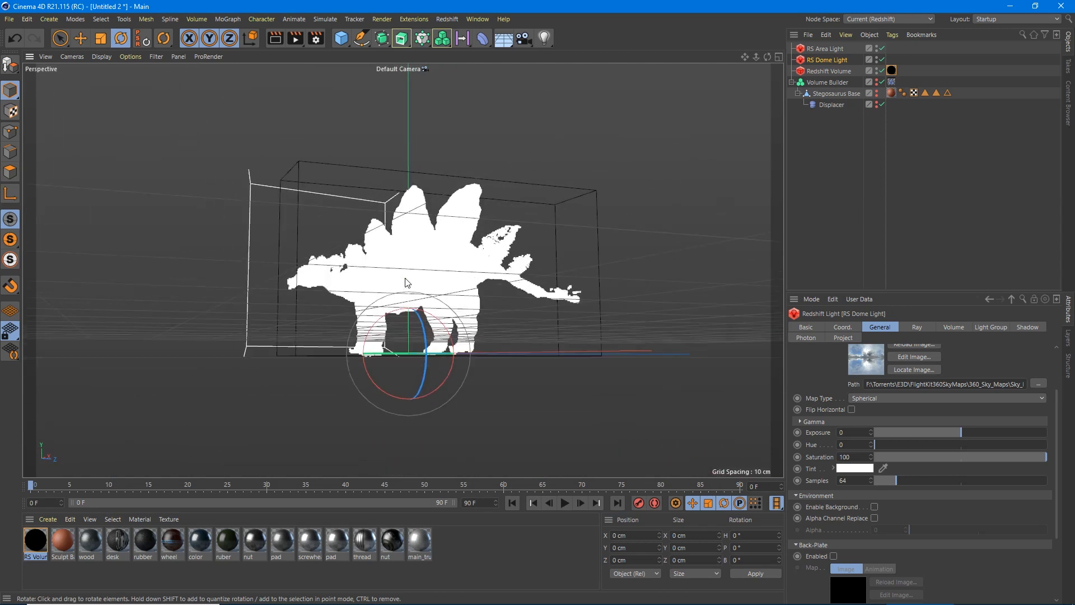
scroll(408, 281, up, 3)
alt+drag(401, 283, 374, 283)
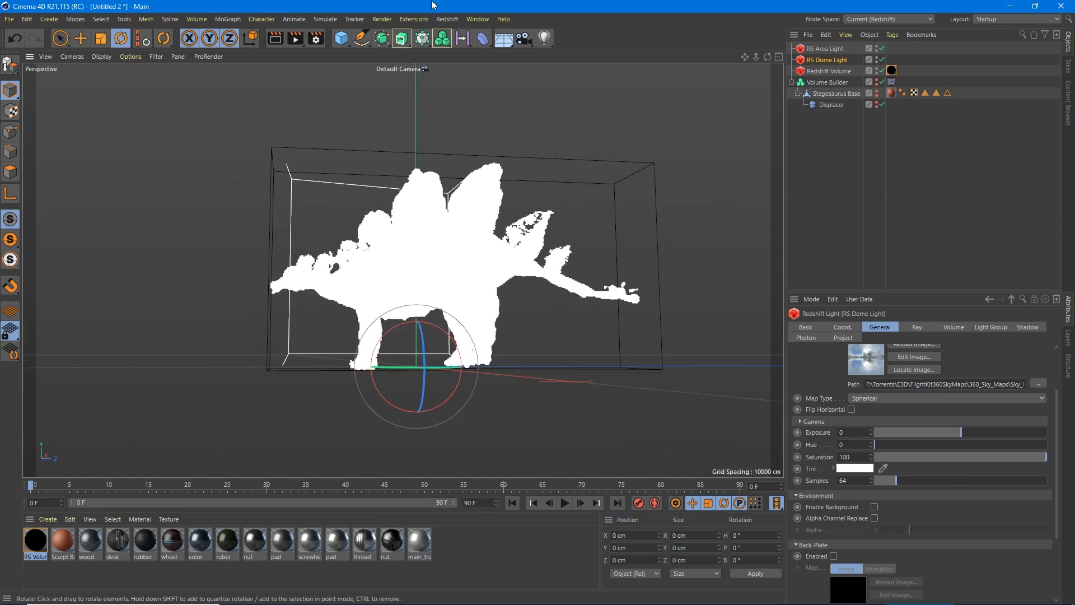
click(447, 19)
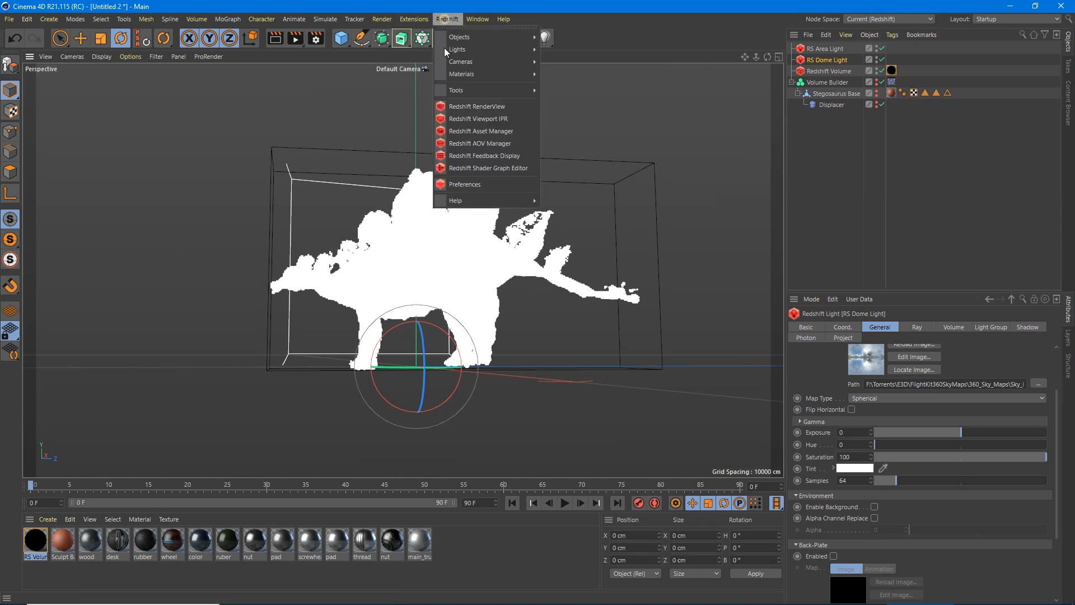
click(448, 107)
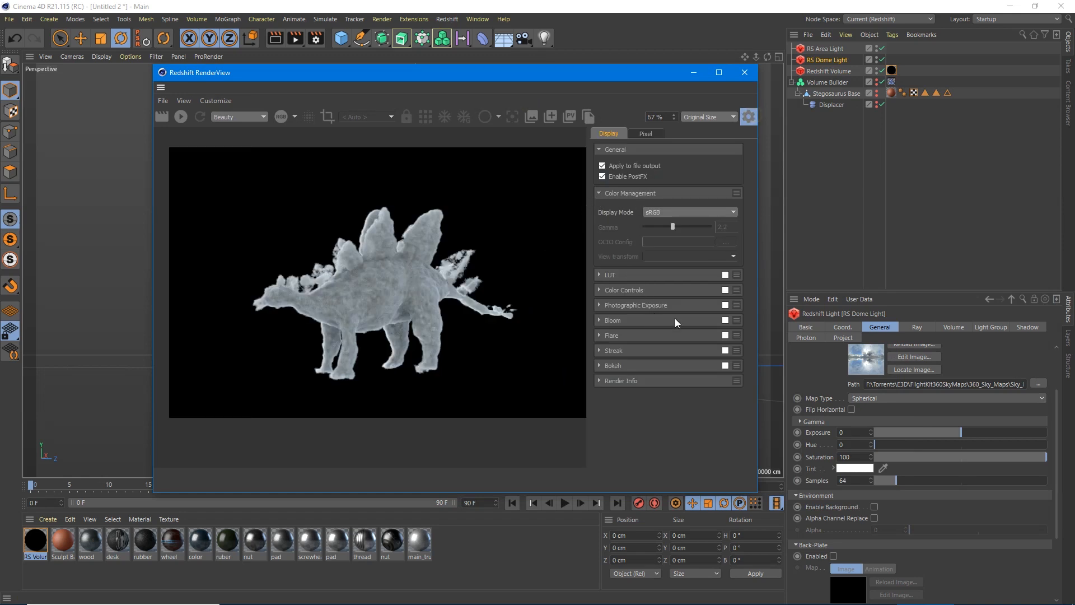
Step: Enable Bloom in the RenderView's display settings, lower its threshold to about 1.26, and adjust the bloom intensity slightly
click(725, 320)
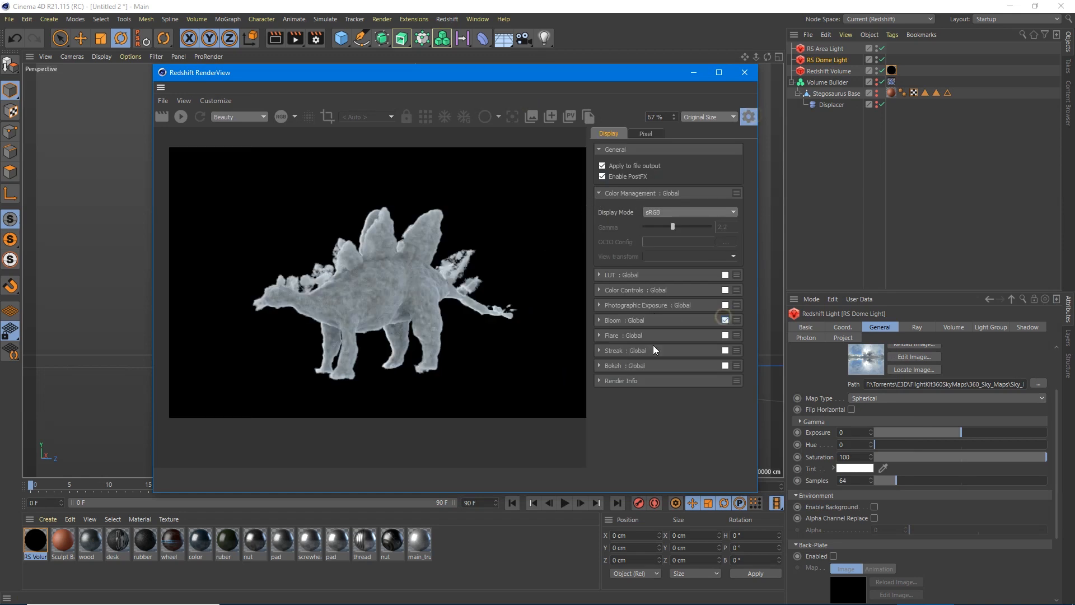
click(598, 320)
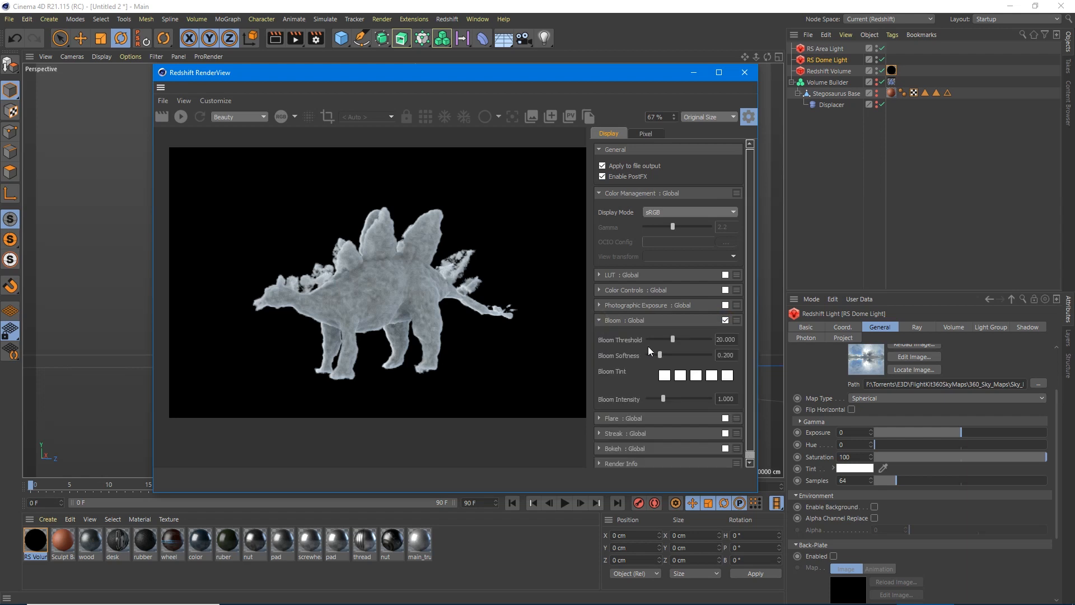
drag(672, 344, 649, 350)
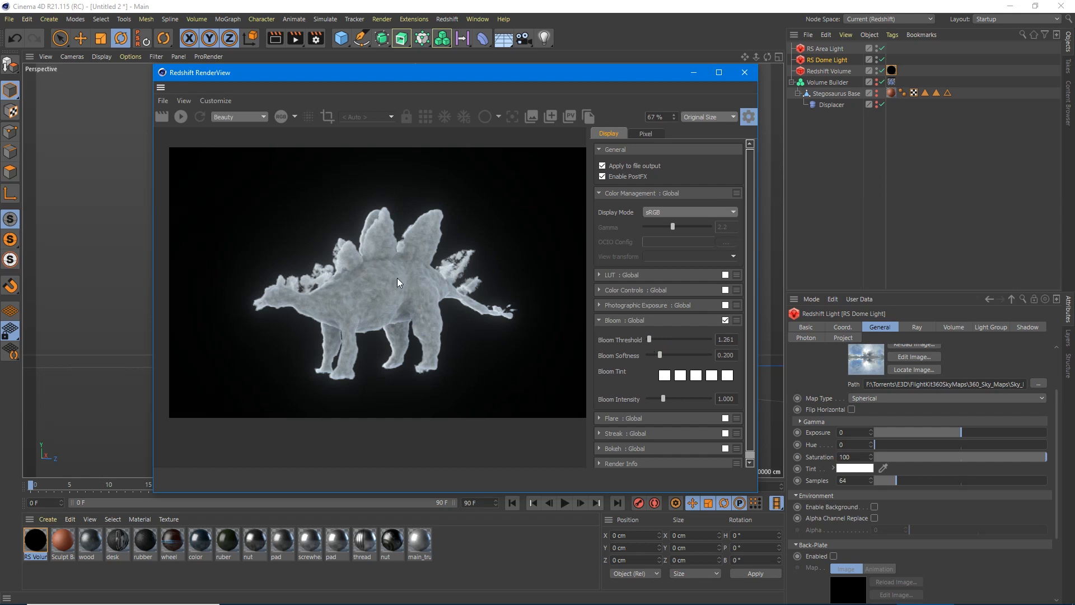
drag(666, 400, 667, 397)
Step: Enable the Streak effect in the RenderView's display settings and lower its threshold
click(725, 434)
click(600, 434)
drag(674, 451, 648, 453)
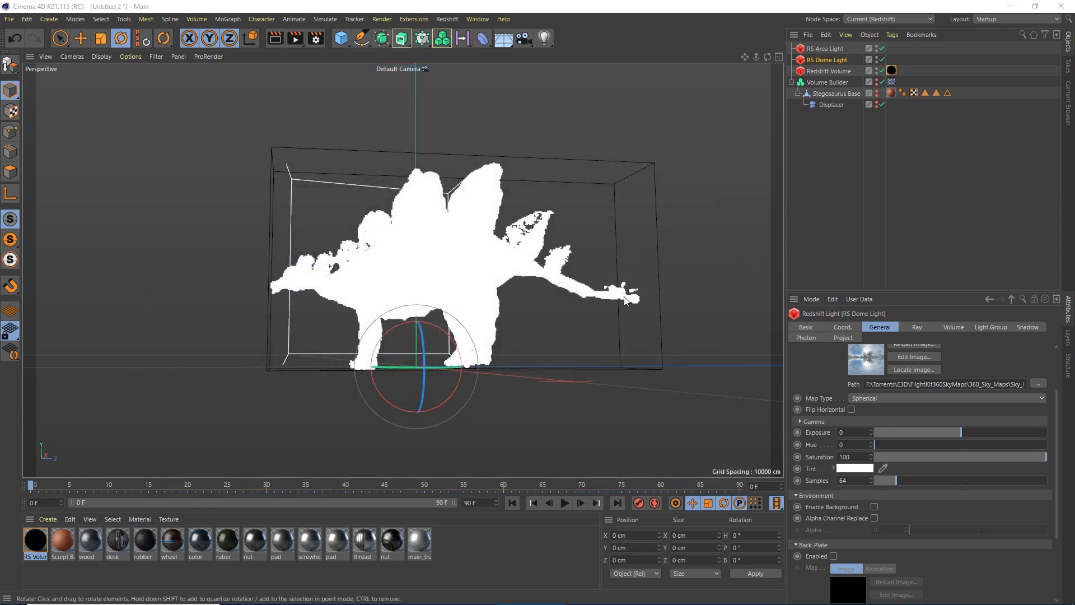
Step: Open the render settings and review Redshift's unified sampling values and the light and volume sample overrides
click(316, 38)
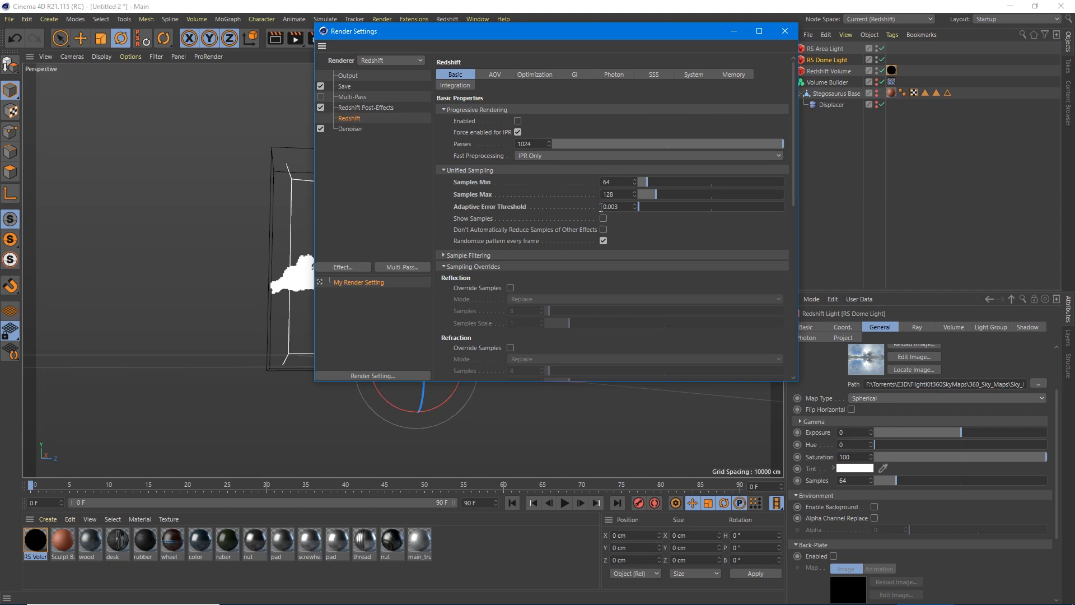
scroll(470, 280, down, 5)
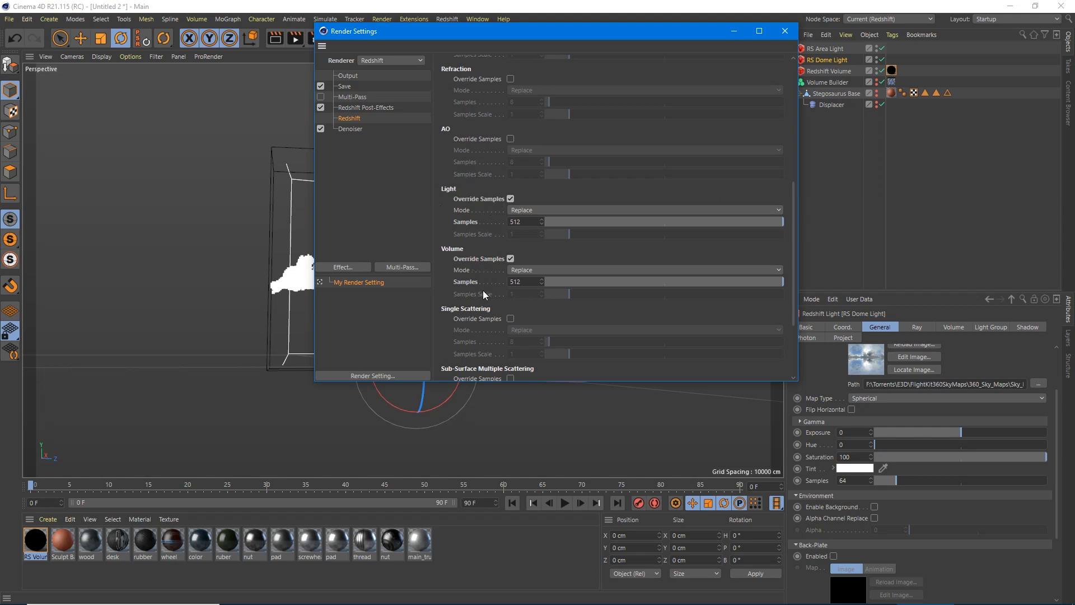
scroll(485, 295, up, 5)
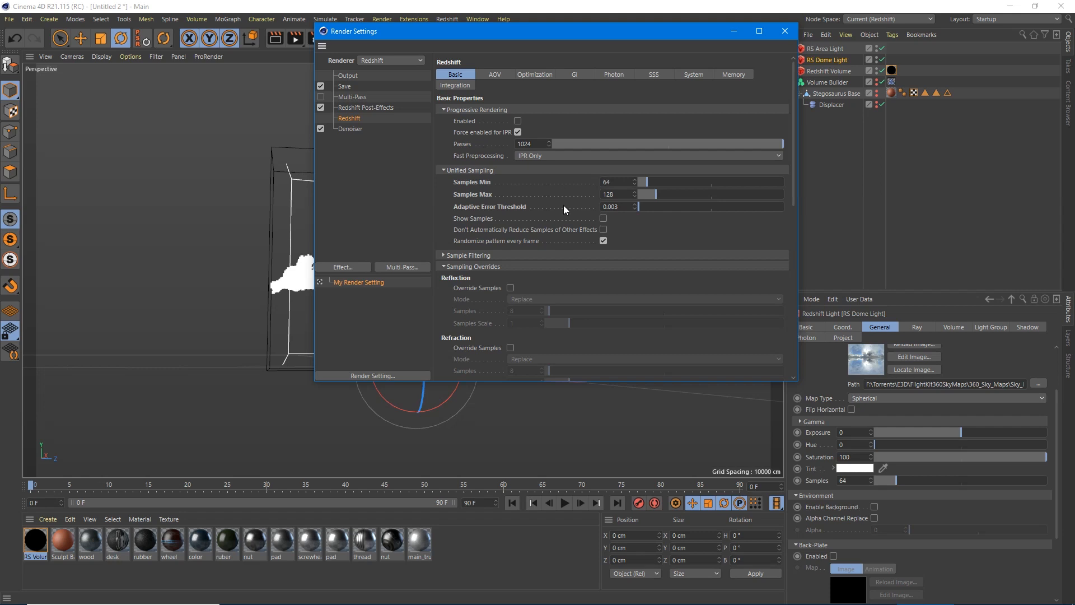
Step: Set Redshift's unified sampling to 4 min and 16 max samples, and reset the adaptive error threshold to 0.01
double_click(624, 183)
text(16)
double_click(621, 186)
text(4)
double_click(618, 196)
text(16)
click(657, 231)
right_click(635, 206)
drag(628, 34, 591, 86)
Step: Render the low-sample image to the Picture Viewer, zoom in on the stegosaurus, and stop the render before closing the viewer
key(shift+r)
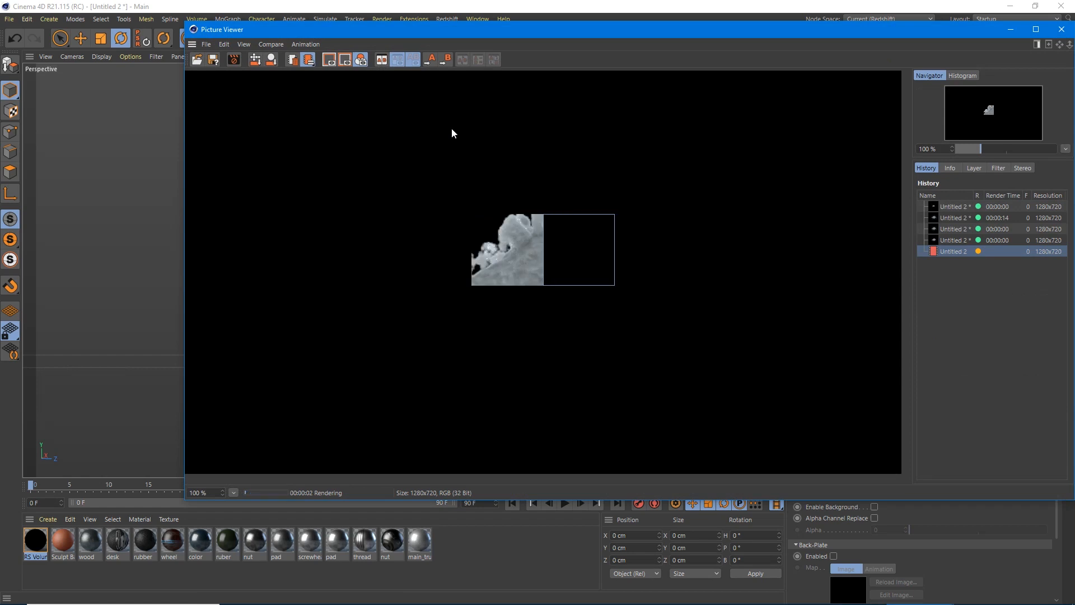
scroll(493, 219, up, 3)
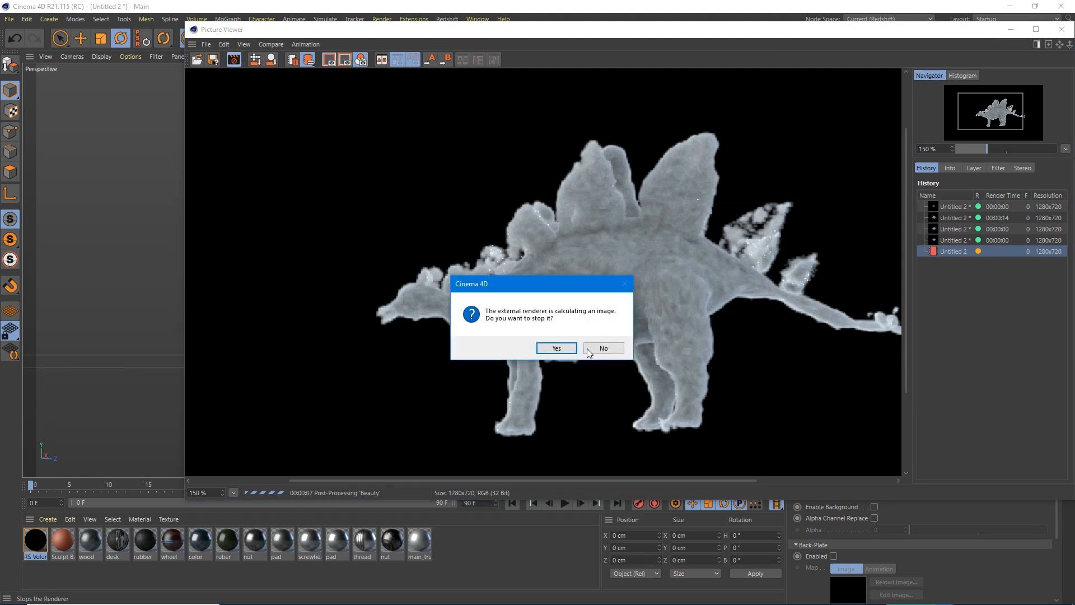
click(556, 347)
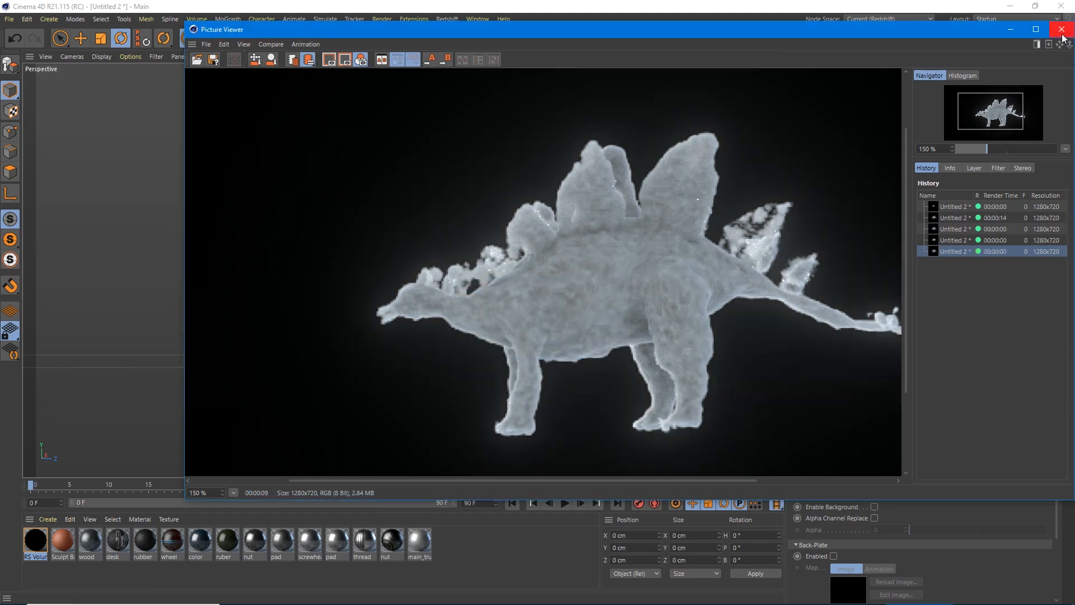
click(1060, 29)
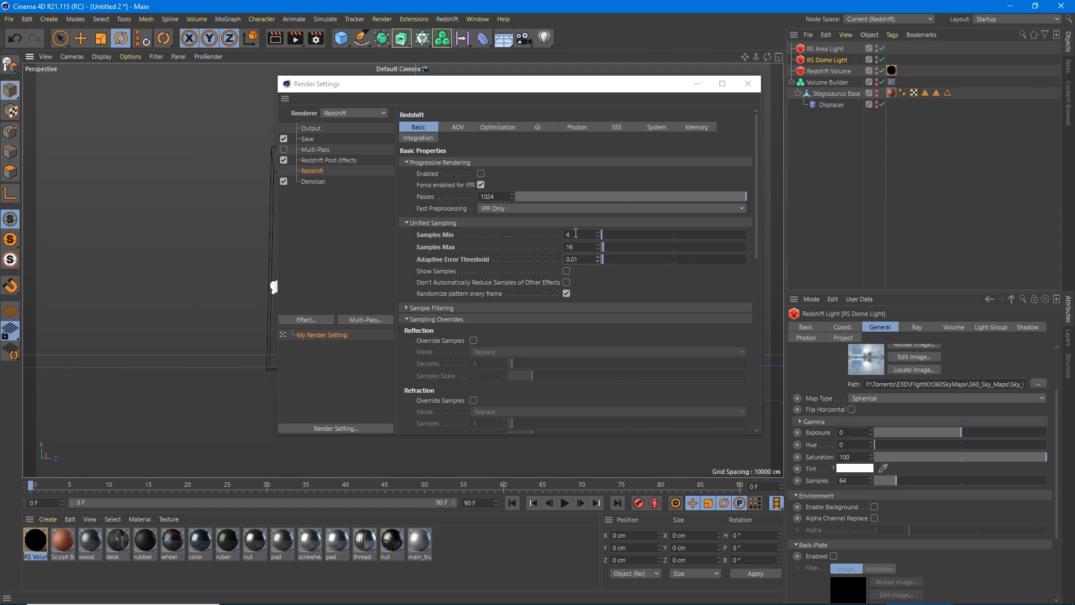
Step: Set unified sampling to 64 min and 128 max samples with an adaptive error threshold of 0.003
click(576, 233)
scroll(474, 339, down, 8)
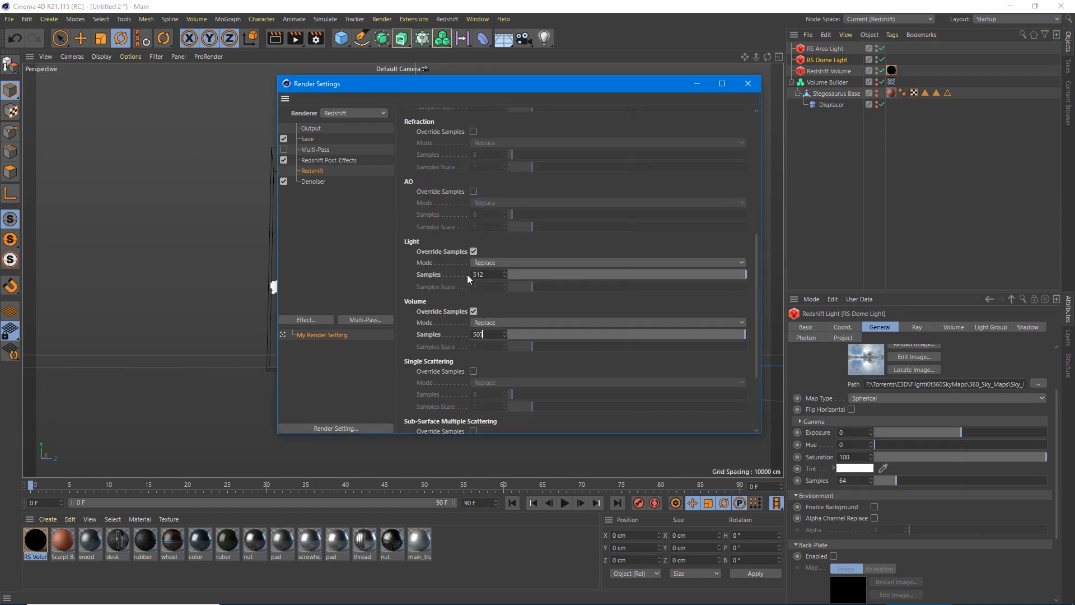
scroll(461, 281, up, 5)
drag(582, 234, 478, 238)
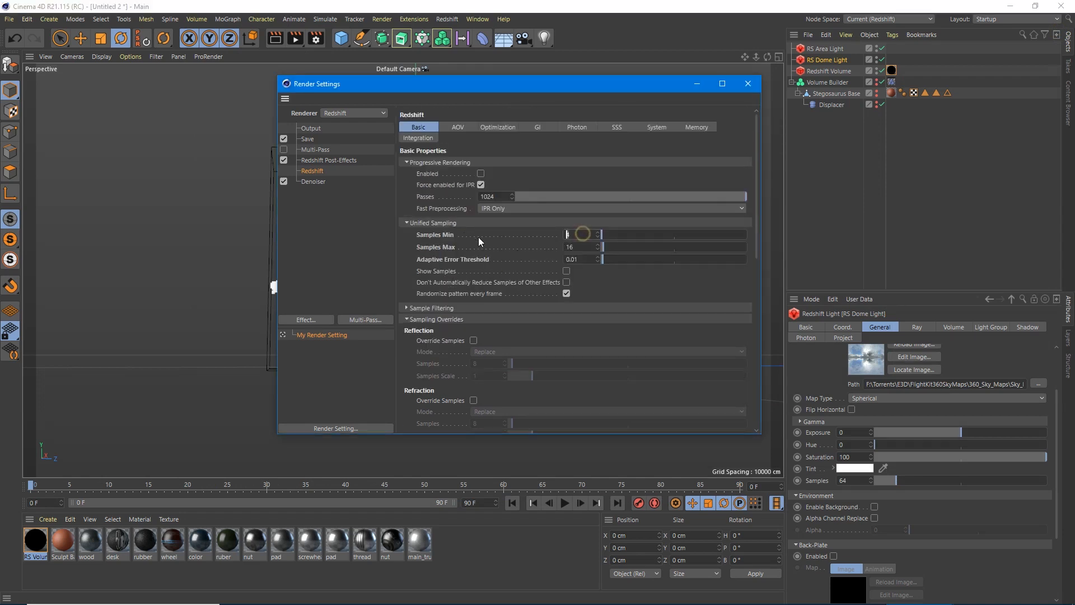
text(16)
click(583, 247)
drag(584, 247, 481, 252)
text(12)
drag(575, 234, 487, 238)
text(64)
click(505, 244)
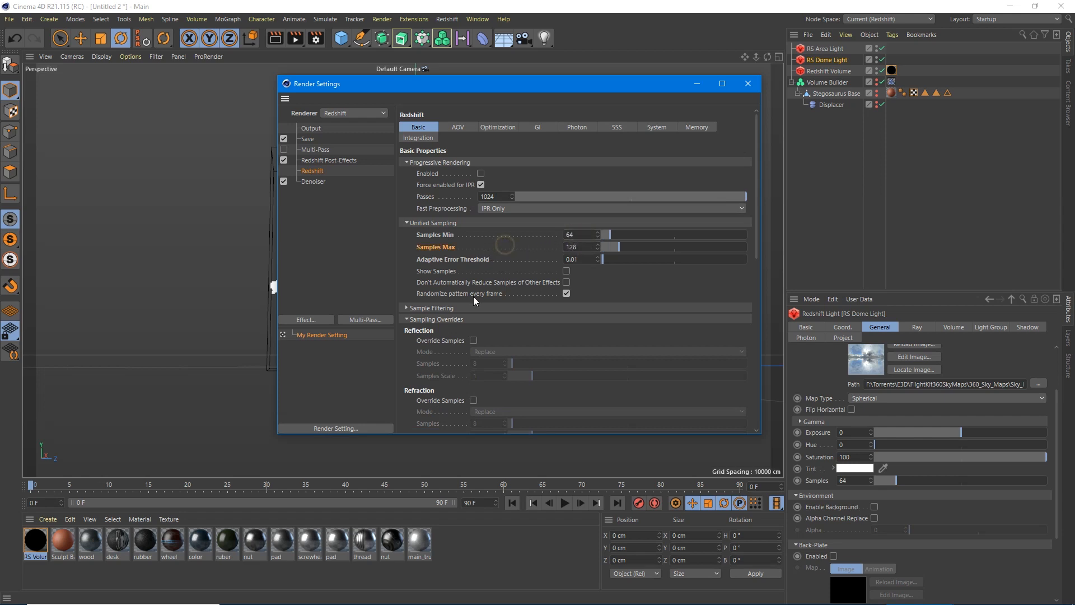
scroll(504, 280, down, 2)
text(.)
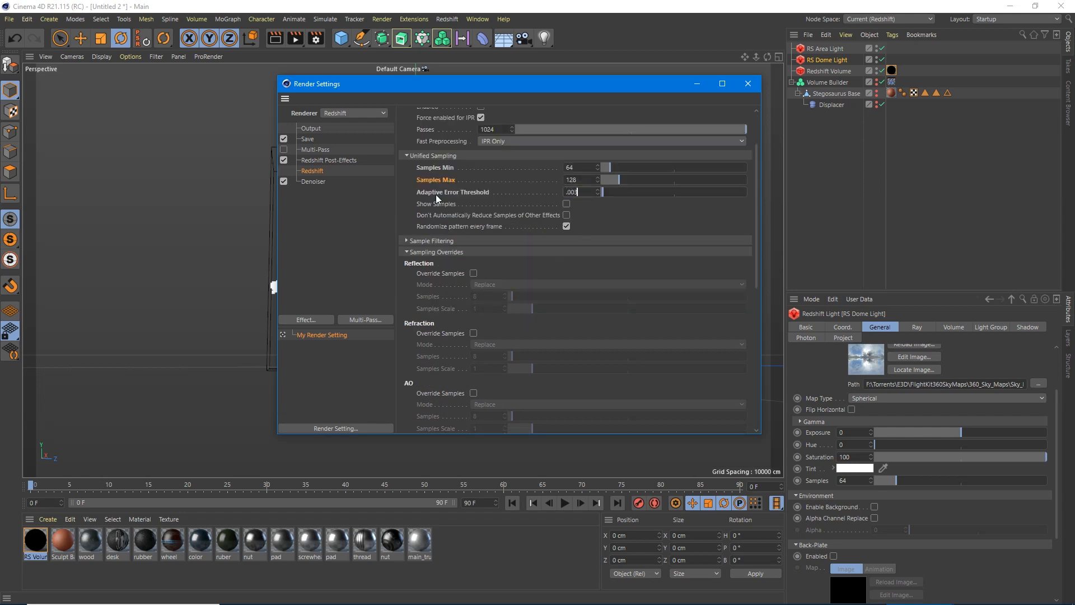
Step: Set the sampling override values to 512 samples for Volume and 256 samples for Light
scroll(438, 410, down, 4)
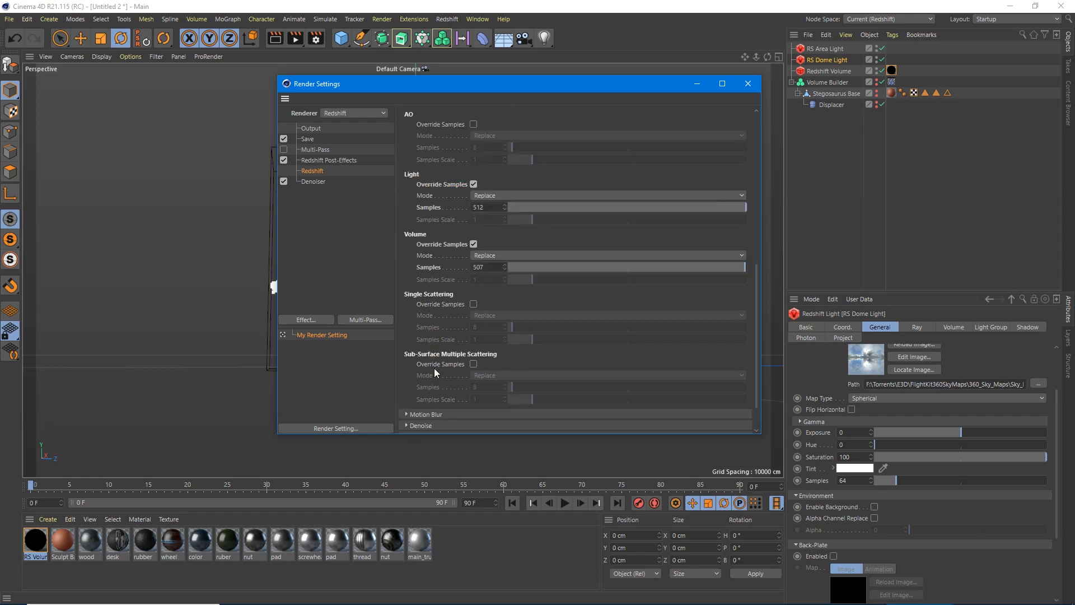
double_click(490, 291)
text(512)
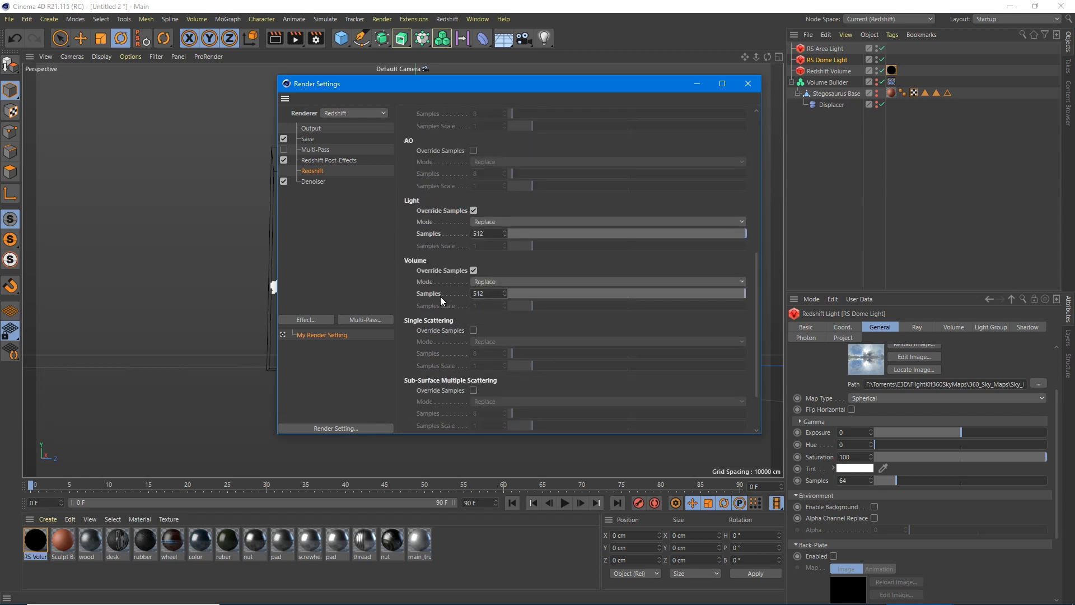
click(440, 295)
double_click(497, 233)
text(256)
click(425, 270)
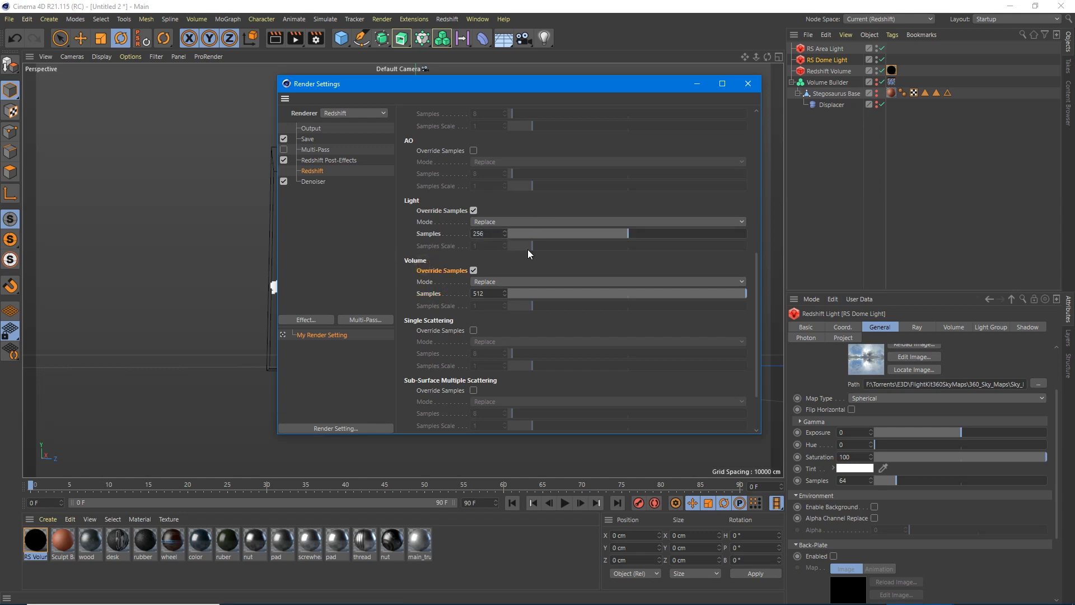
Step: Render to the Picture Viewer with the higher sampling, inspect the stegosaurus's surface detail and the image layers, and close the viewer
click(296, 40)
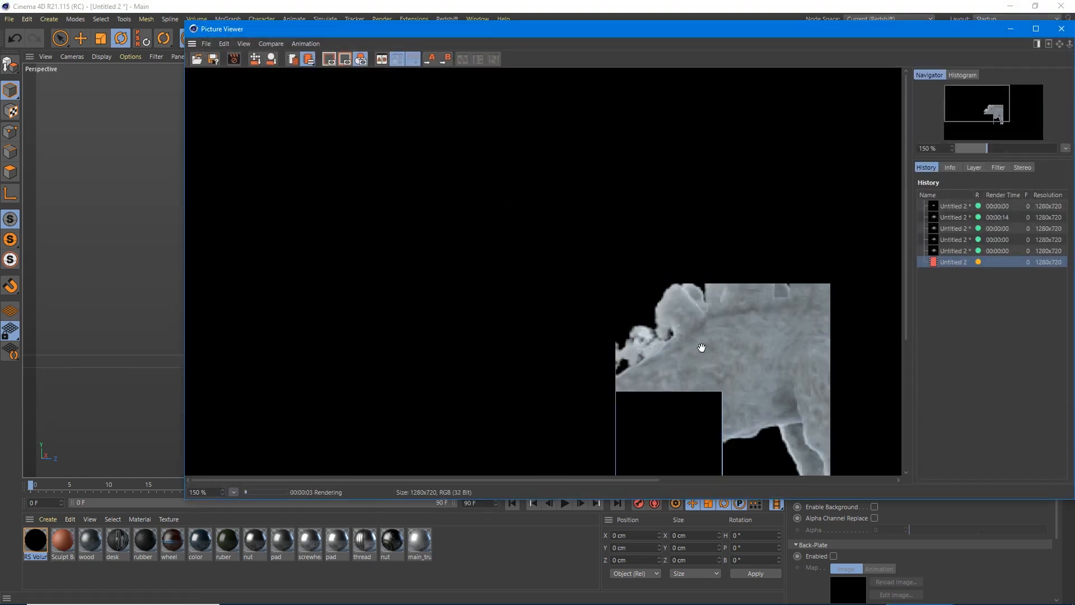
drag(608, 342, 515, 308)
drag(580, 286, 473, 273)
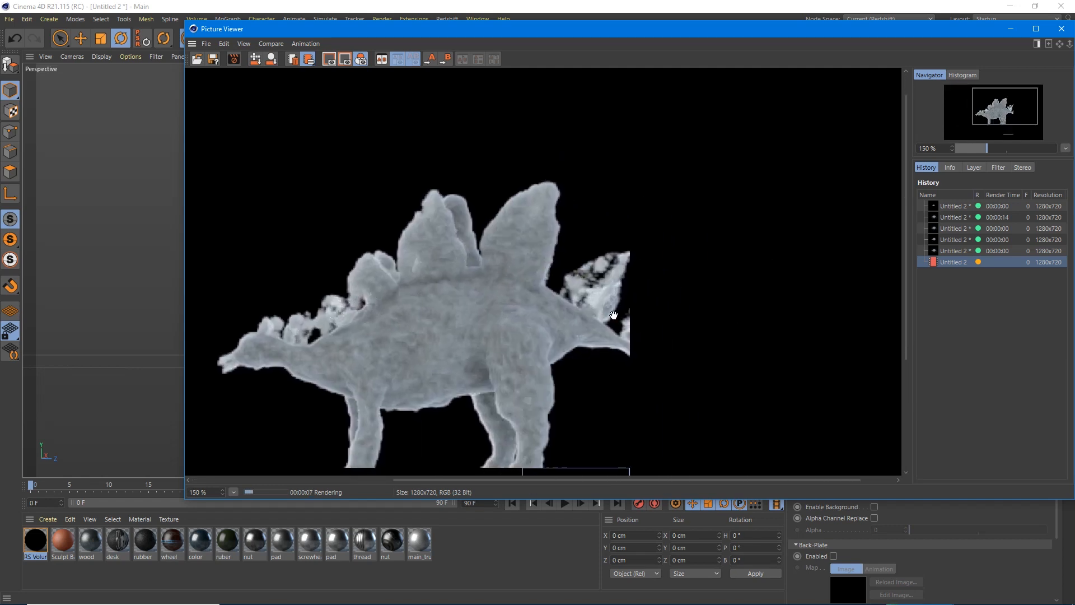
scroll(603, 305, up, 1)
scroll(603, 304, down, 2)
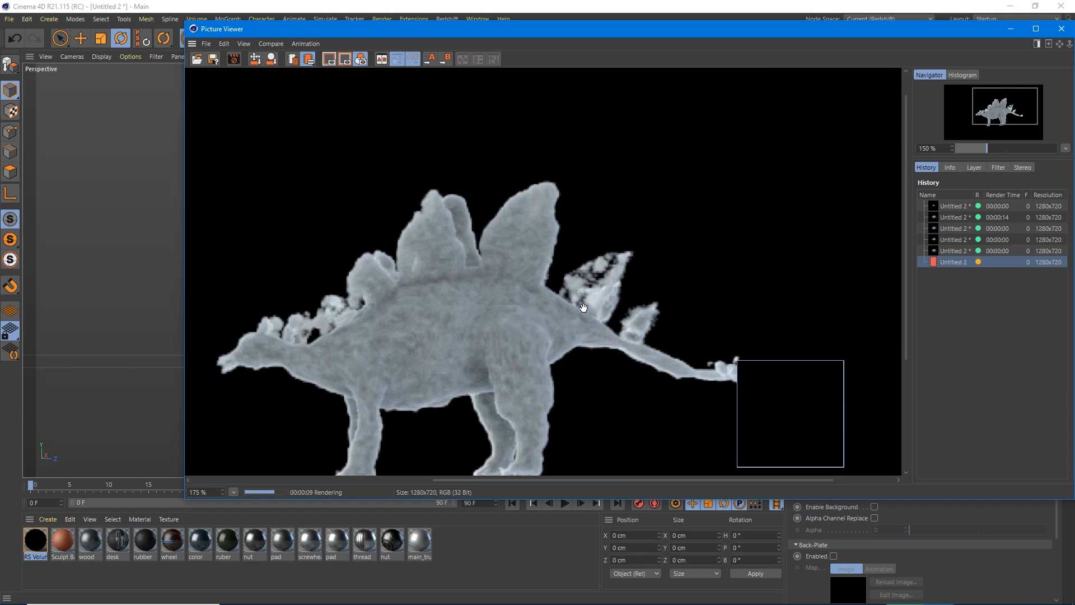
drag(496, 326, 514, 304)
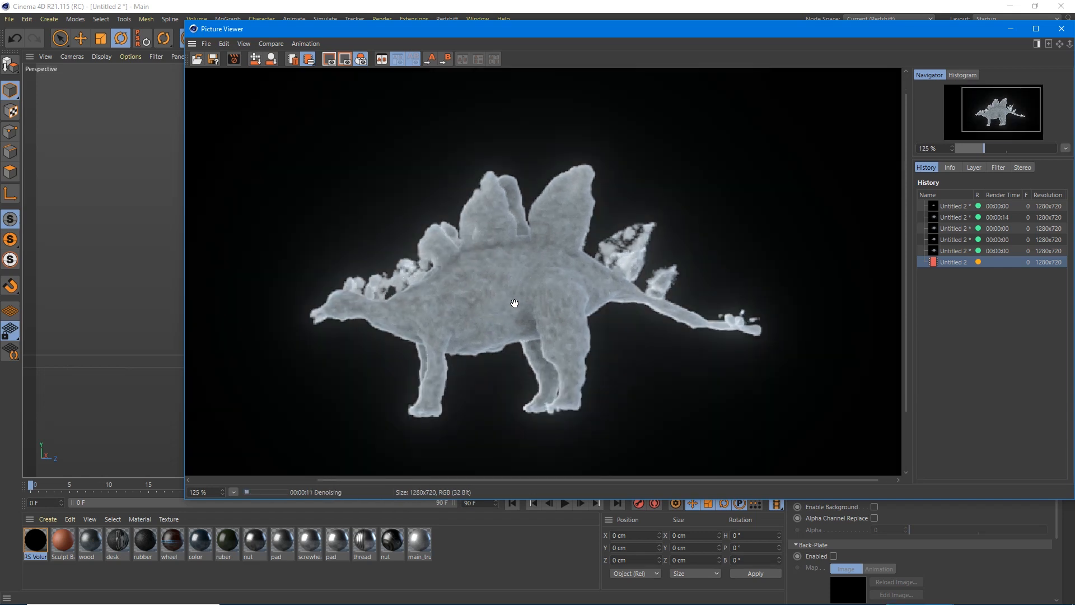
scroll(493, 311, down, 2)
scroll(550, 296, up, 1)
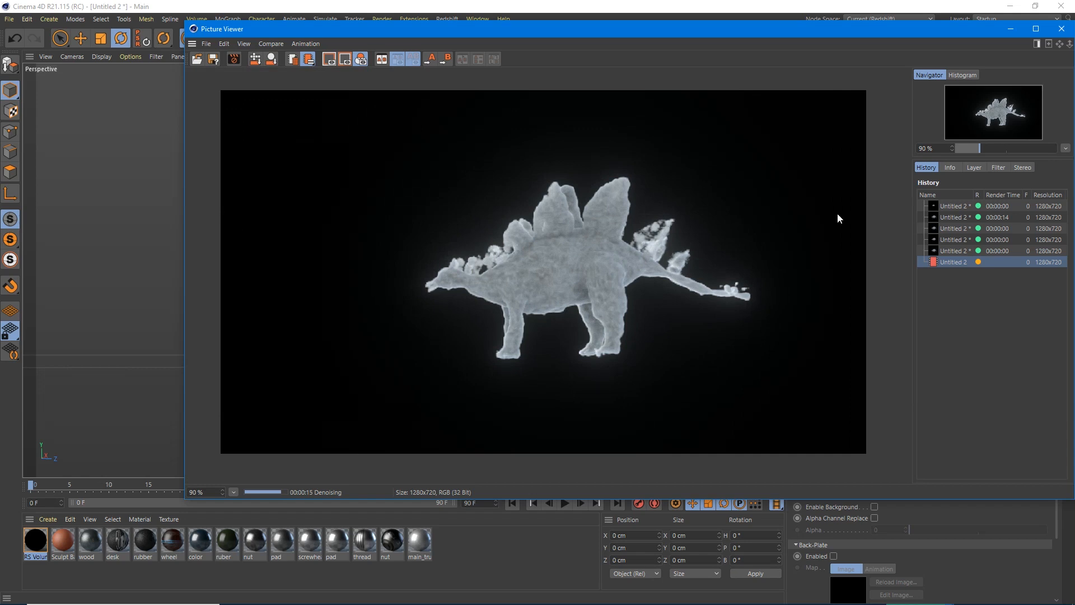
click(969, 168)
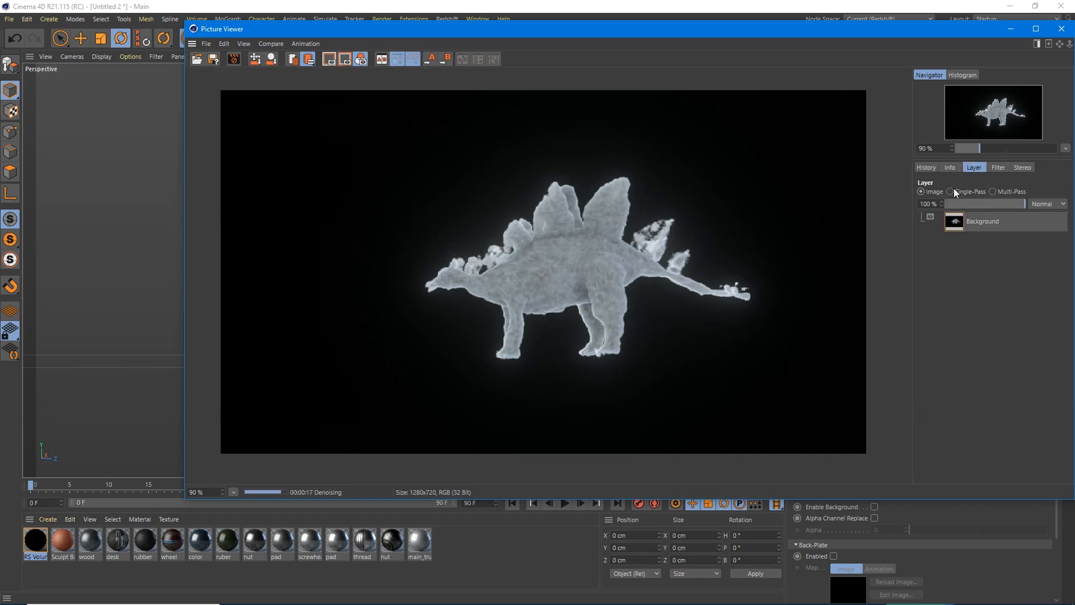
click(1066, 31)
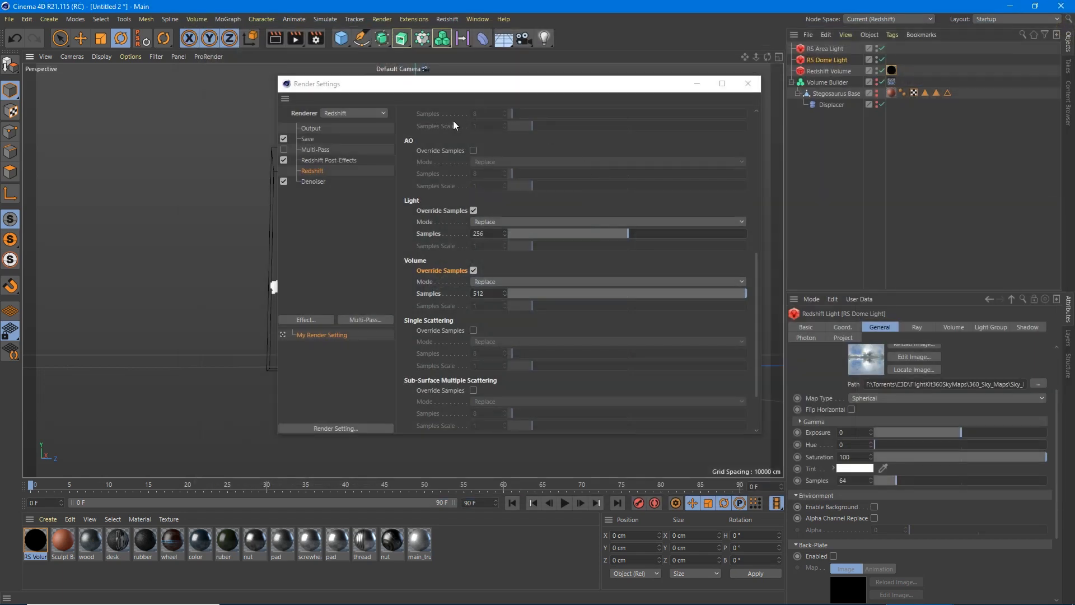
Step: Review the Denoiser options and the list of available render effects, and close the render settings
click(322, 182)
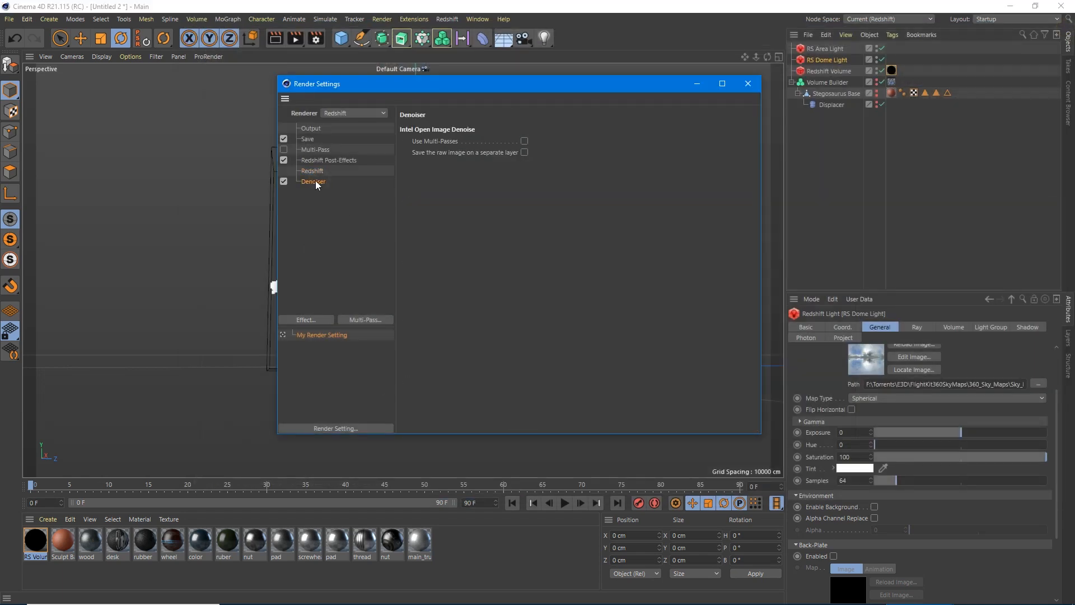
click(303, 320)
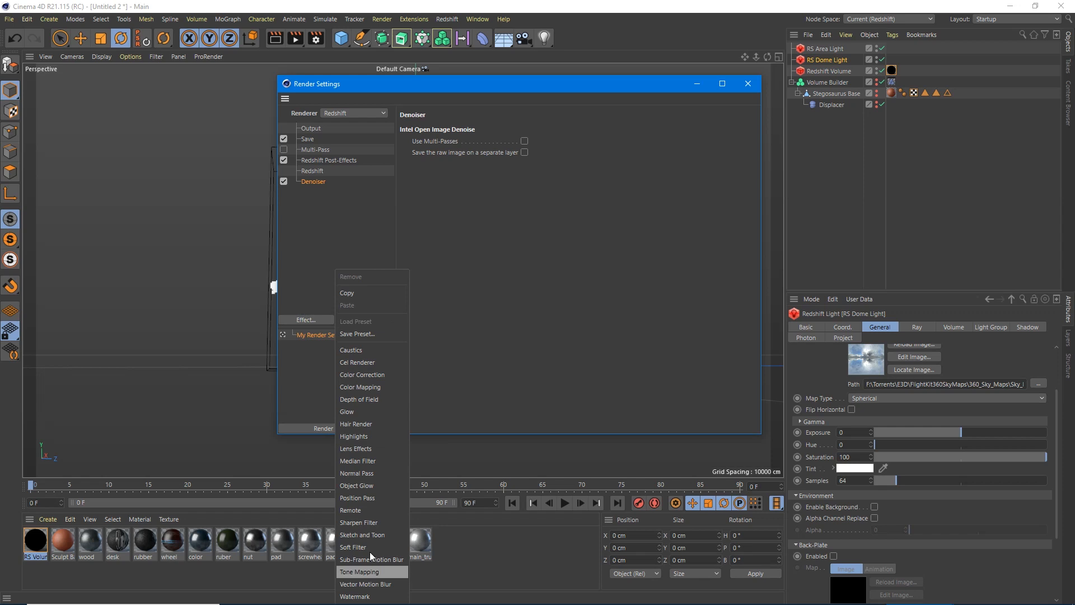
click(299, 275)
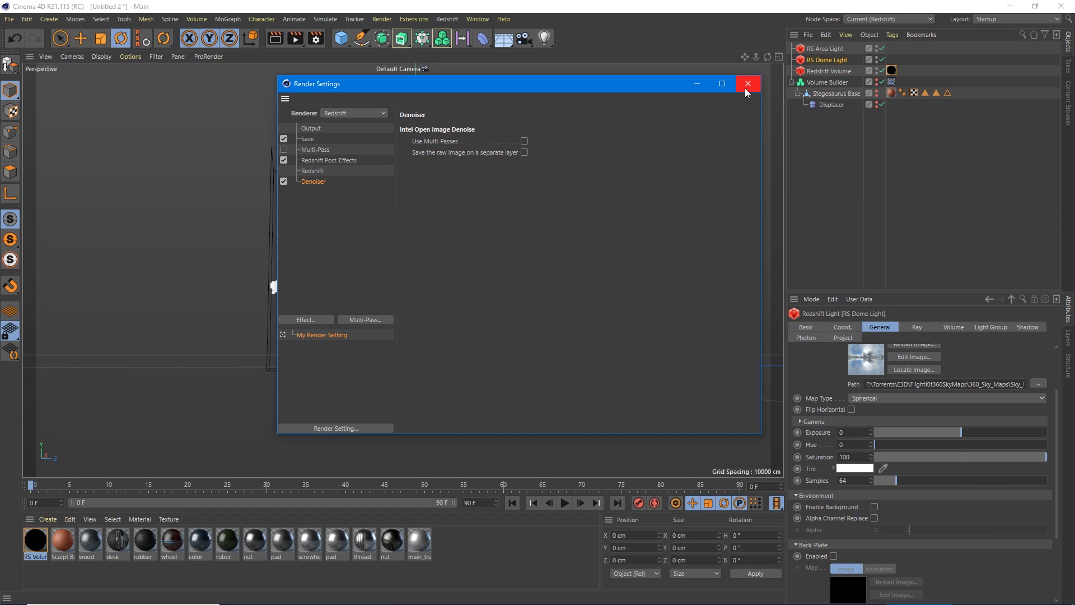
click(746, 87)
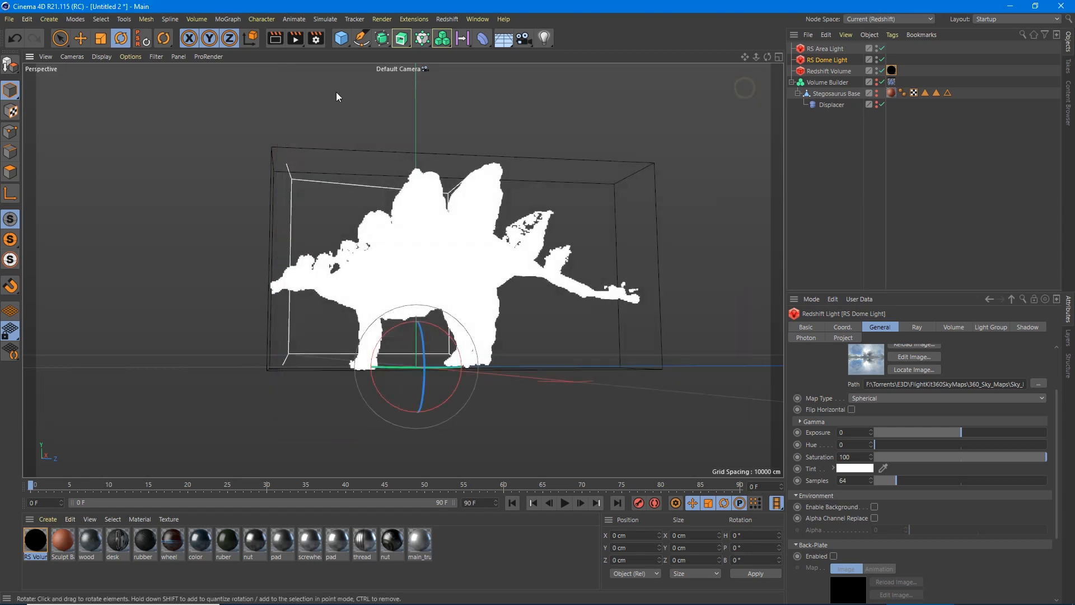
Step: Set the regular image's save format to PNG and enable its alpha channel in the render settings
click(316, 47)
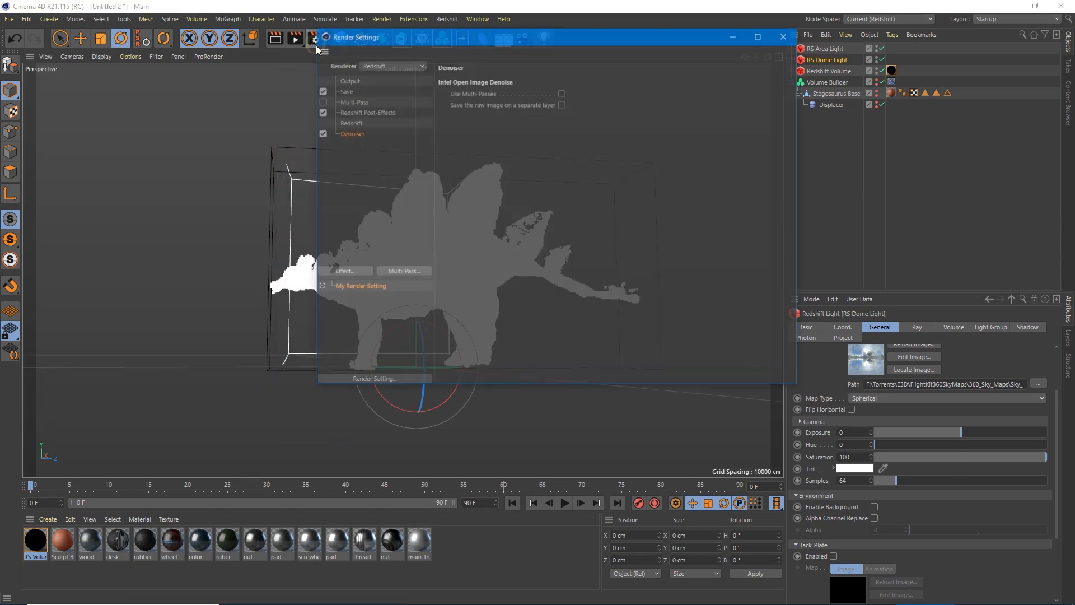
click(346, 91)
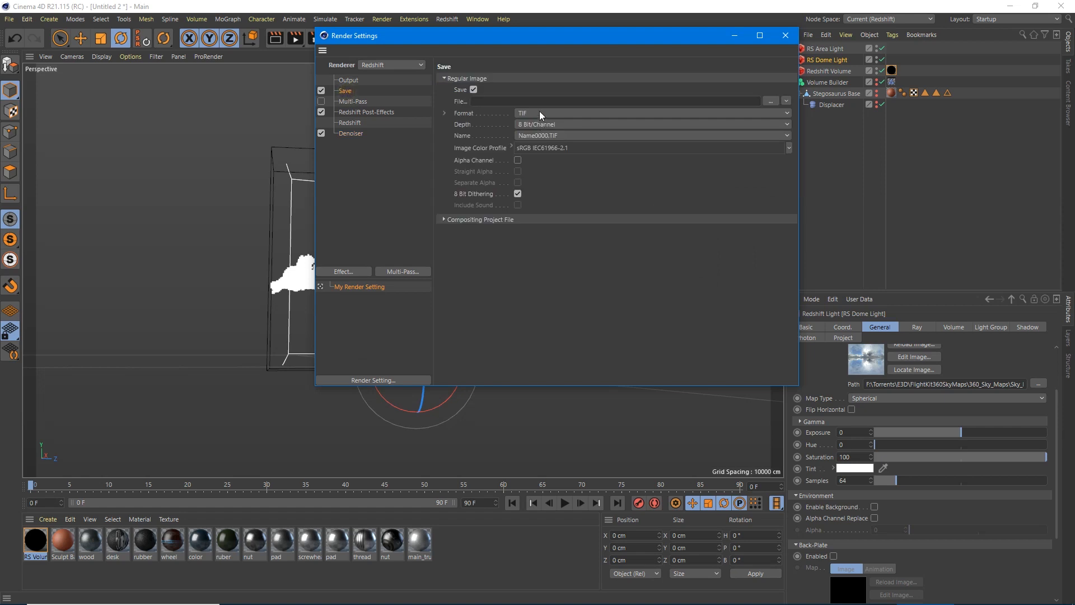
click(541, 114)
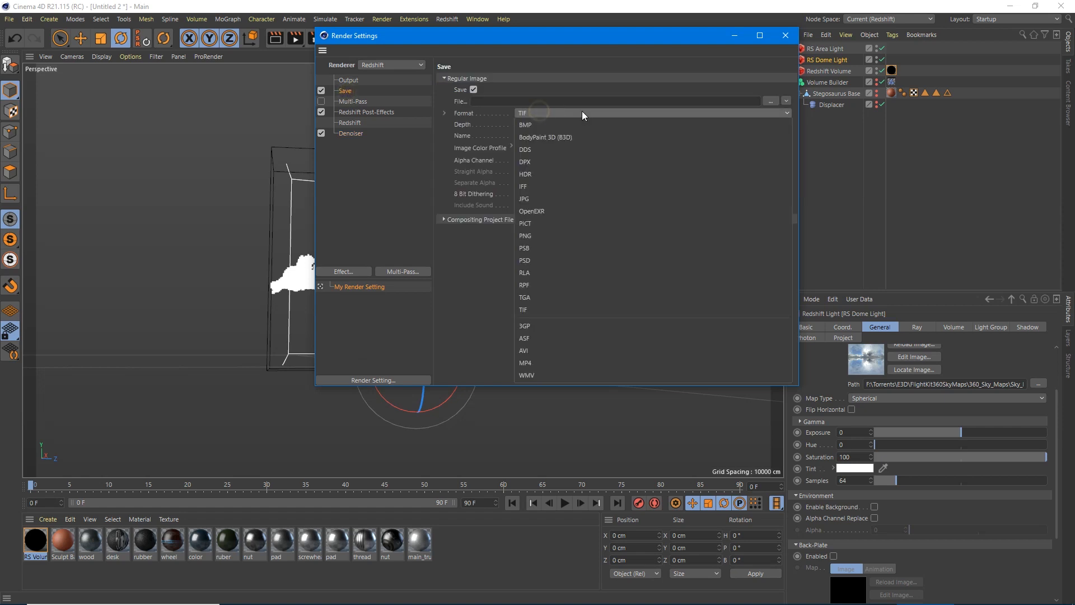
click(549, 235)
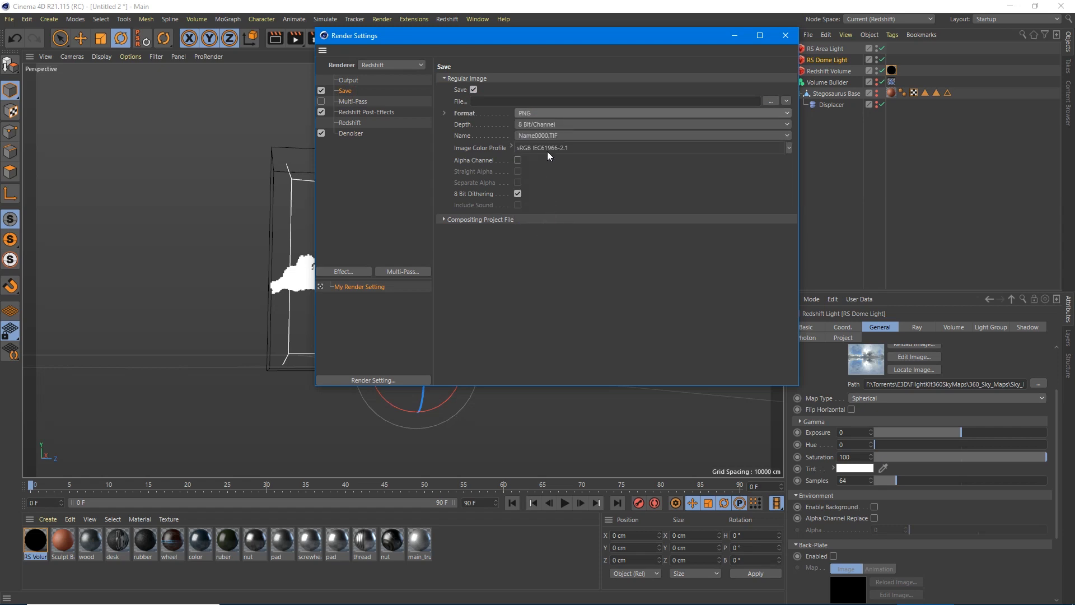
click(517, 161)
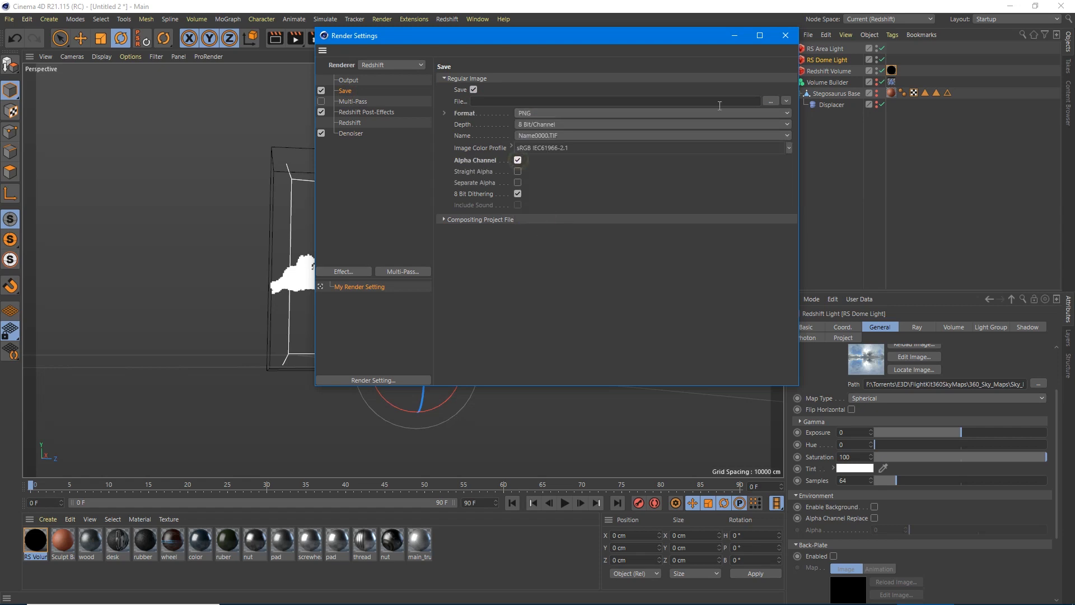
click(785, 36)
Step: Render the image to the Picture Viewer and compare its Alpha layer with the Background layer
click(295, 38)
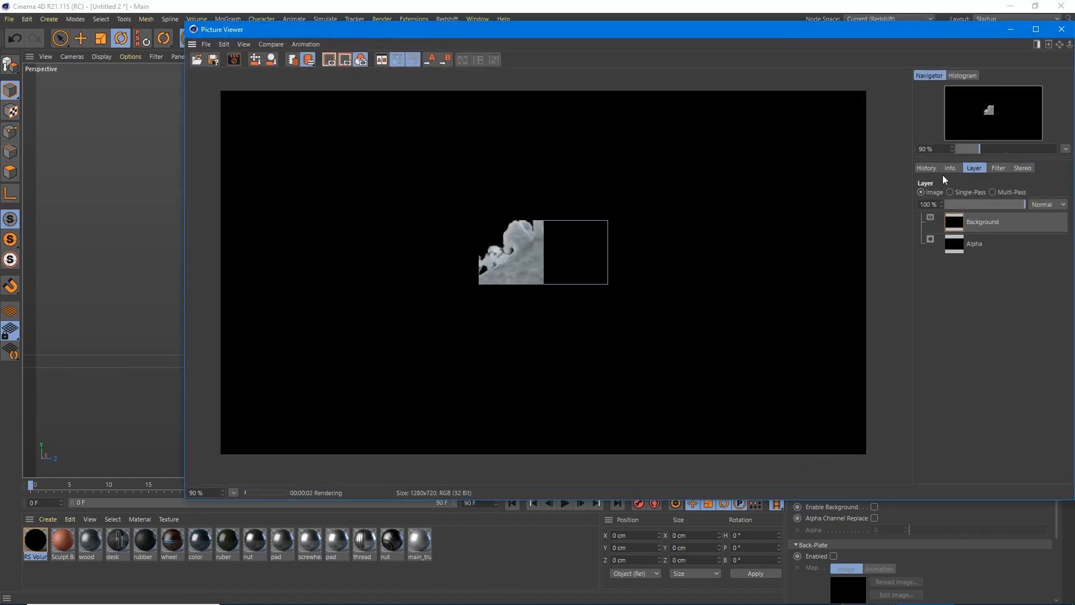
click(926, 168)
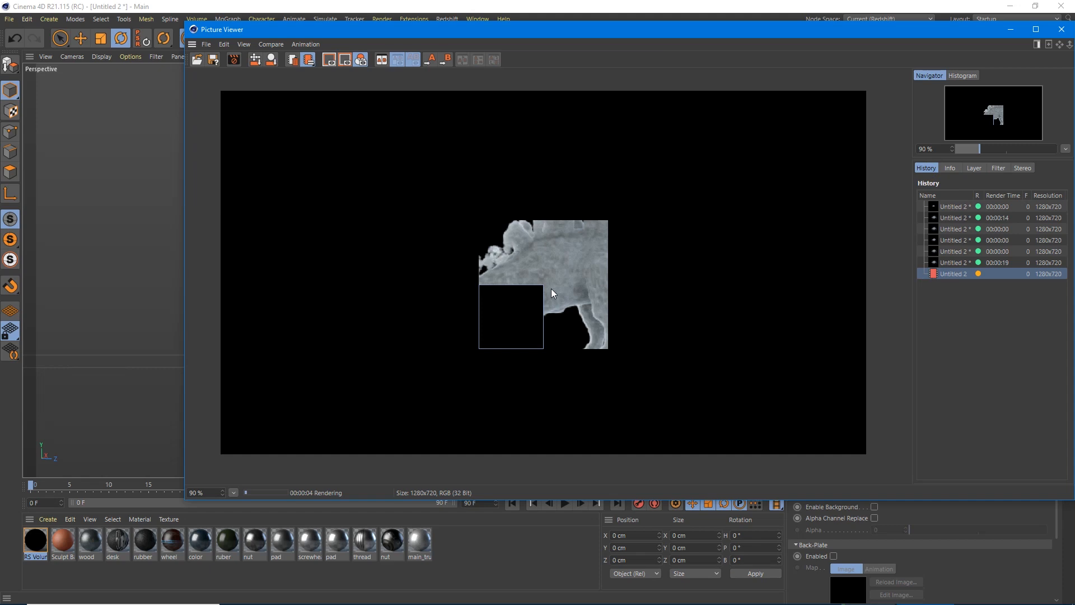
click(974, 167)
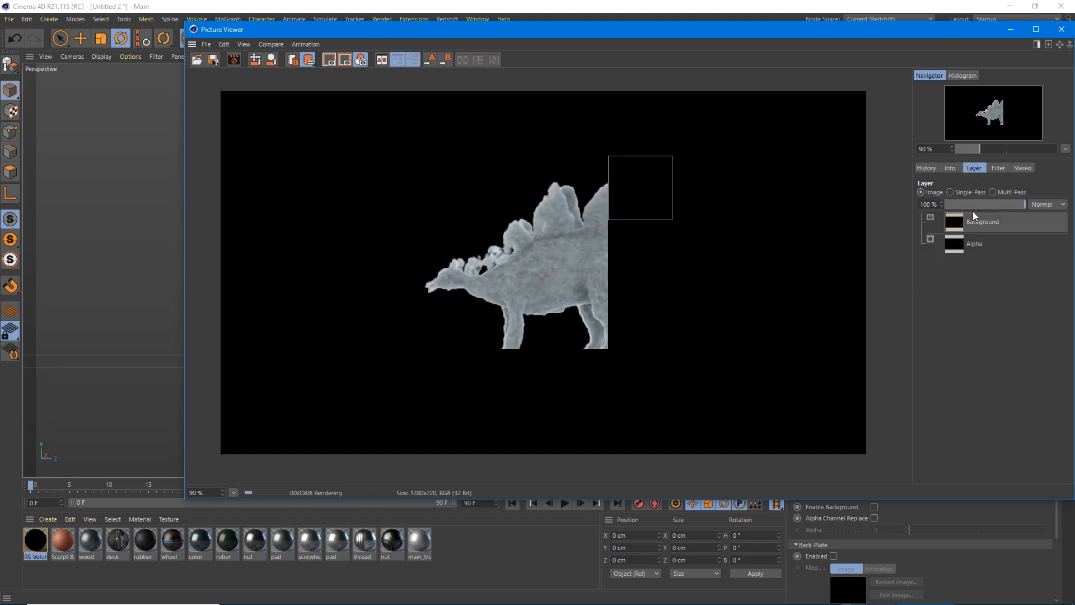
click(957, 245)
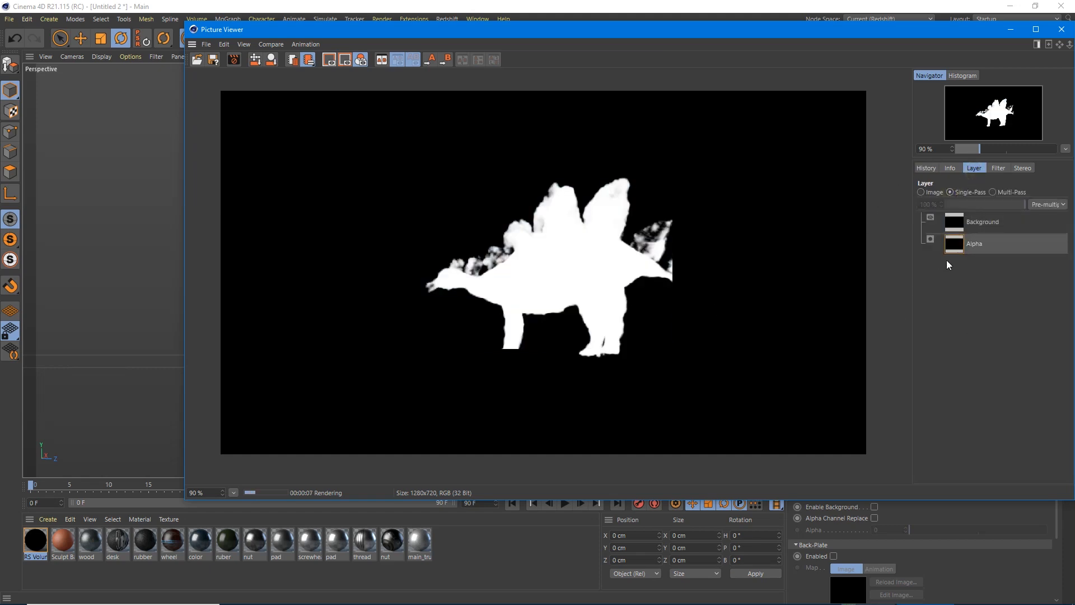
click(955, 227)
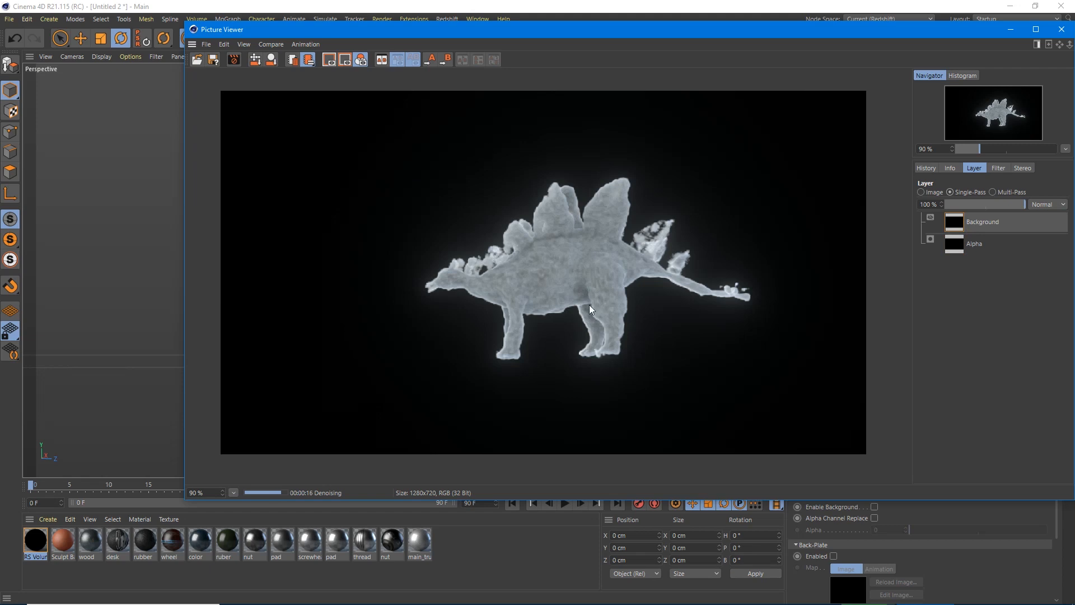
scroll(582, 302, up, 3)
scroll(580, 303, down, 3)
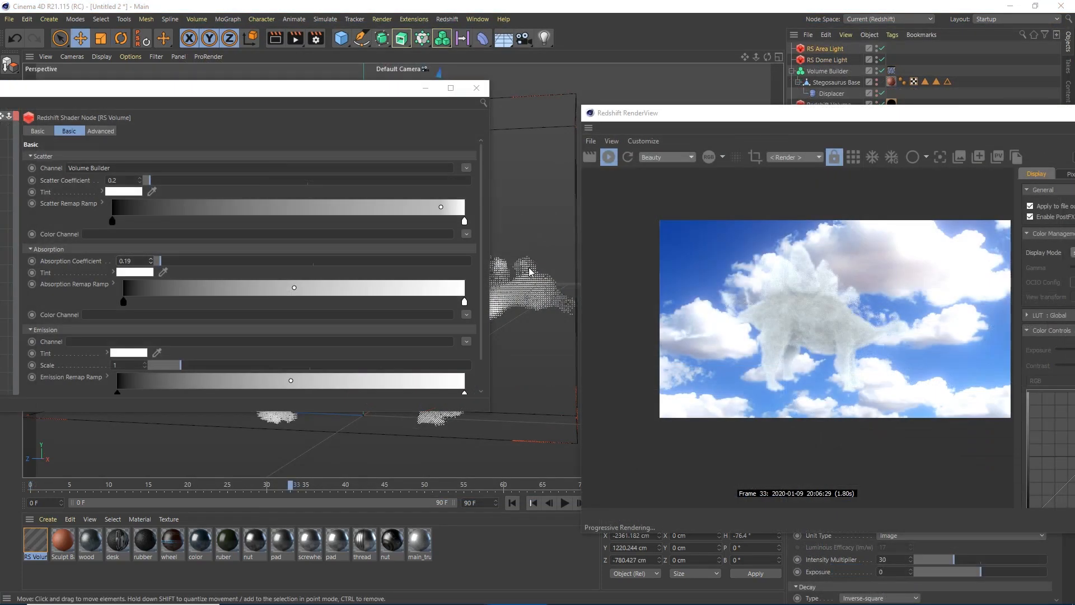
Step: Reframe the perspective view from farther away and a new angle so the stegosaurus cloud sits small in the sky
scroll(526, 308, down, 3)
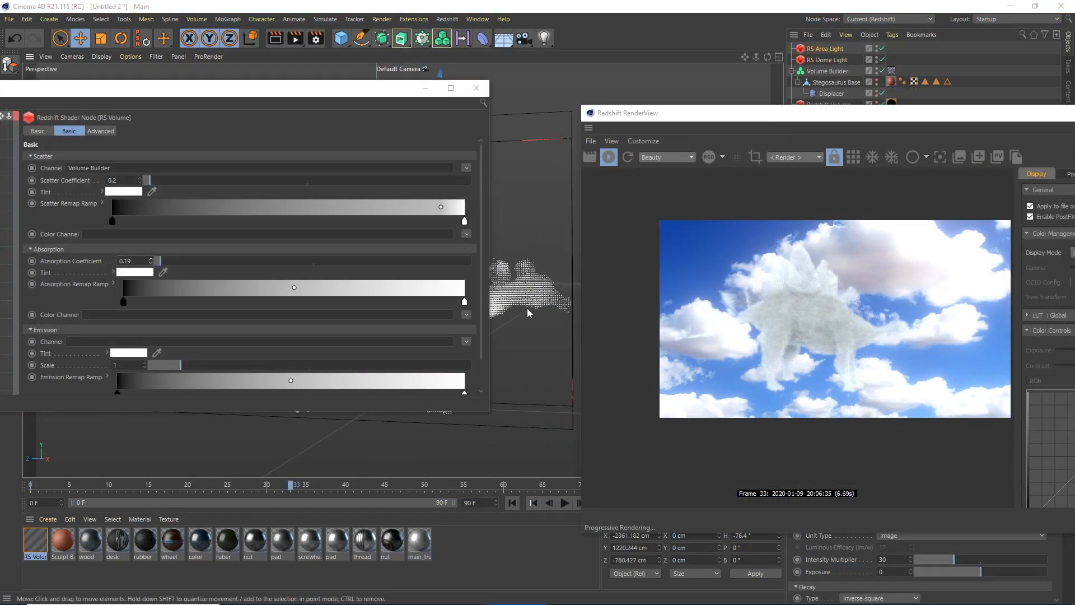
alt+middle_drag(532, 320, 529, 284)
alt+drag(530, 283, 516, 328)
scroll(516, 329, down, 4)
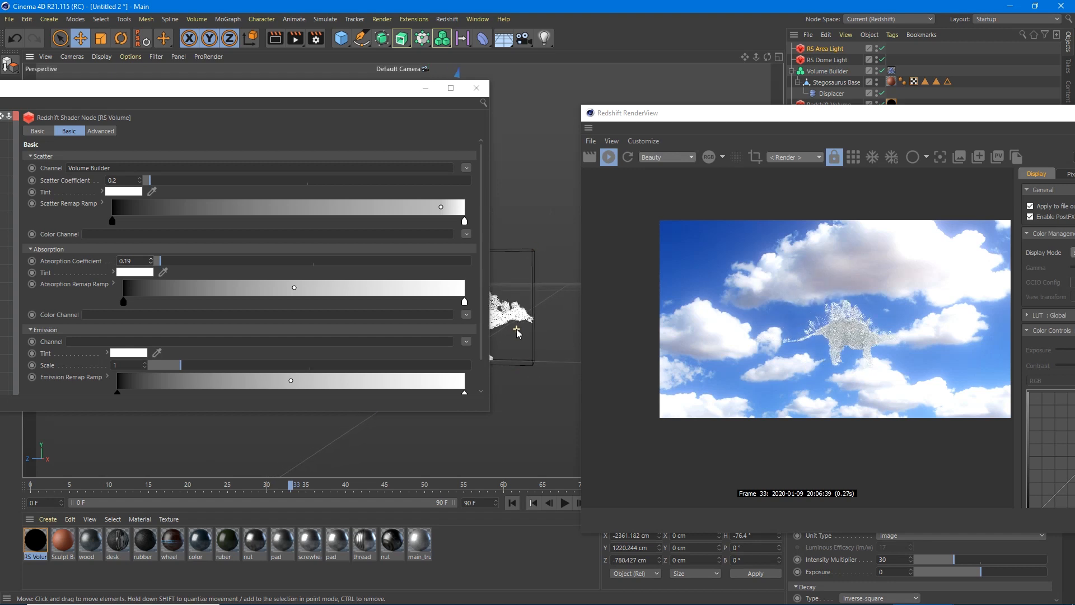
Step: Orbit the perspective view until the stegosaurus cloud shows side-on, and close the volume material's shader graph
alt+drag(521, 334, 475, 311)
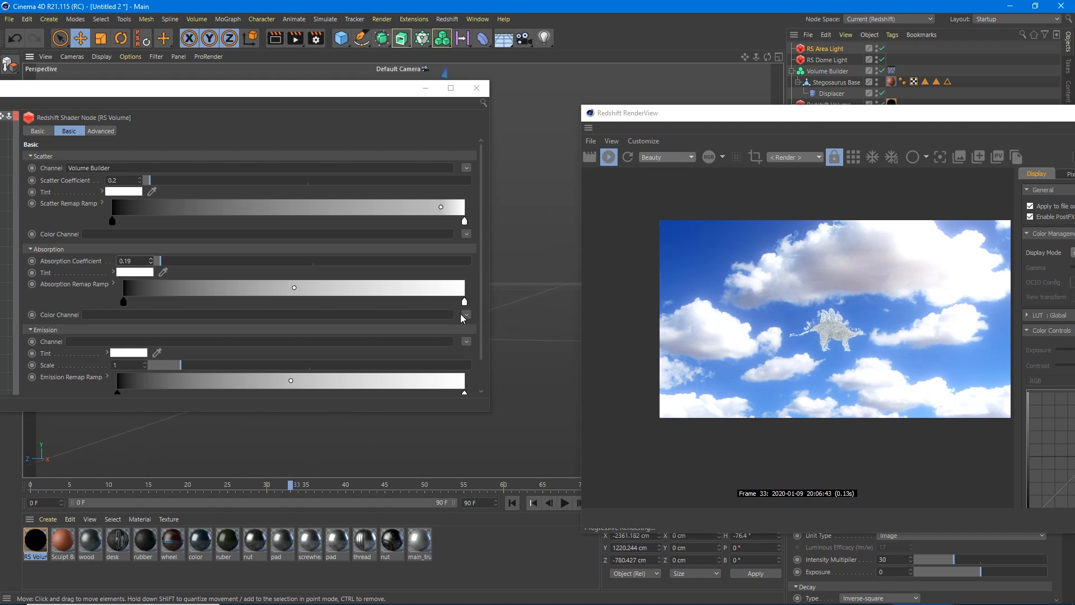
click(462, 319)
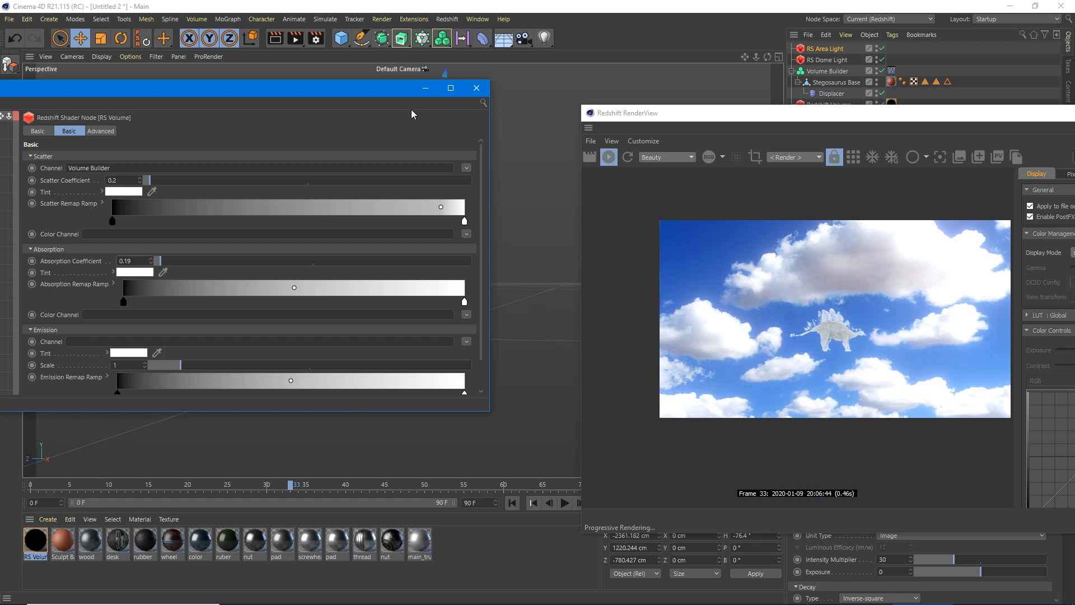
click(476, 89)
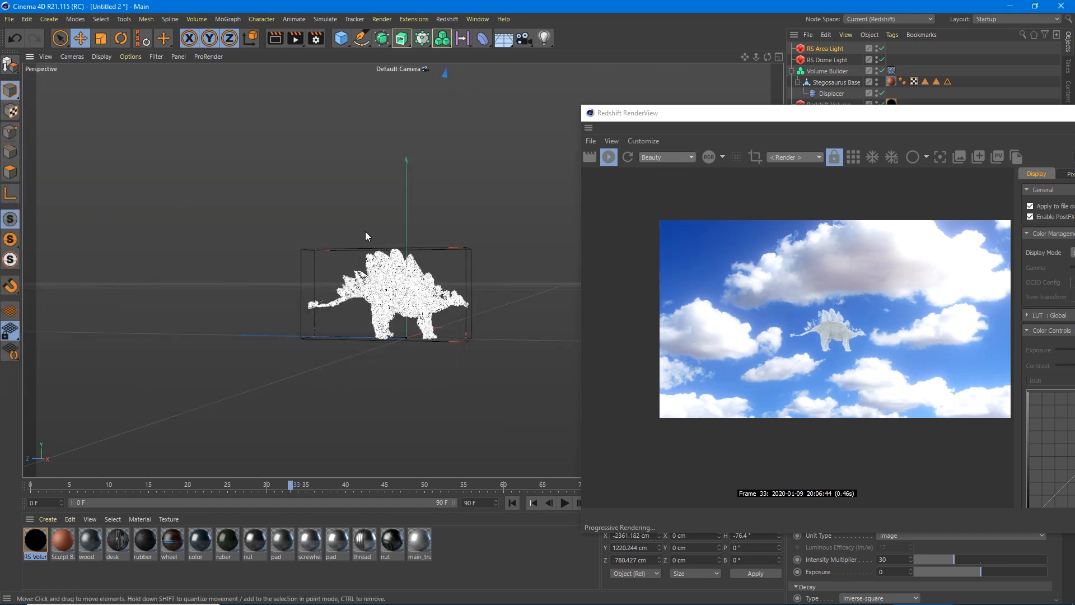
Step: Switch to the four-view layout, stop the live render and reframe the whole stegosaurus in the perspective view
key(F5)
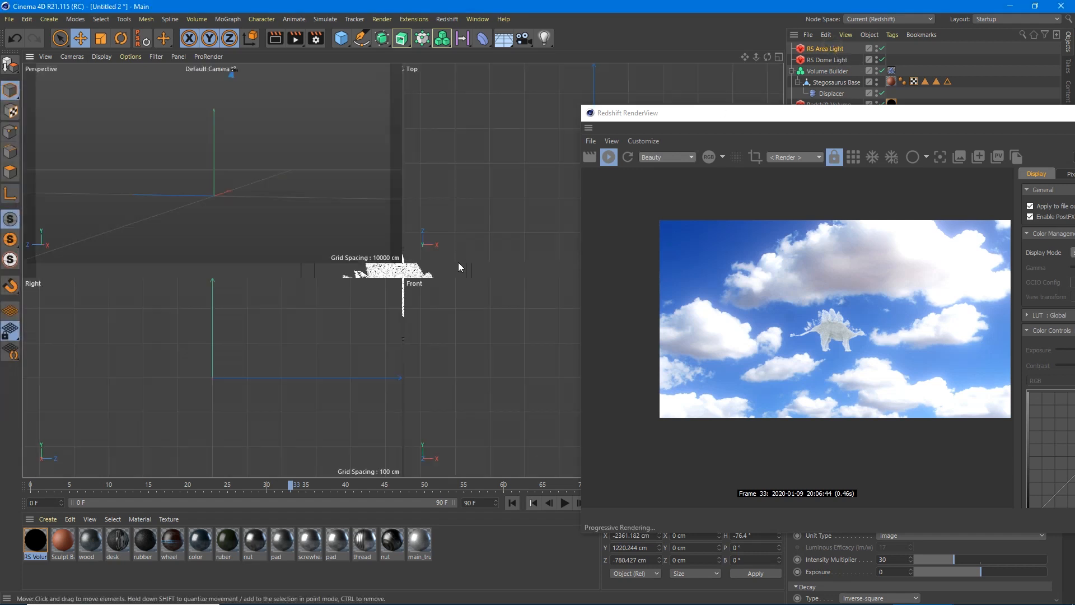
click(609, 156)
scroll(264, 189, down, 6)
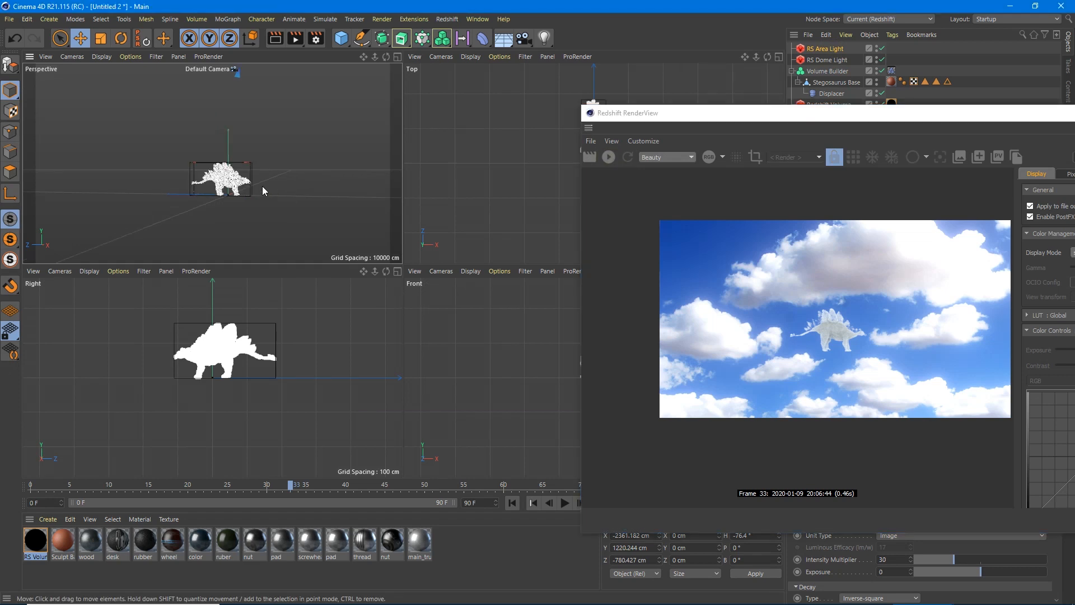
scroll(256, 177, down, 5)
alt+middle_drag(306, 166, 269, 218)
drag(274, 176, 228, 222)
key(r)
key(h)
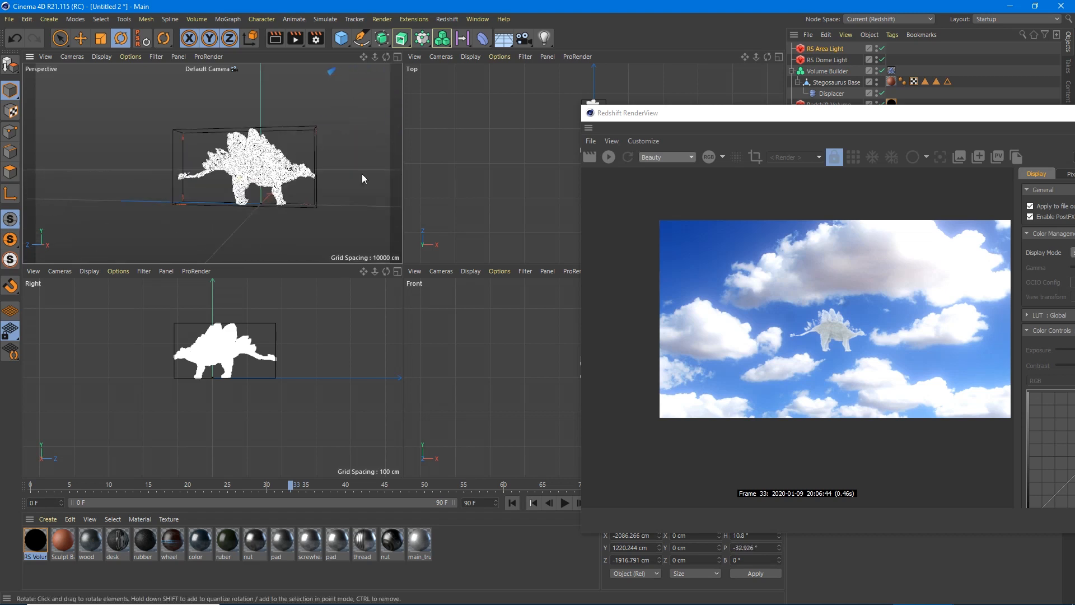
Step: Restart the live render and reframe the perspective view so the stegosaurus sits smaller between the background clouds
click(607, 157)
drag(716, 115, 544, 105)
click(201, 181)
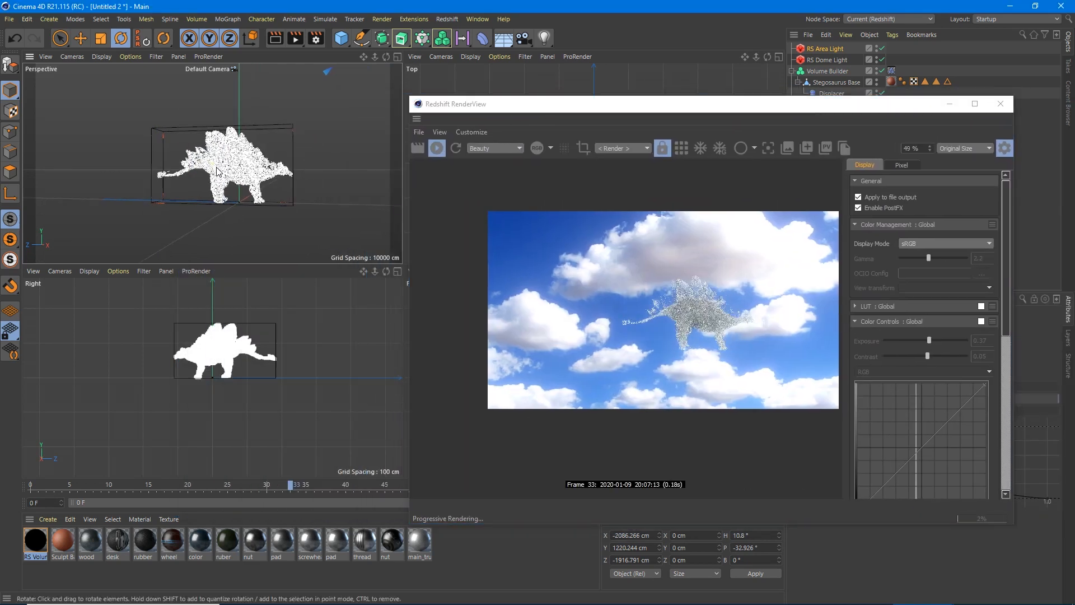
alt+drag(201, 181, 201, 181)
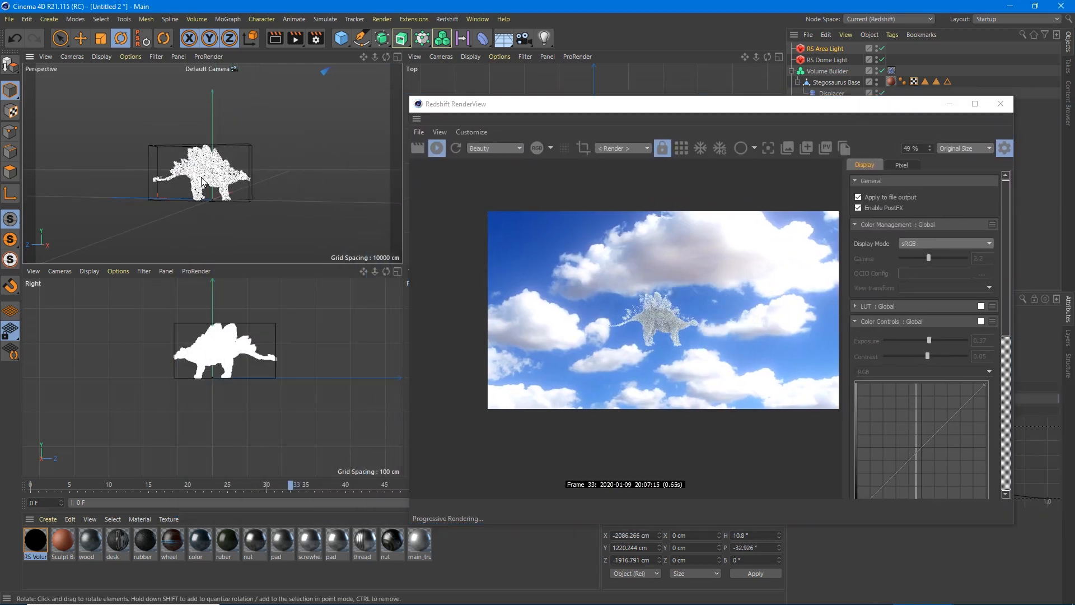
scroll(201, 180, down, 2)
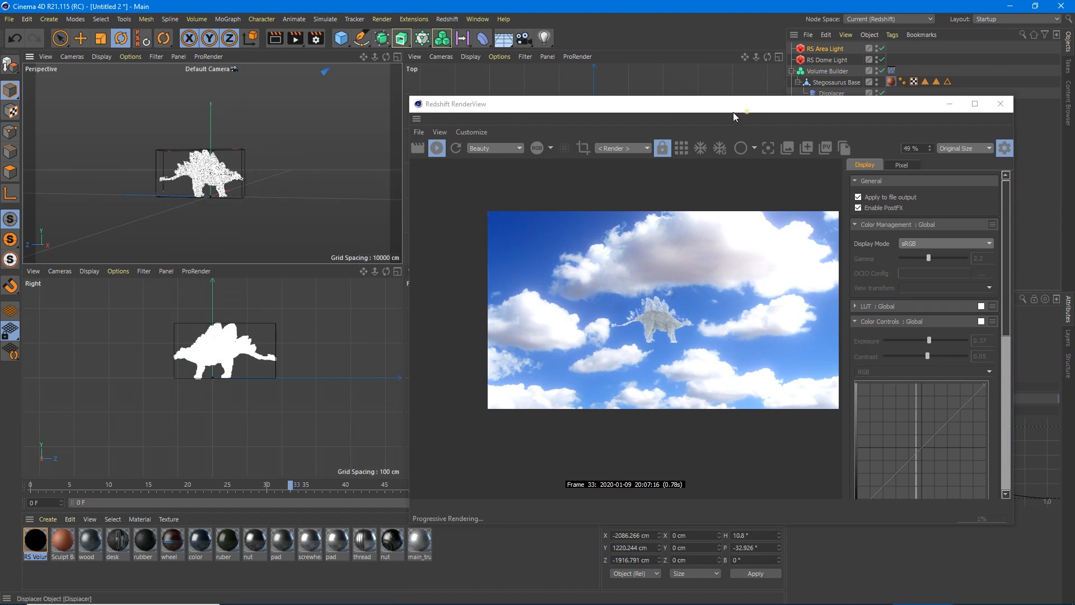
Step: Set the RS Area Light's intensity multiplier to 80
drag(750, 105, 411, 111)
click(822, 49)
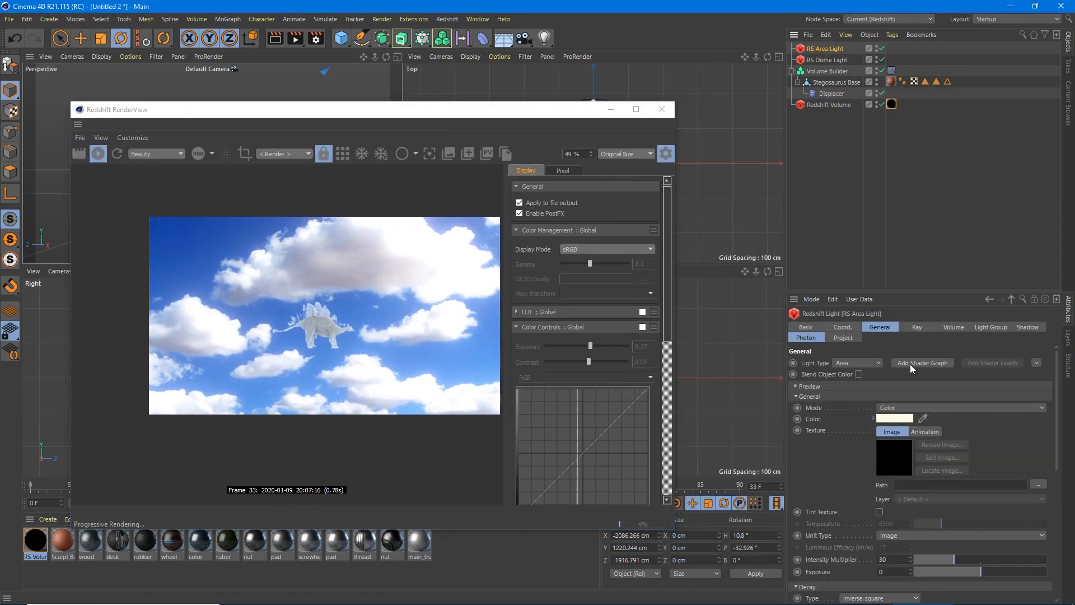
double_click(895, 425)
text(80)
key(Return)
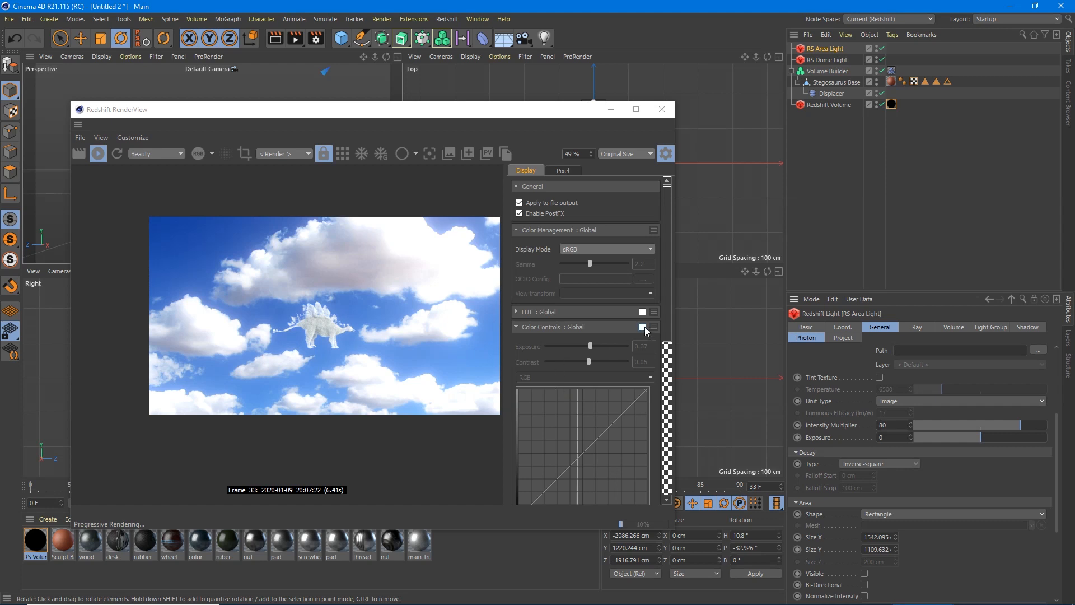
Step: Preview the small stegosaurus cloud from end-on and raised diagonal angles, and return the perspective view to a side angle
drag(396, 111, 695, 99)
scroll(251, 182, down, 1)
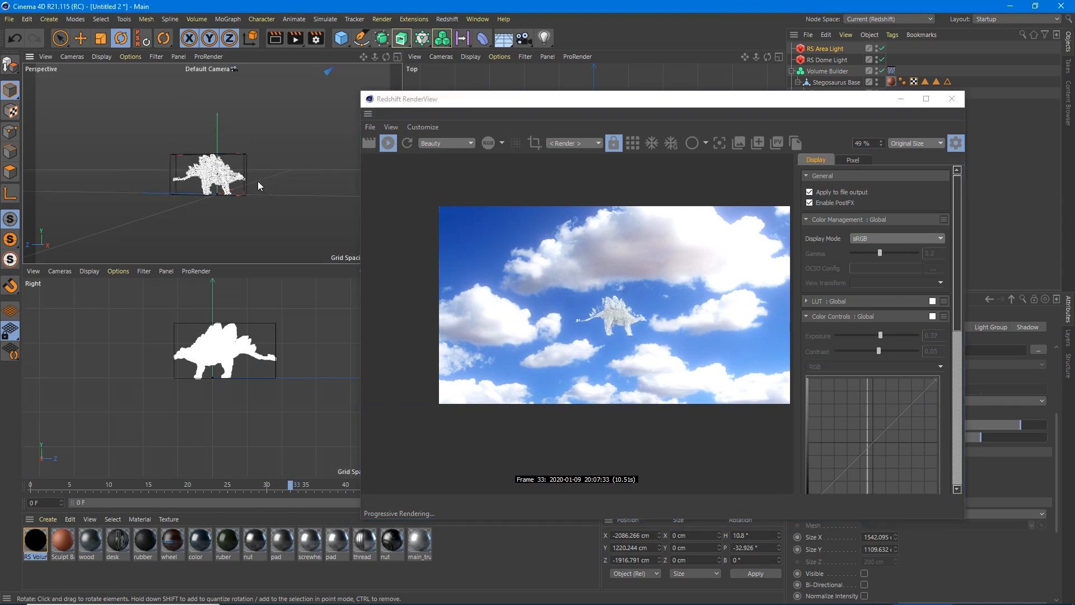
middle_drag(251, 180, 244, 181)
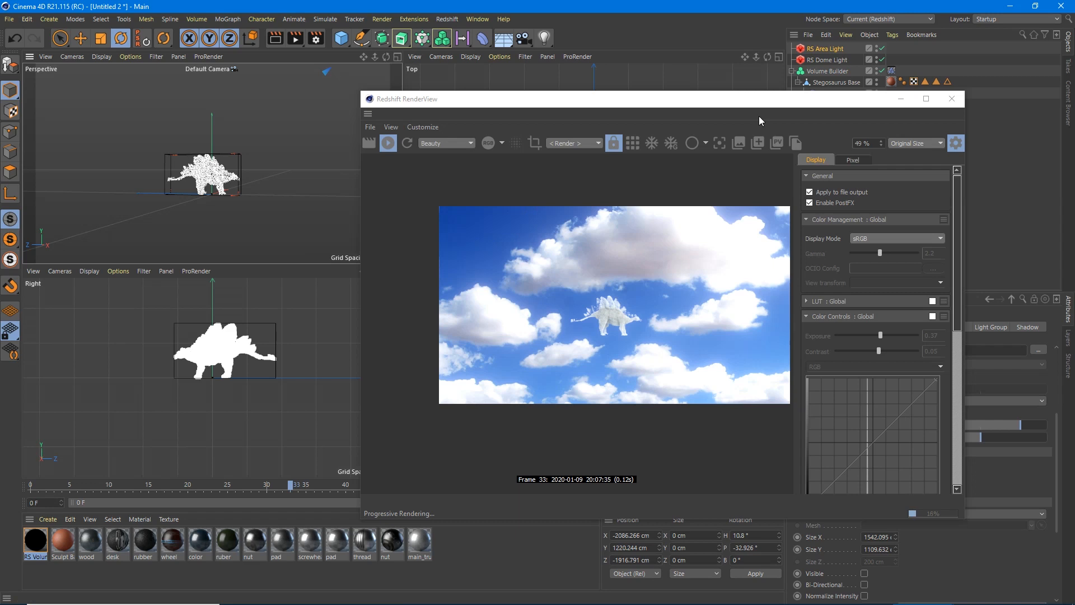
alt+drag(243, 179, 146, 165)
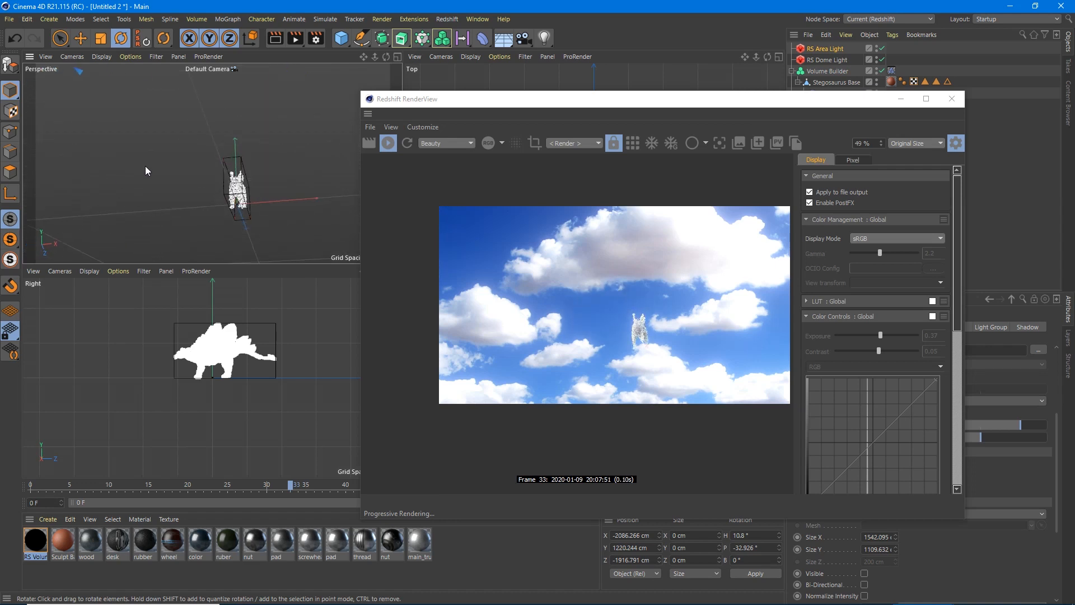
alt+drag(277, 225, 235, 206)
alt+middle_drag(235, 202, 220, 187)
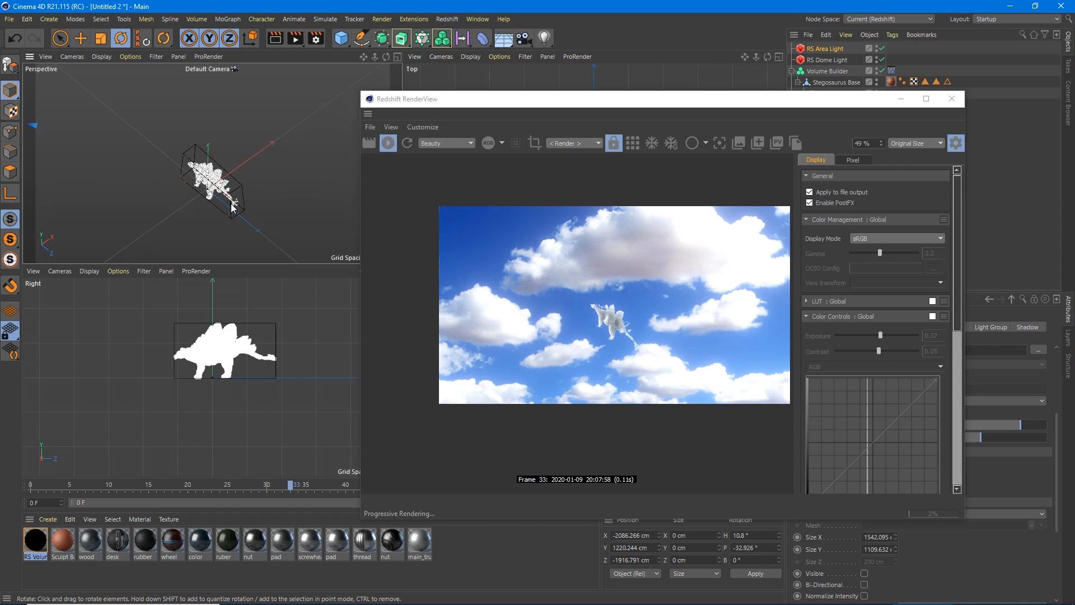
alt+drag(233, 207, 364, 249)
alt+drag(124, 142, 253, 178)
alt+drag(127, 189, 140, 203)
alt+middle_drag(189, 190, 198, 188)
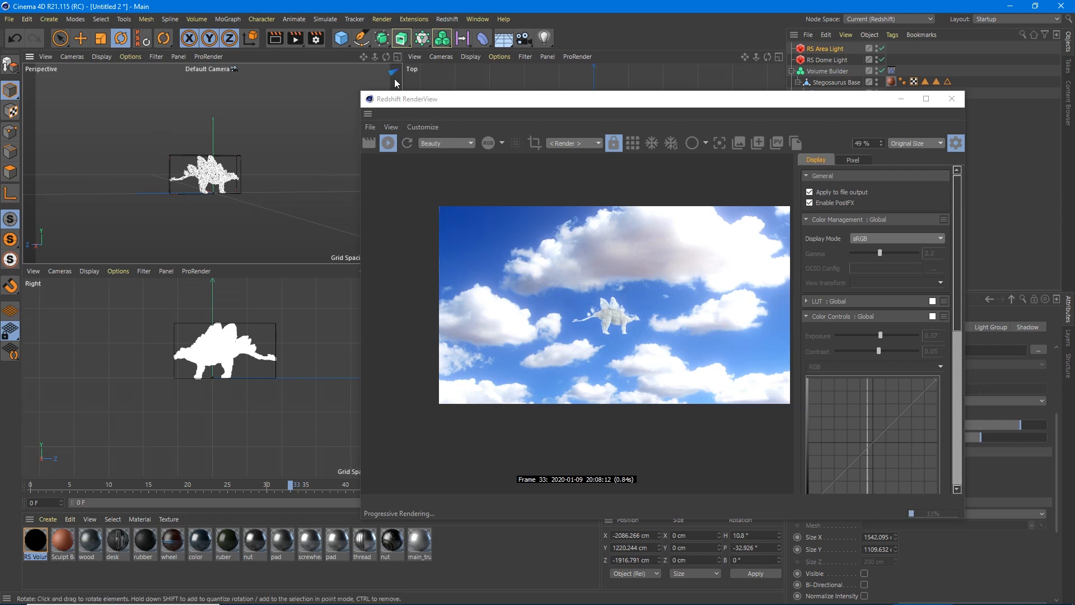
Step: Frame the stegosaurus volume in a close-up side view so its body fills much of the rendered sky
click(82, 32)
click(212, 171)
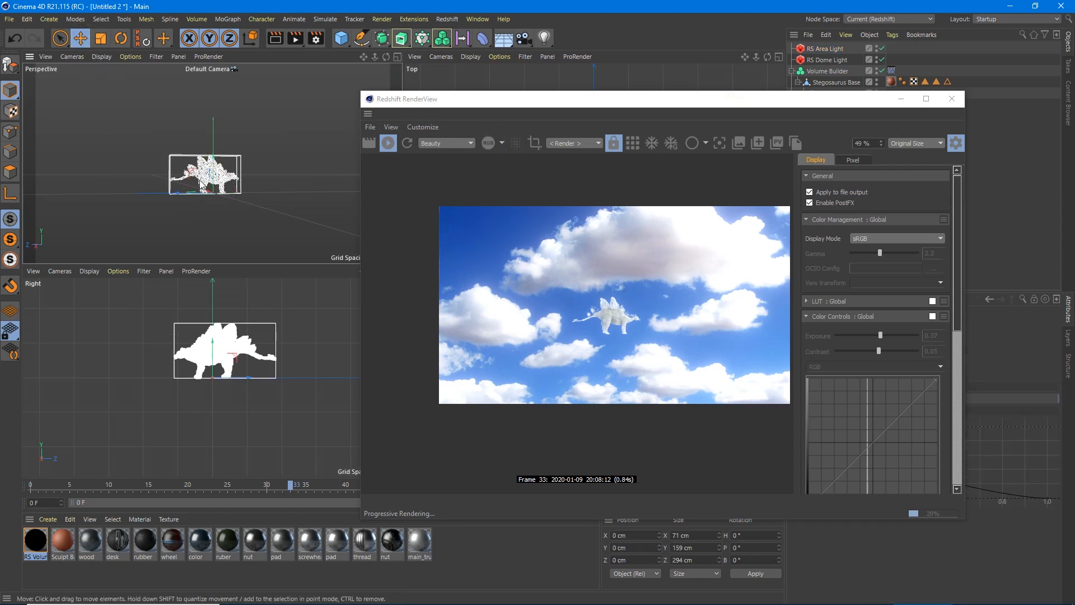
scroll(202, 169, up, 3)
scroll(205, 170, up, 5)
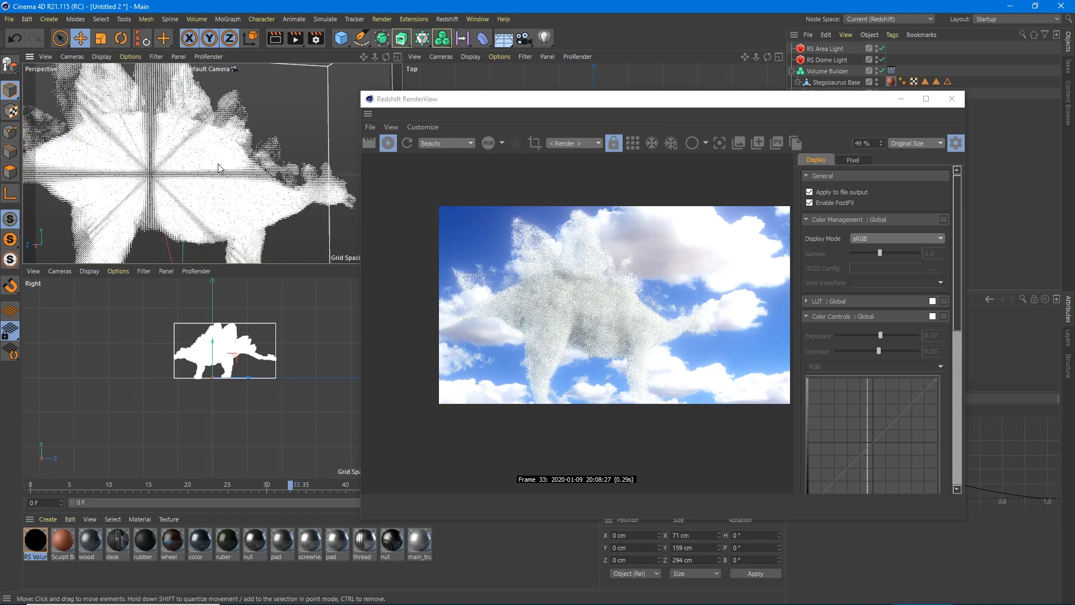
scroll(212, 168, down, 6)
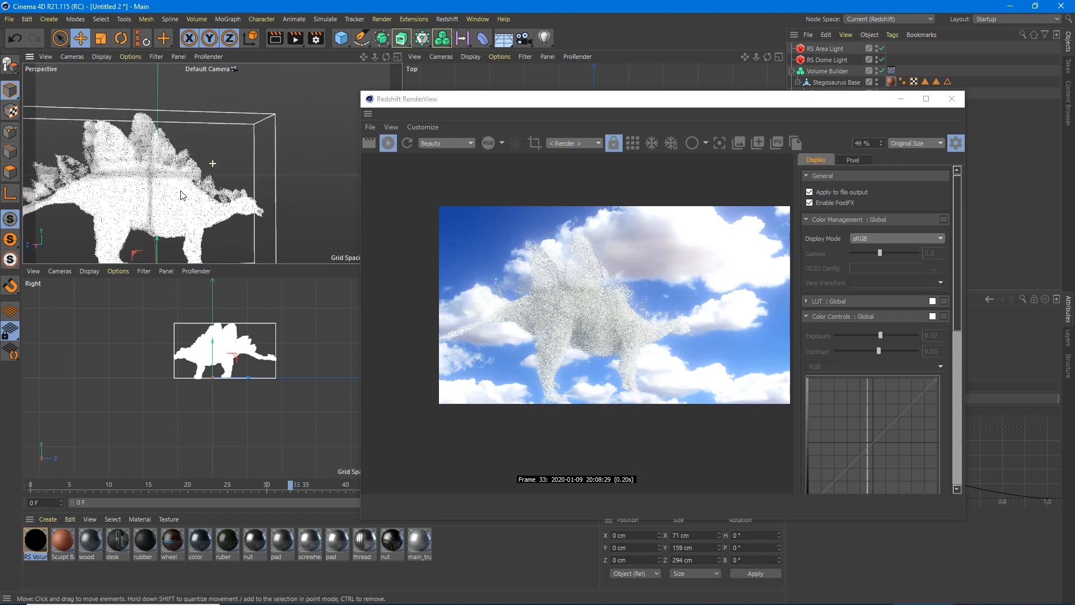
middle_drag(180, 197, 193, 205)
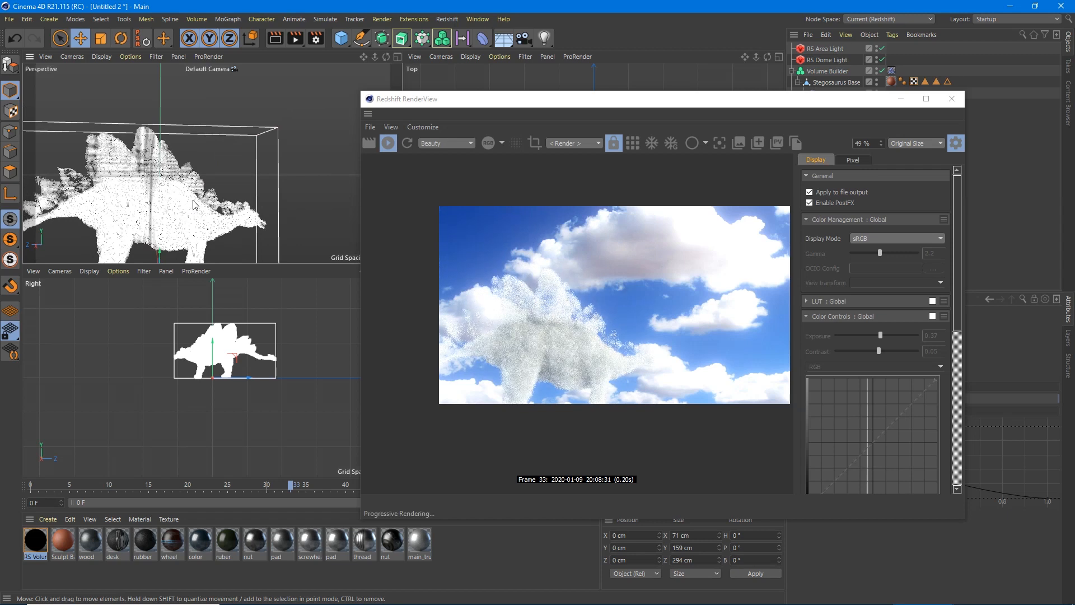
alt+middle_drag(194, 204, 179, 154)
alt+drag(179, 154, 165, 158)
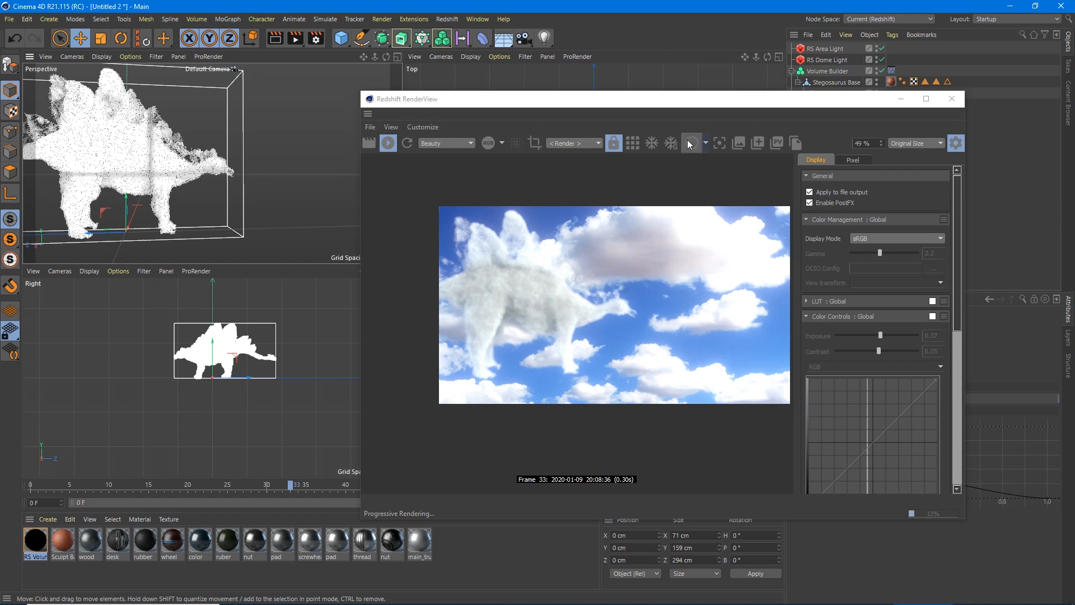
Step: Examine the RS Dome Light's environment and back-plate settings
drag(669, 105, 484, 95)
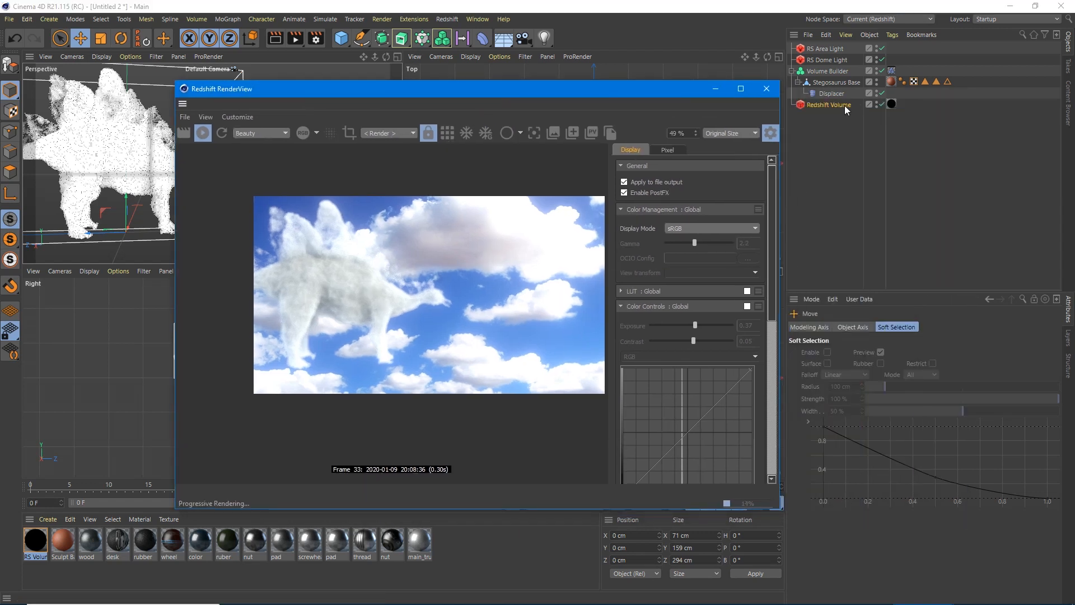
click(828, 62)
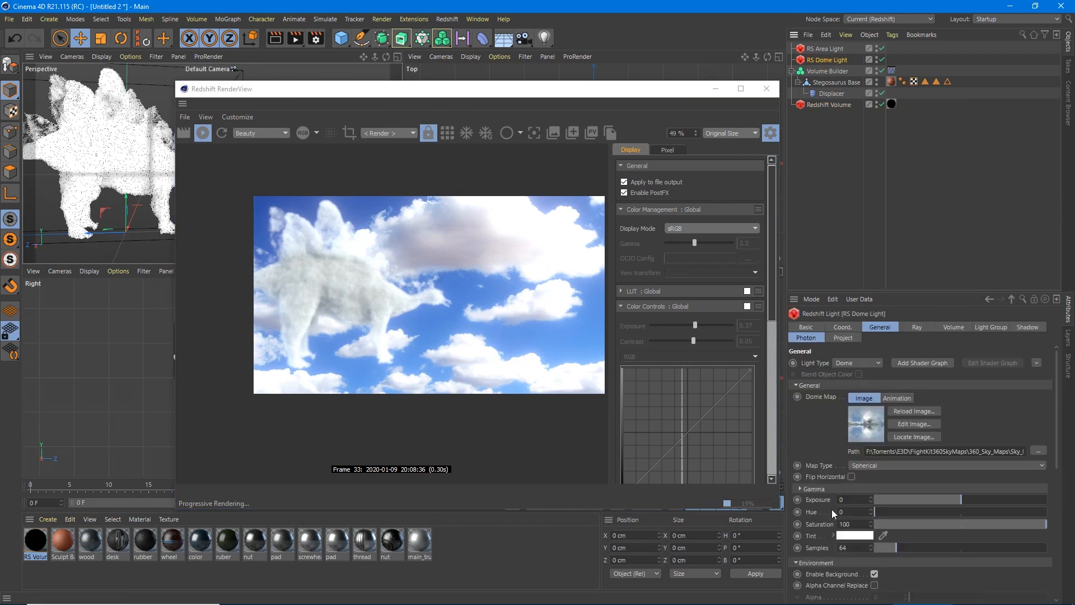
scroll(809, 542, down, 3)
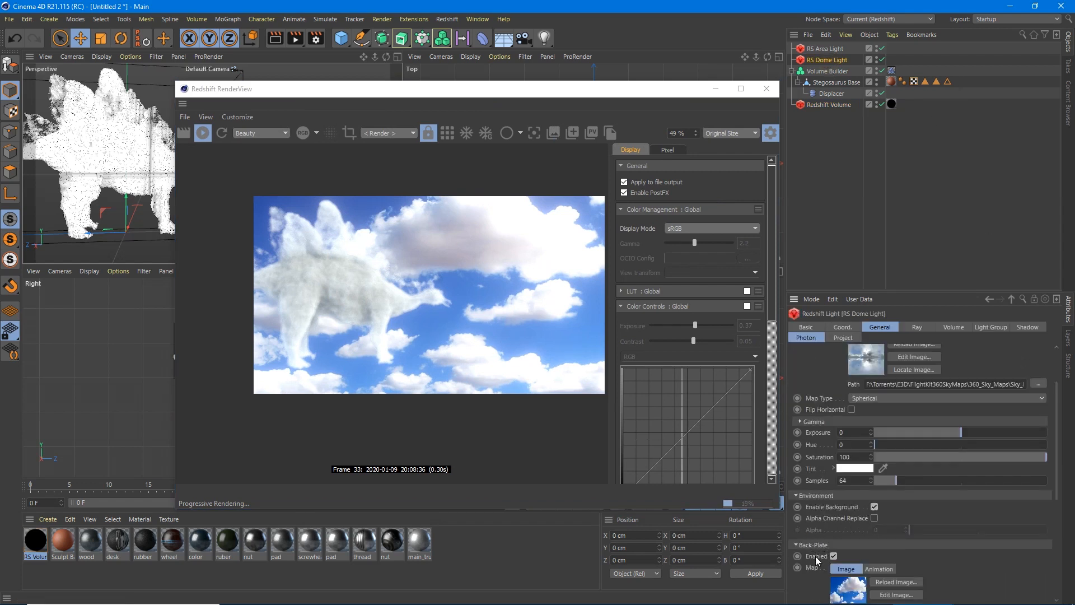
scroll(817, 566, down, 3)
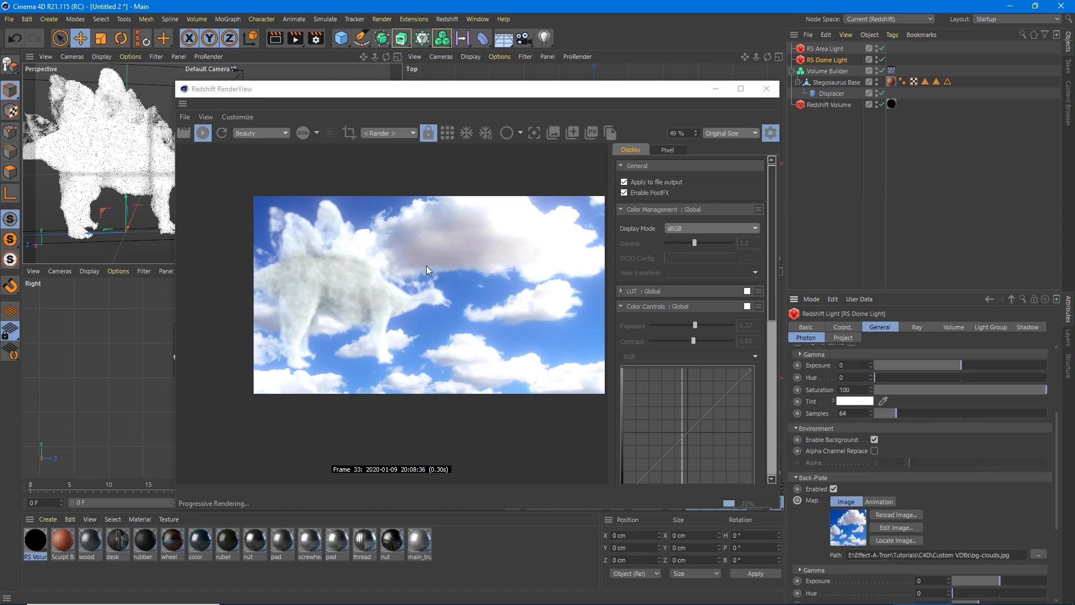
Step: Lower the Bloom Threshold to 1.261 in the RenderView's post effects after trying 50 for comparison
drag(377, 97, 512, 115)
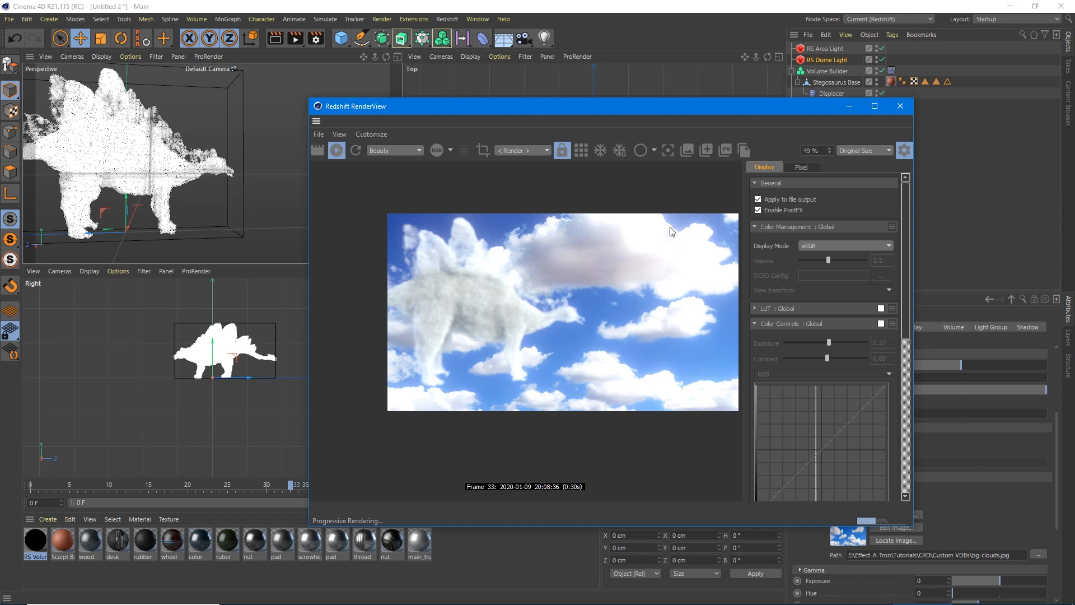
drag(907, 322, 896, 397)
click(881, 391)
drag(804, 407, 892, 421)
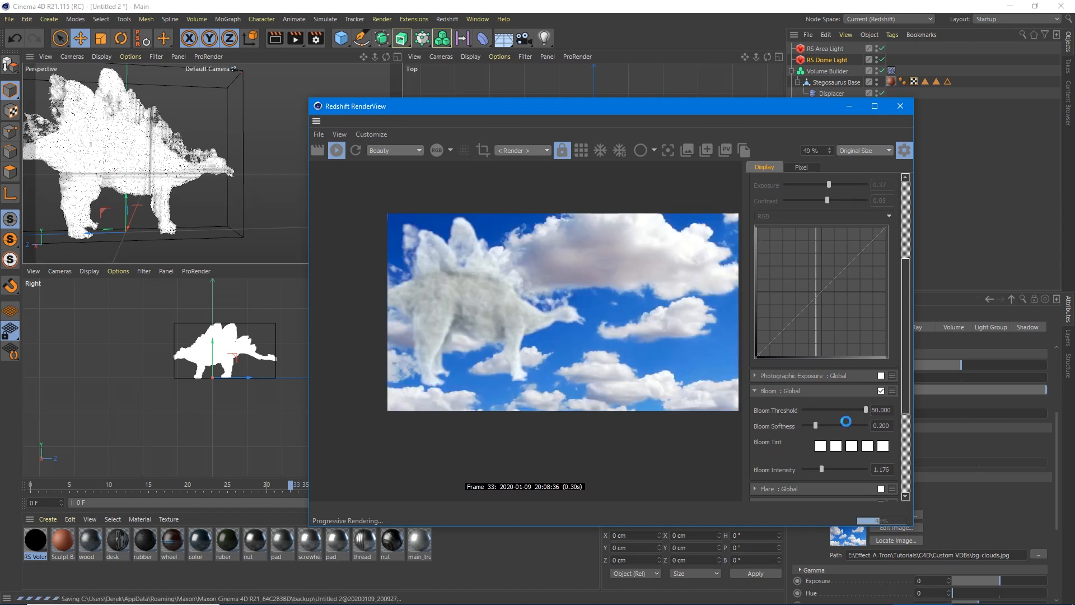
click(807, 410)
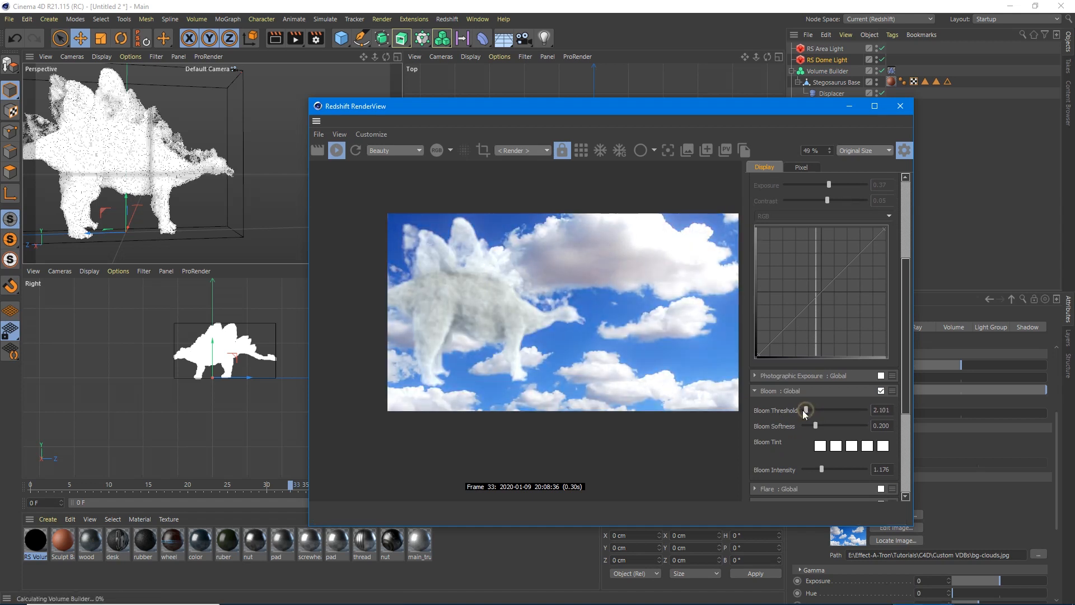
drag(806, 410, 803, 410)
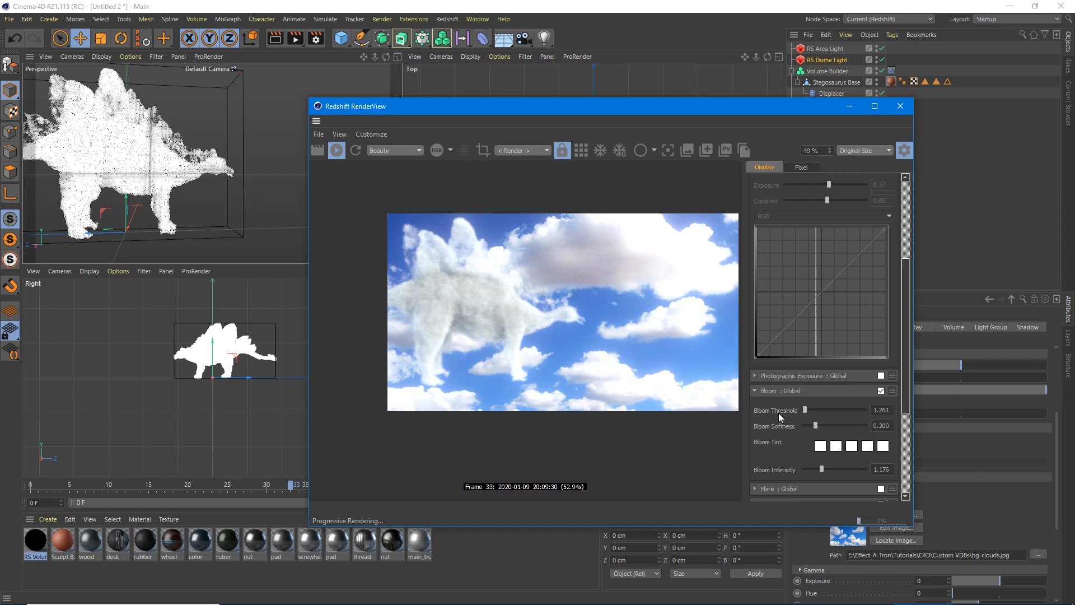
Step: Set the Bloom Softness to 0.244 and the Bloom Intensity to 0.605
click(806, 425)
drag(821, 469, 812, 469)
drag(806, 426, 812, 426)
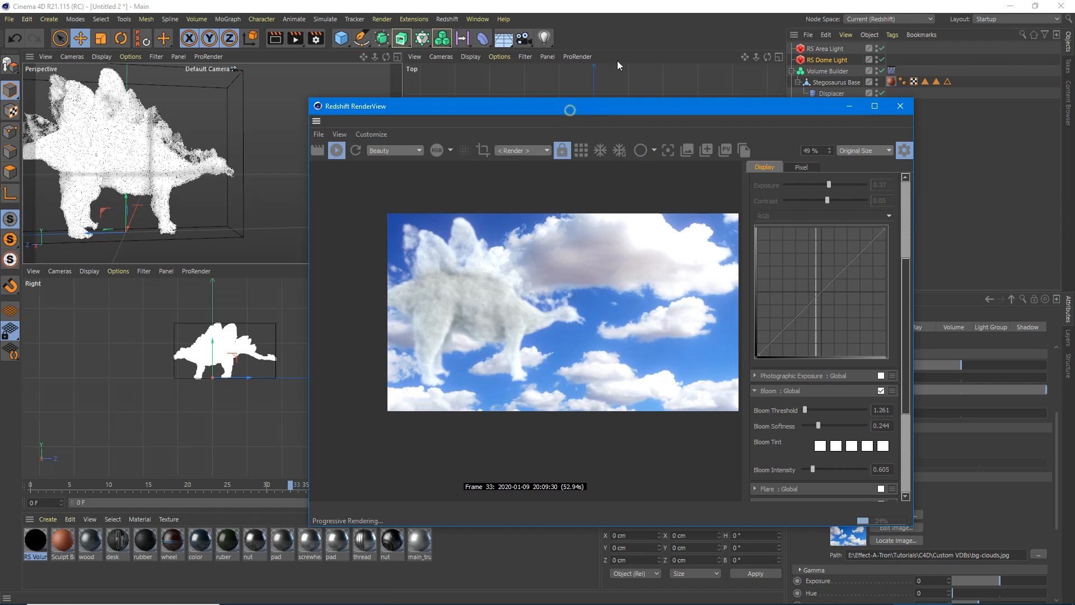
Step: Close the RenderView and play the VDB animation in a maximized perspective view, stopping at frame 46
drag(569, 106, 627, 35)
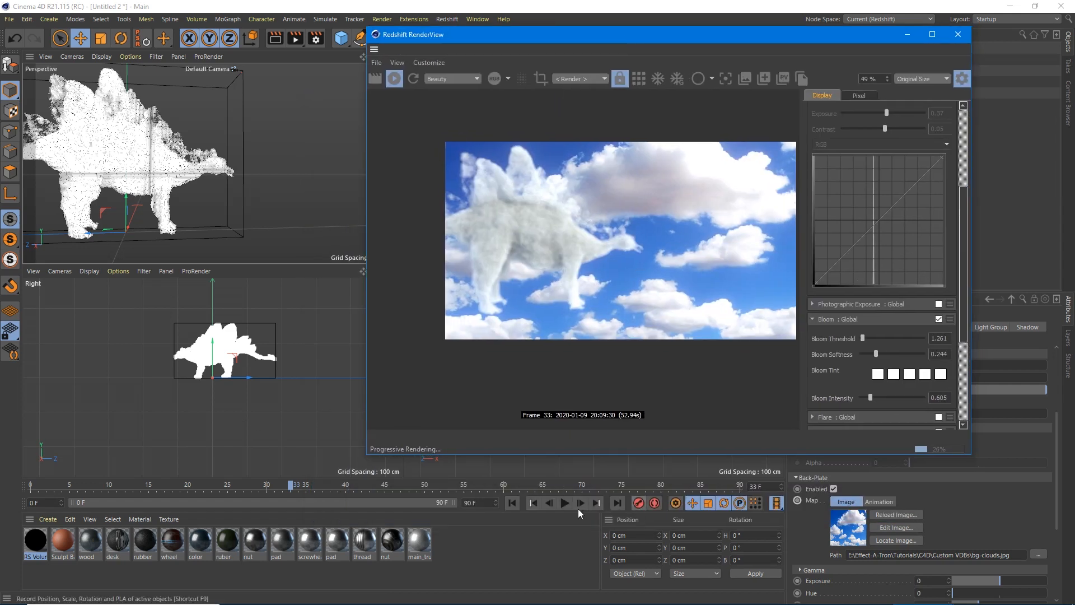
click(518, 504)
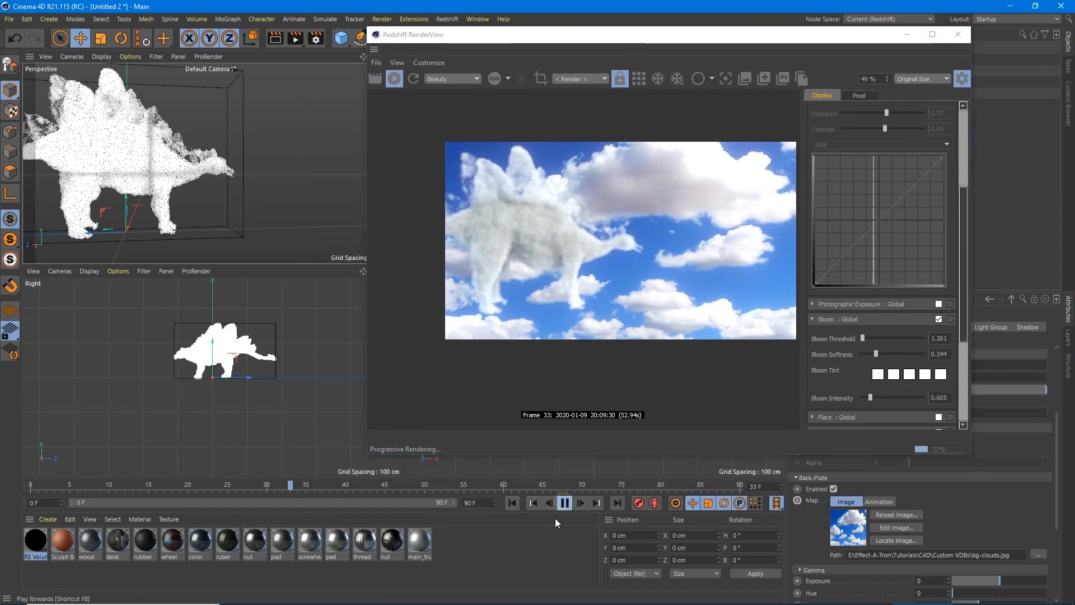
click(563, 503)
click(958, 36)
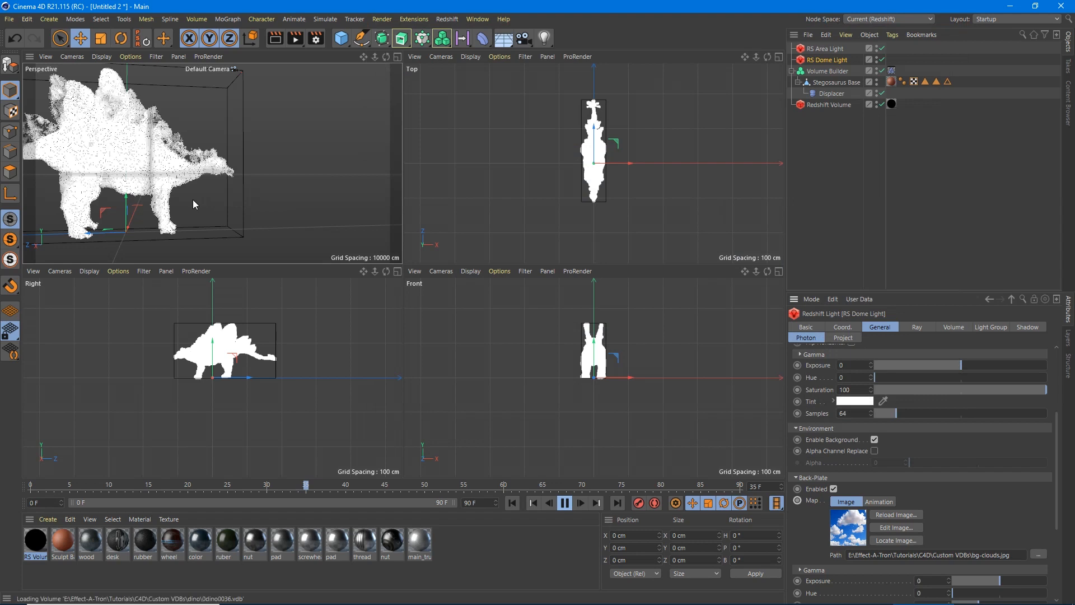
middle_click(293, 230)
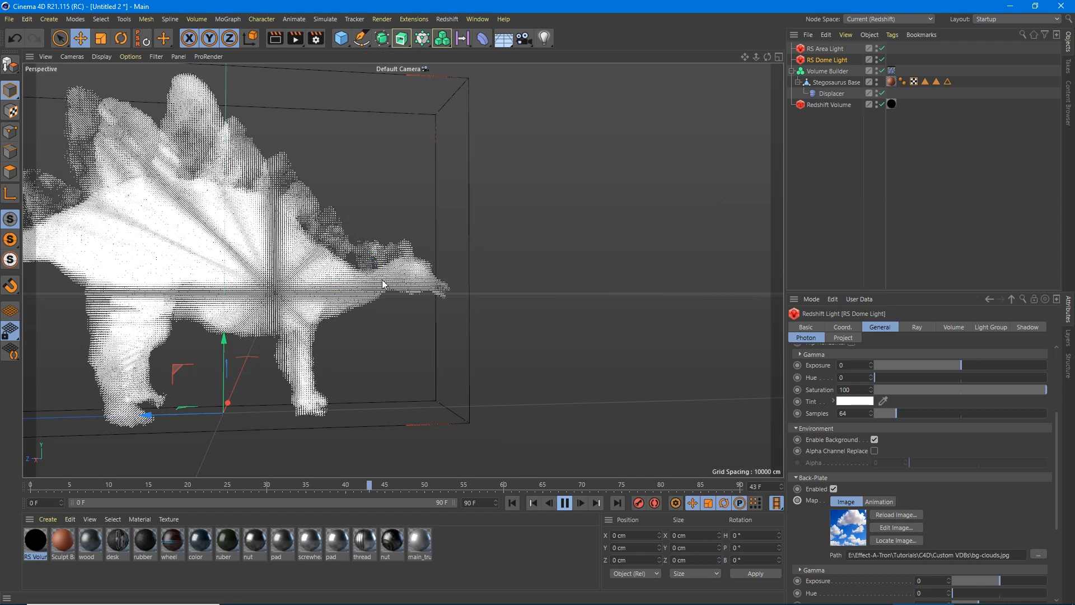
click(564, 502)
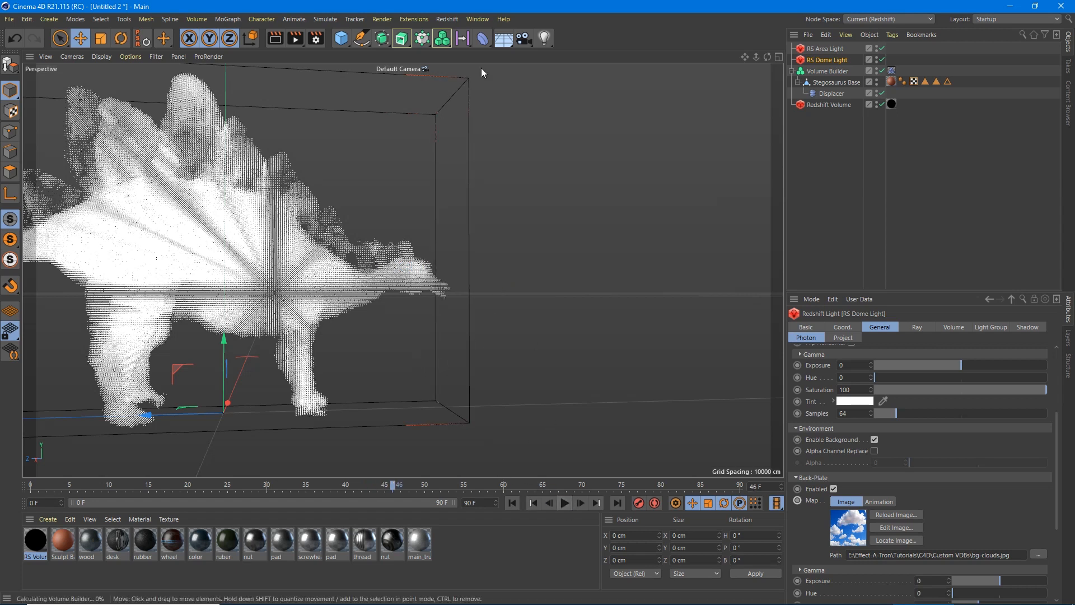
Step: Reopen the Redshift RenderView for the current frame
click(447, 19)
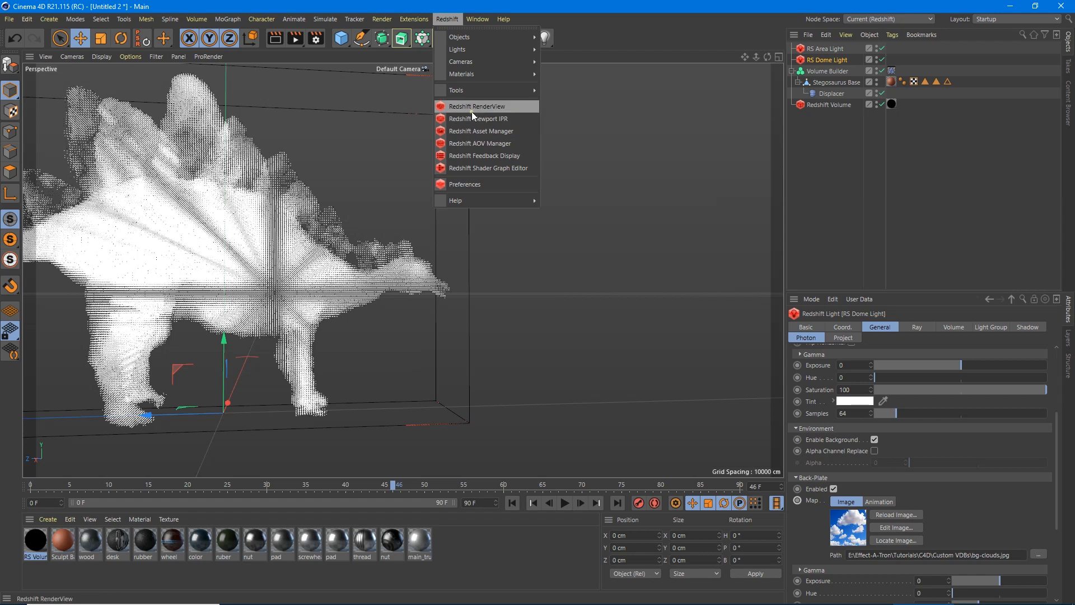
click(472, 112)
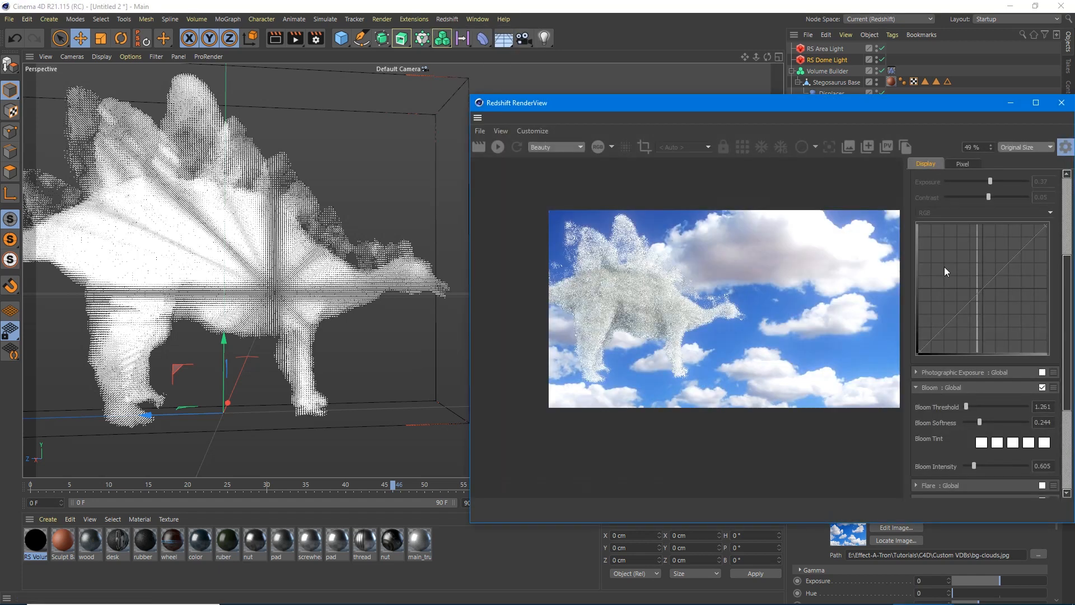